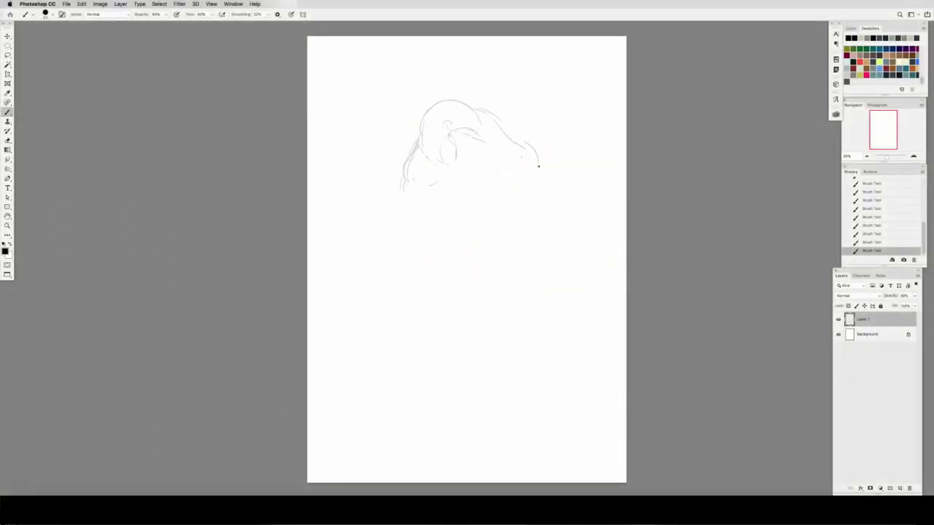
Sketch the far shoulder and the chest lines below the head, erasing stray strokes around the face and chest
drag(538, 166, 524, 184)
mouse_move(500, 201)
mouse_down()
mouse_move(437, 201)
mouse_move(515, 203)
mouse_move(436, 205)
mouse_move(430, 255)
mouse_move(491, 247)
mouse_move(486, 209)
mouse_up()
drag(467, 186, 489, 196)
key(e)
drag(456, 136, 464, 138)
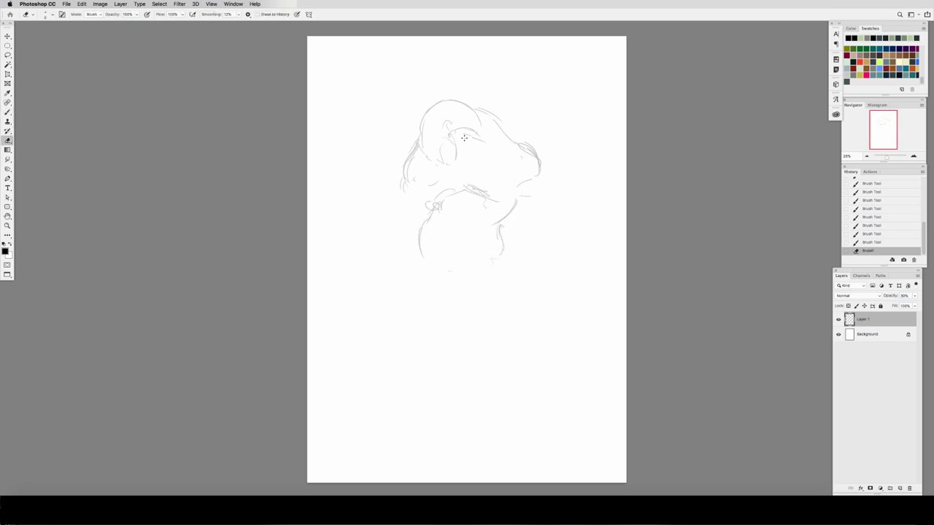
drag(471, 191, 489, 197)
Sketch the contours of both shoulders and upper arms on the humanoid figure
key(b)
drag(409, 181, 407, 221)
drag(525, 188, 533, 198)
drag(524, 144, 546, 175)
mouse_move(546, 173)
mouse_down()
mouse_move(531, 197)
mouse_move(547, 216)
mouse_up()
drag(513, 141, 531, 143)
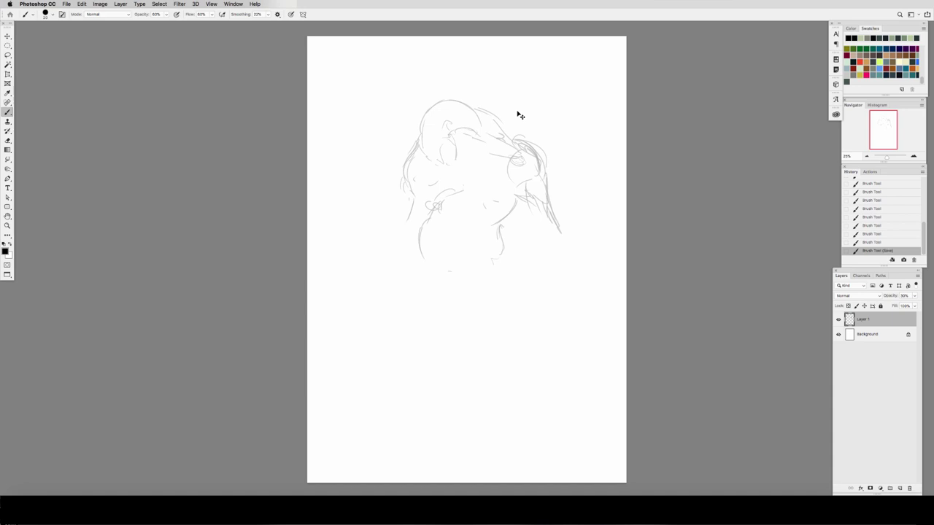
Flip the canvas horizontally and sketch the face, neck and head contours
key(super+shift+h)
mouse_move(449, 115)
mouse_down()
mouse_move(422, 138)
mouse_move(467, 151)
mouse_up()
mouse_move(463, 155)
mouse_down()
mouse_move(493, 170)
mouse_move(475, 179)
mouse_move(454, 167)
mouse_move(483, 128)
mouse_move(468, 144)
mouse_move(493, 144)
mouse_up()
key(e)
key(b)
drag(484, 108, 498, 141)
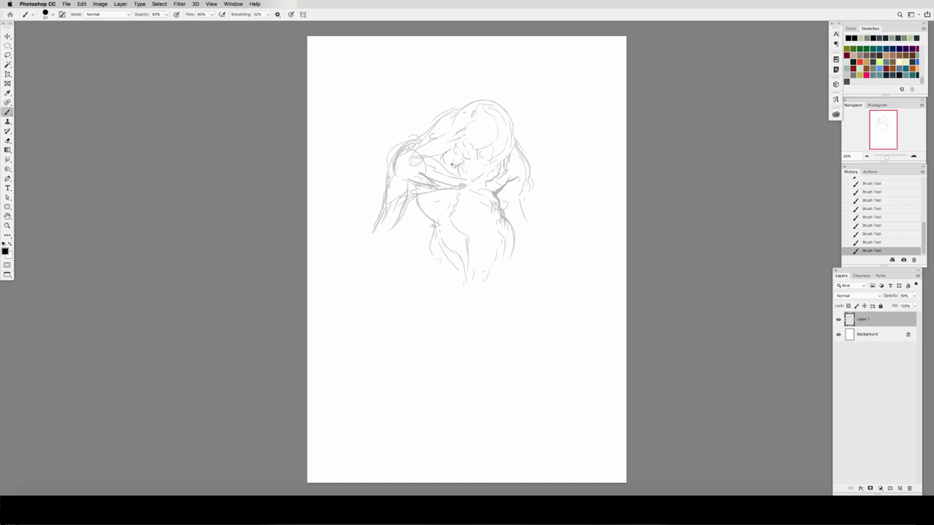
Erase rough lines inside the head and redraw the back of the head and the jaw
key(e)
drag(488, 113, 493, 155)
key(b)
drag(510, 140, 504, 154)
drag(504, 154, 495, 162)
drag(479, 167, 488, 166)
Flip the canvas back, reinforce the near shoulder and clean up the lines between head and neck
key(super+shift+f)
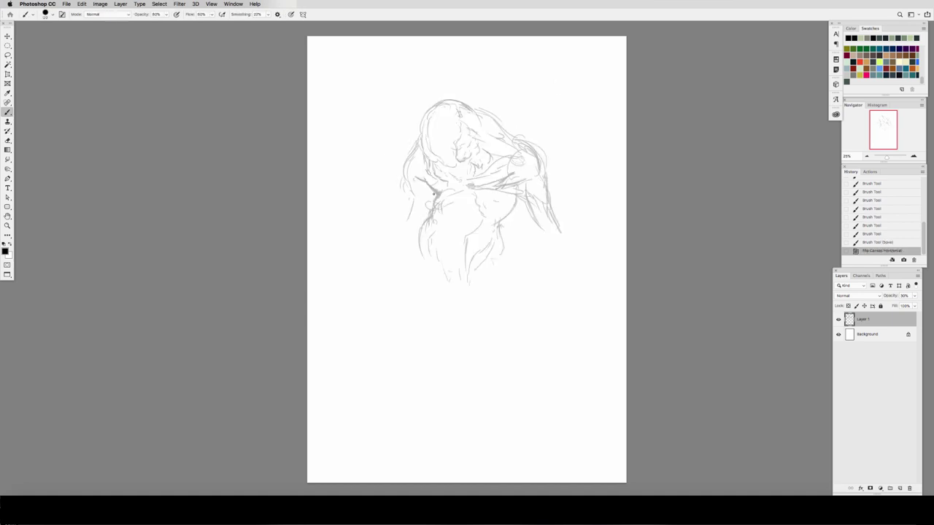
mouse_move(420, 137)
mouse_down()
mouse_move(405, 165)
mouse_move(415, 154)
mouse_up()
key(e)
drag(424, 125, 435, 155)
key(b)
Redraw the far shoulder and neck lines, erasing excess strokes below the chin
drag(488, 148, 505, 157)
key(e)
drag(478, 163, 475, 172)
key(b)
drag(491, 153, 513, 157)
drag(428, 157, 437, 168)
drag(425, 151, 438, 162)
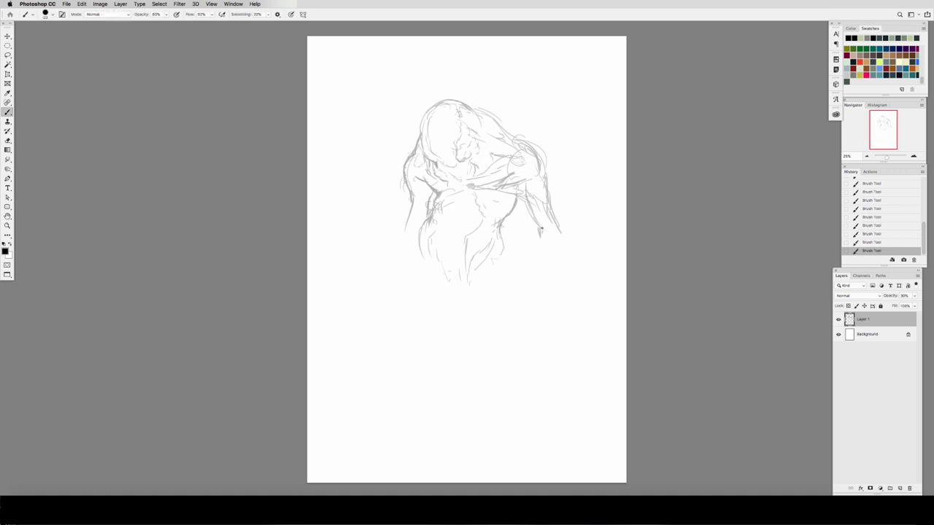
Extend the figure with long forearms, hips and the outer thigh contours
drag(564, 244, 554, 318)
mouse_move(410, 223)
mouse_down()
mouse_move(395, 307)
mouse_move(400, 353)
mouse_up()
drag(417, 250, 404, 304)
drag(501, 254, 511, 313)
drag(423, 252, 426, 282)
drag(423, 271, 457, 351)
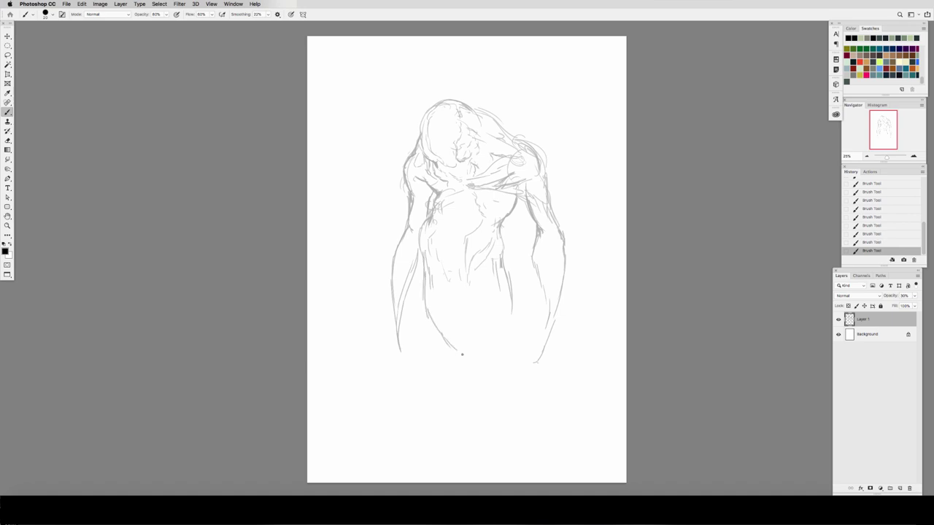
Move the sketch up on the canvas and draw the knees and lower legs in the freed space
super+drag(479, 281, 480, 240)
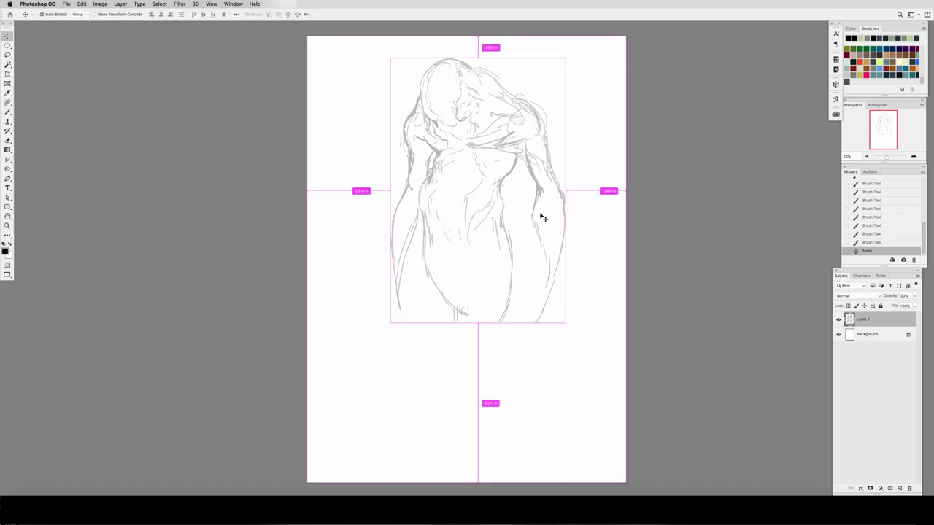
drag(505, 319, 502, 353)
drag(509, 304, 504, 345)
drag(451, 310, 459, 339)
drag(483, 326, 514, 403)
drag(451, 330, 457, 420)
drag(510, 391, 487, 421)
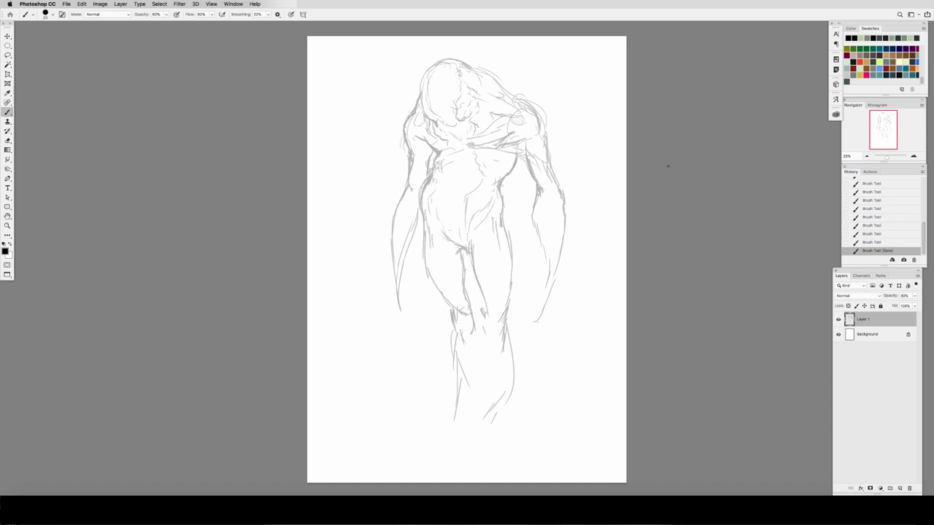
Erase the construction lines inside the torso and redraw the waist and hip crease
key(e)
mouse_move(475, 152)
mouse_down()
mouse_move(444, 170)
mouse_move(421, 213)
mouse_up()
key(b)
mouse_move(505, 196)
mouse_down()
mouse_move(511, 250)
mouse_move(490, 207)
mouse_up()
drag(502, 196, 497, 191)
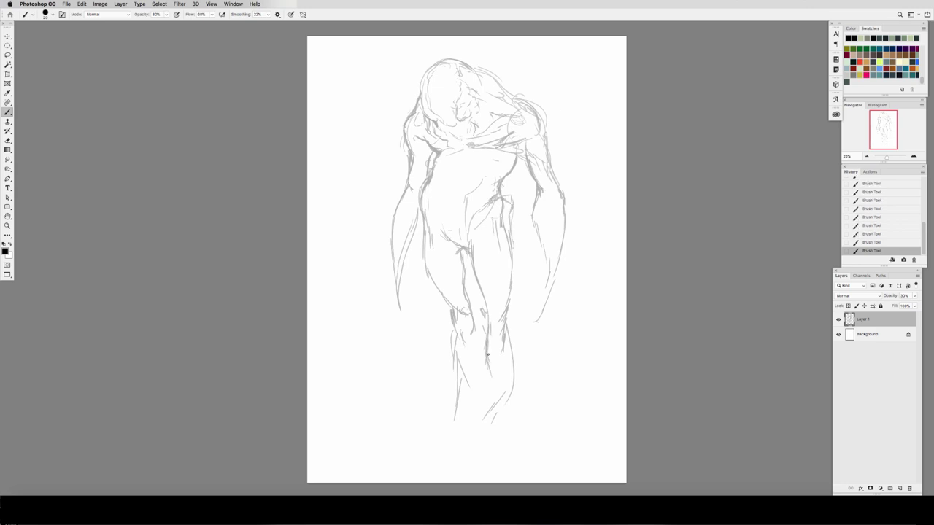
Reinforce the contours of one lower leg and the outer edge of its thigh
drag(476, 334, 464, 405)
drag(457, 338, 456, 405)
drag(451, 311, 426, 253)
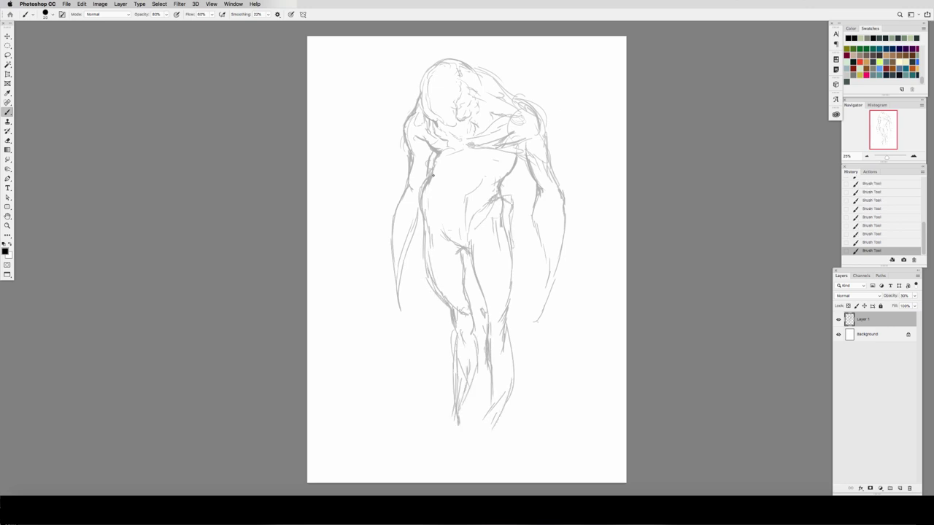
Reposition the sketch slightly and scale it down to about 92%
drag(473, 140, 473, 145)
key(super+t)
drag(567, 435, 559, 421)
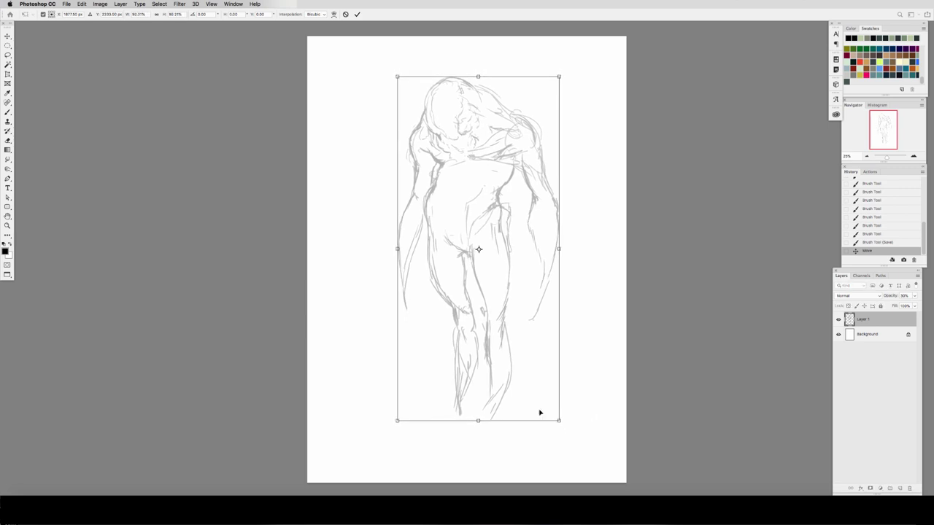
key(Return)
Select the figure's upper body with the Lasso, nudge it upward to lengthen the torso, and deselect
key(l)
mouse_move(438, 163)
mouse_down()
mouse_move(512, 168)
mouse_move(567, 317)
mouse_move(409, 347)
mouse_move(439, 166)
mouse_up()
key(super+h)
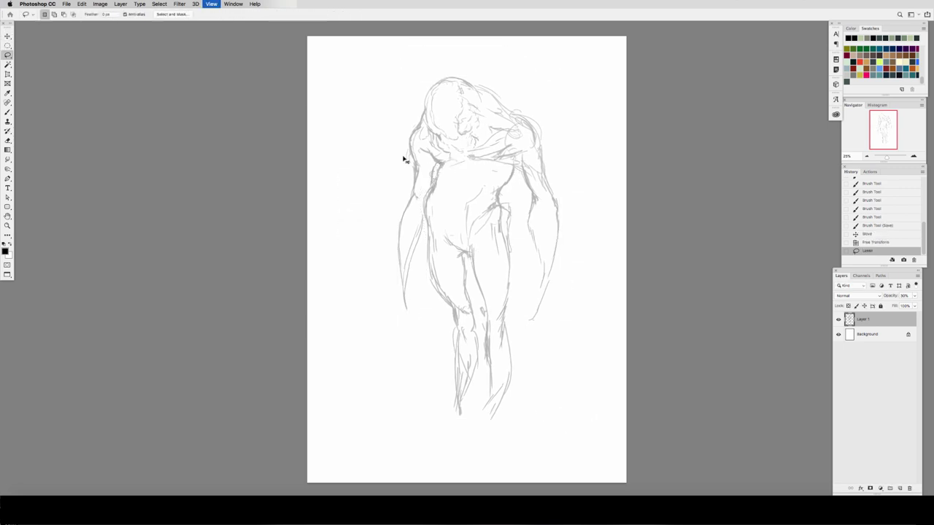
key(v)
key(shift+Up)
key(shift+Up)
key(shift+Up)
key(shift+Up)
key(shift+Up)
key(shift+Up)
key(super+d)
Erase the leftover lines along the side of the waist and retouch the contour beside the forearm
key(e)
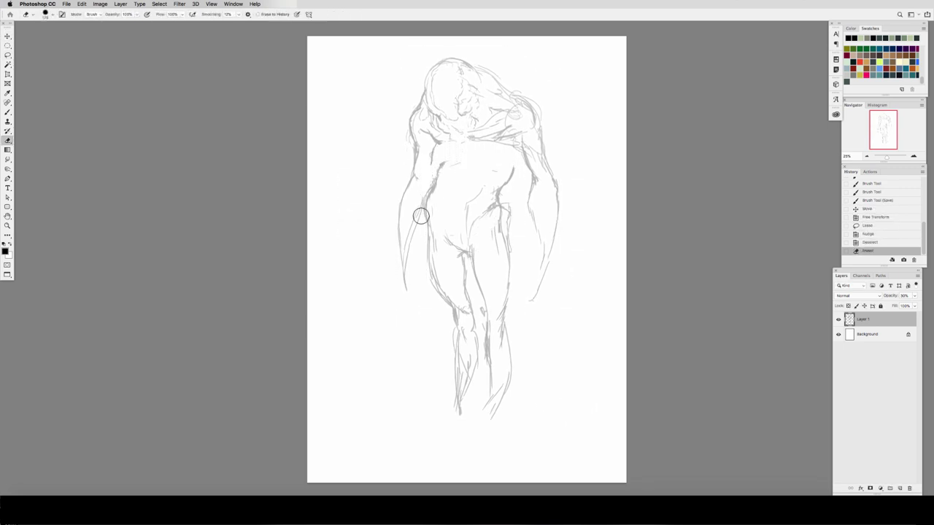
key(b)
drag(420, 216, 430, 232)
key(e)
drag(432, 188, 432, 199)
key(b)
key(e)
drag(430, 231, 436, 188)
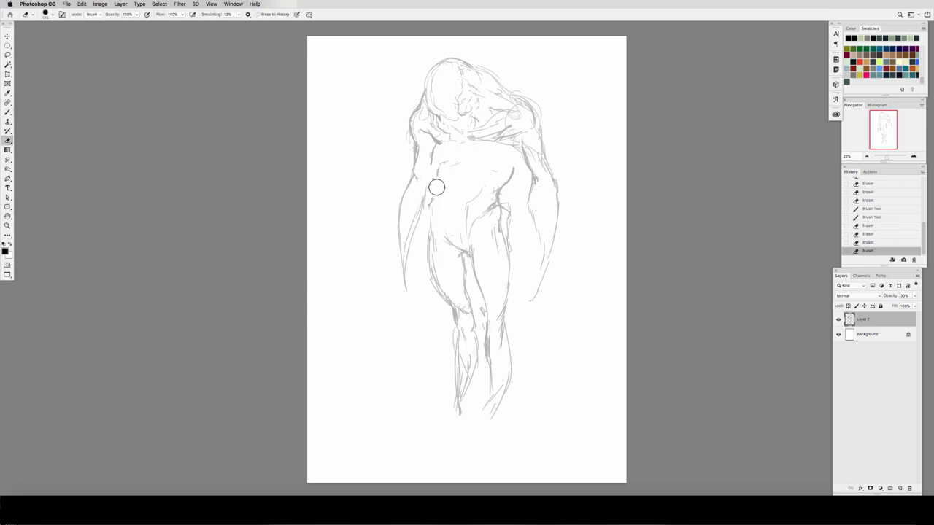
Erase the old lines at the pelvis and far hip and redraw the hip crest
drag(469, 228, 476, 199)
mouse_move(500, 227)
mouse_down()
mouse_move(501, 211)
mouse_move(513, 213)
mouse_up()
key(b)
mouse_move(497, 204)
mouse_down()
mouse_move(508, 215)
mouse_move(480, 210)
mouse_up()
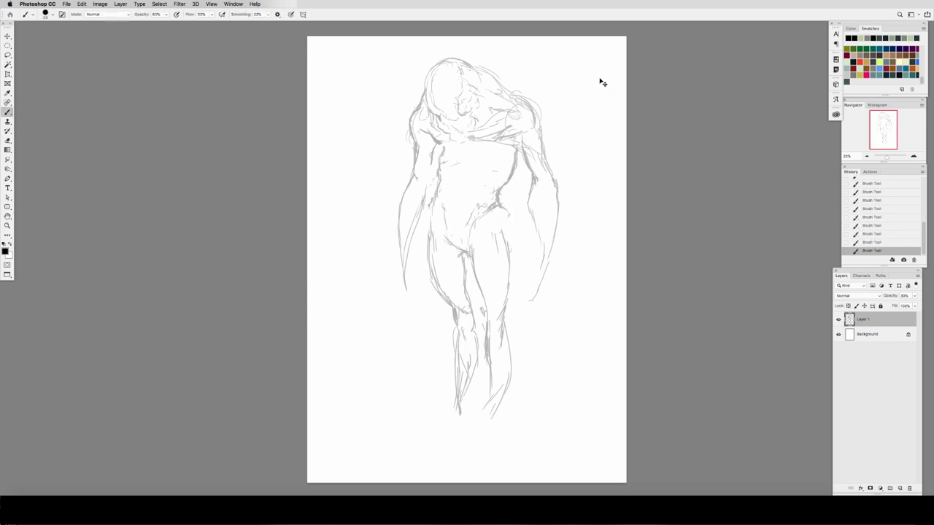
Open Liquify and reshape the torso and both shoulders, enlarging the warp brush to size 400
key(ctrl+shift+x)
mouse_move(441, 174)
mouse_down()
mouse_move(433, 174)
mouse_move(451, 139)
mouse_up()
key(bracketleft)
key(bracketright)
key(bracketright)
key(bracketright)
key(bracketright)
key(bracketright)
key(bracketright)
key(bracketright)
key(bracketright)
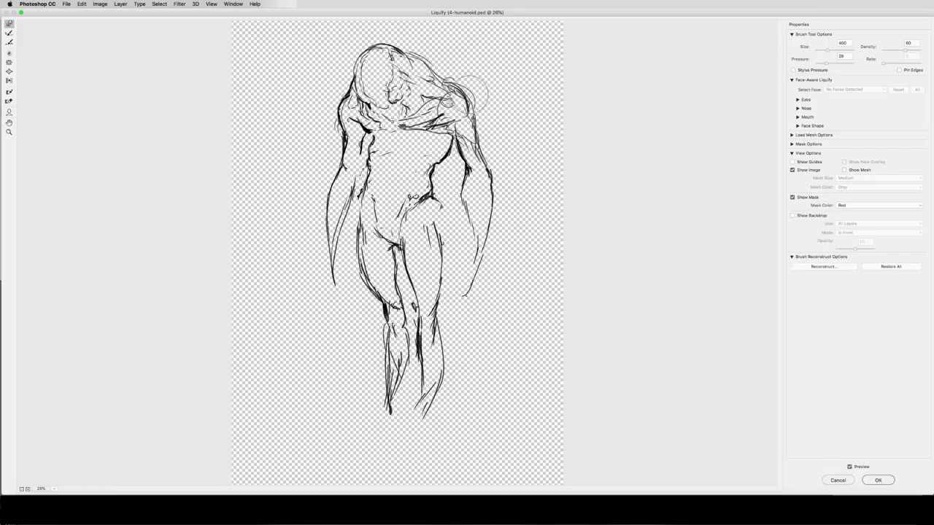
drag(484, 105, 500, 123)
drag(343, 118, 335, 130)
Reduce the Liquify brush to size 200 and apply the distortion
key(bracketleft)
key(bracketleft)
key(bracketleft)
key(bracketleft)
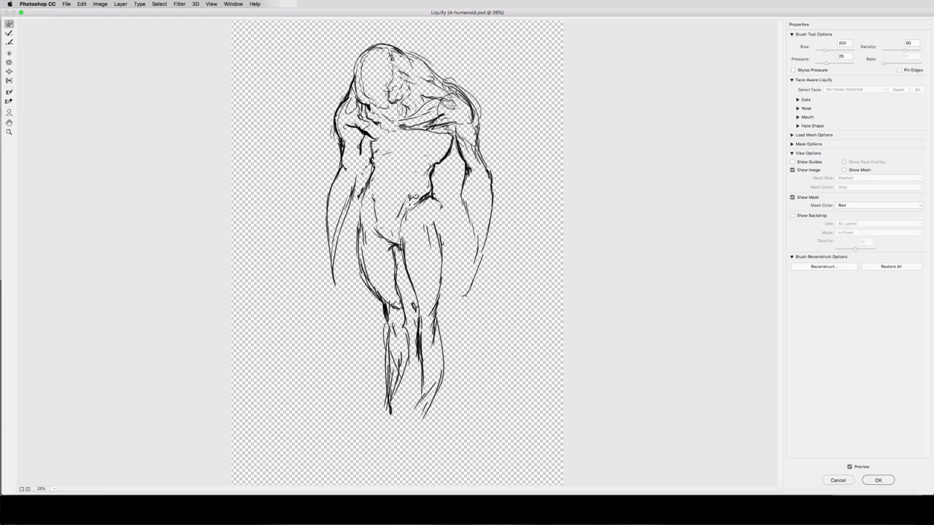
key(Return)
Erase the lines around the chin and redraw the neck, collarbone and upper chest muscles
key(b)
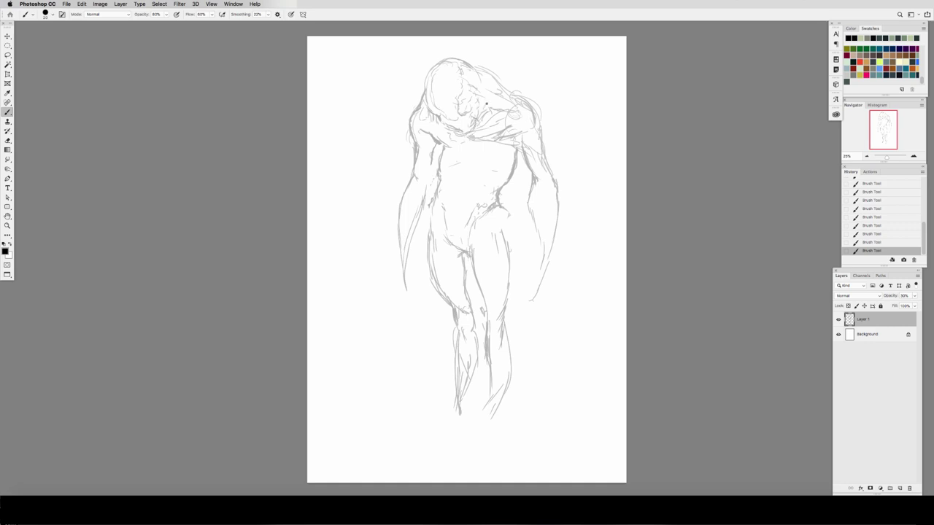
key(e)
drag(465, 109, 471, 120)
key(b)
mouse_move(458, 114)
mouse_down()
mouse_move(471, 114)
mouse_move(464, 139)
mouse_move(504, 140)
mouse_up()
key(e)
key(b)
drag(467, 137, 525, 137)
Flip the canvas horizontally, erase the rough outer shoulder lines and redraw the shoulder contour
key(e)
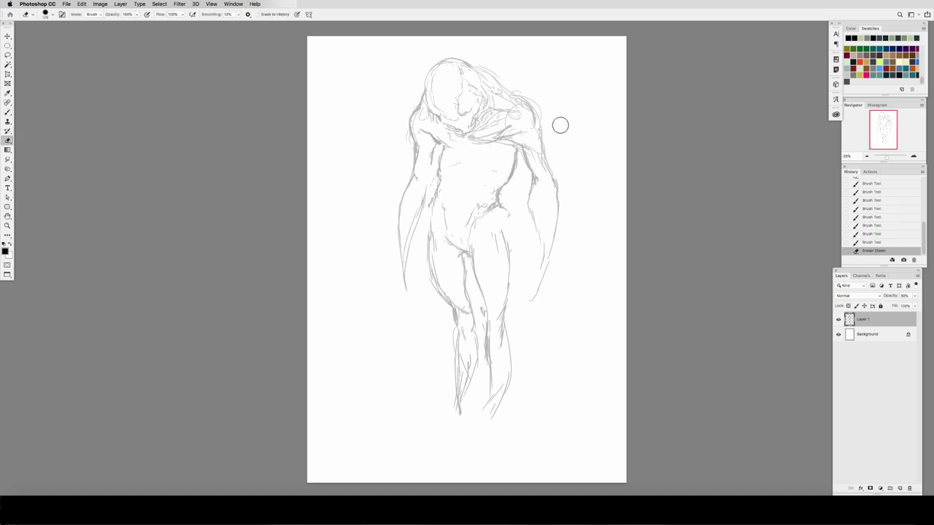
key(super+shift+h)
drag(421, 132, 406, 126)
mouse_move(400, 125)
mouse_down()
mouse_move(416, 91)
mouse_move(391, 144)
mouse_up()
key(b)
drag(393, 119, 409, 104)
drag(406, 105, 419, 105)
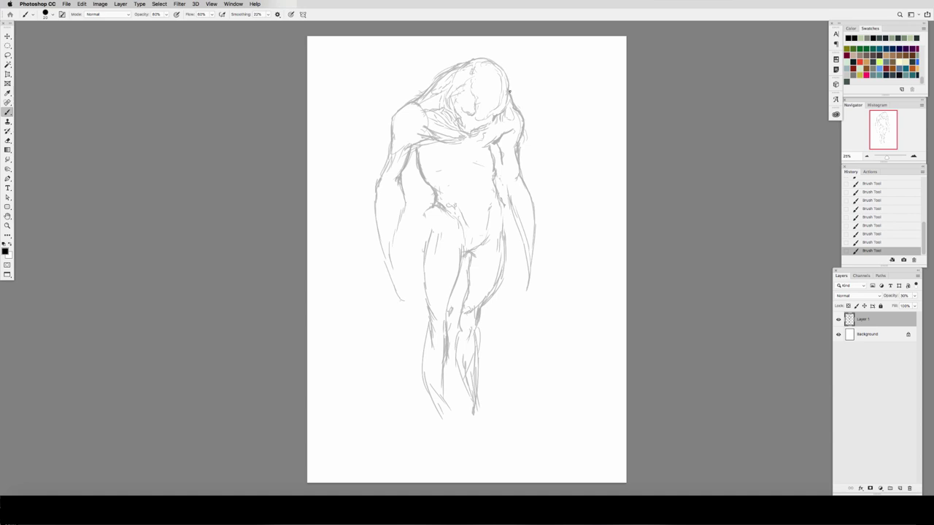
Erase and redraw the chest line where it meets the narrower shoulder
key(e)
mouse_move(497, 142)
mouse_down()
mouse_move(511, 139)
mouse_move(487, 146)
mouse_move(511, 131)
mouse_up()
key(b)
drag(491, 144, 509, 139)
Clean up the inside of the broad shoulder and redraw its deltoid and chest muscle lines
key(e)
drag(423, 109, 429, 125)
drag(428, 125, 417, 105)
key(b)
mouse_move(424, 129)
mouse_down()
mouse_move(438, 135)
mouse_move(413, 136)
mouse_up()
drag(423, 128, 409, 139)
drag(410, 111, 428, 110)
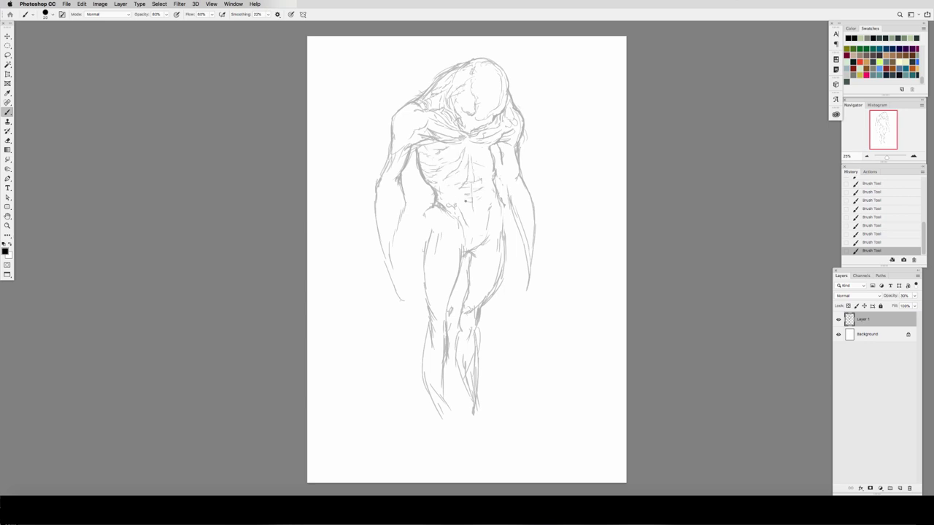
Flip the canvas back, add strokes around the jaw and neck, and erase stray lines inside the face
key(super+shift+h)
drag(478, 102, 483, 111)
drag(476, 107, 479, 117)
drag(473, 109, 471, 120)
key(e)
mouse_move(469, 108)
mouse_down()
mouse_move(465, 115)
mouse_move(456, 84)
mouse_up()
key(b)
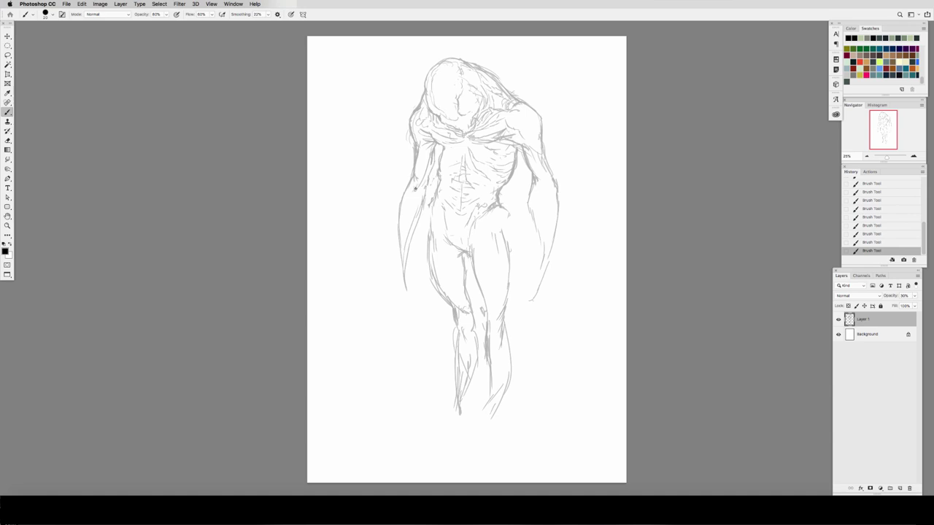
Erase the contour of the far side of the waist and redraw it narrower
key(e)
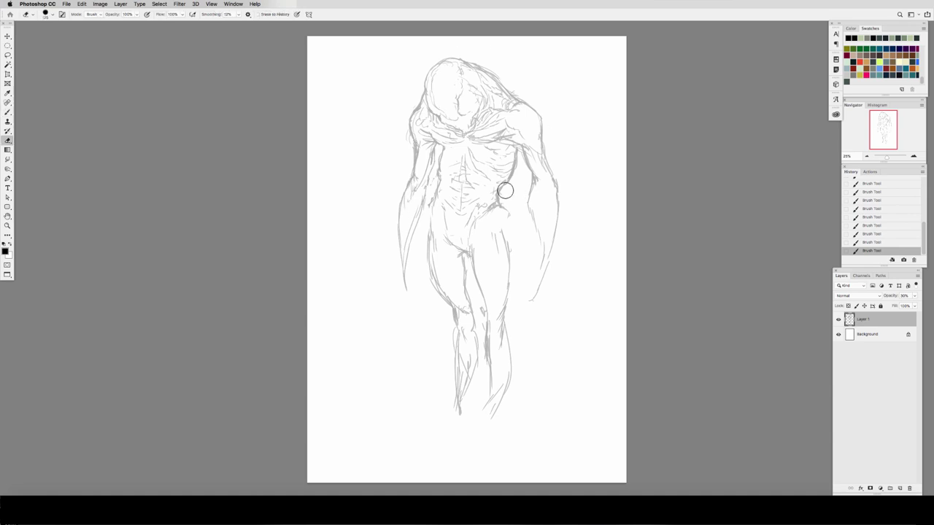
drag(504, 190, 501, 199)
drag(506, 187, 502, 196)
key(b)
drag(503, 191, 500, 200)
Save the document, apply a Liquify adjustment to the sketch, and flip the canvas horizontally
key(super+s)
key(super+shift+x)
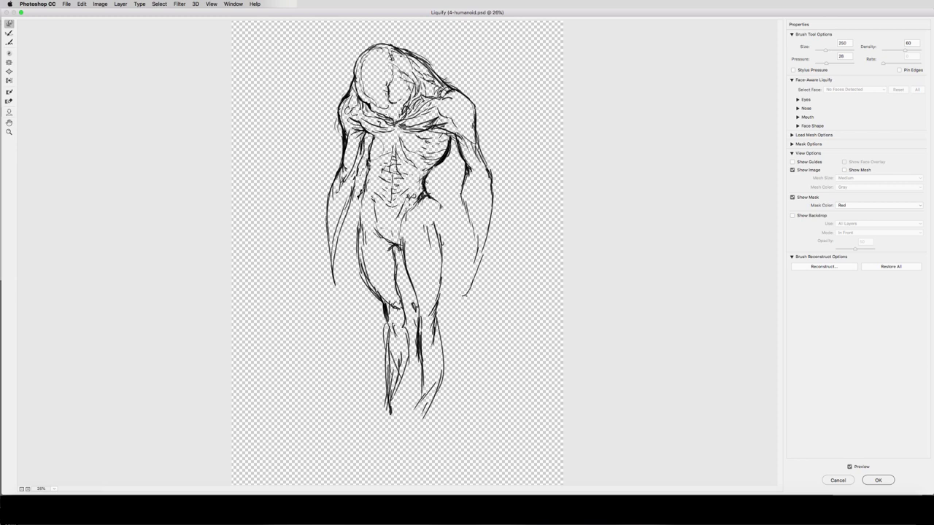
key(Return)
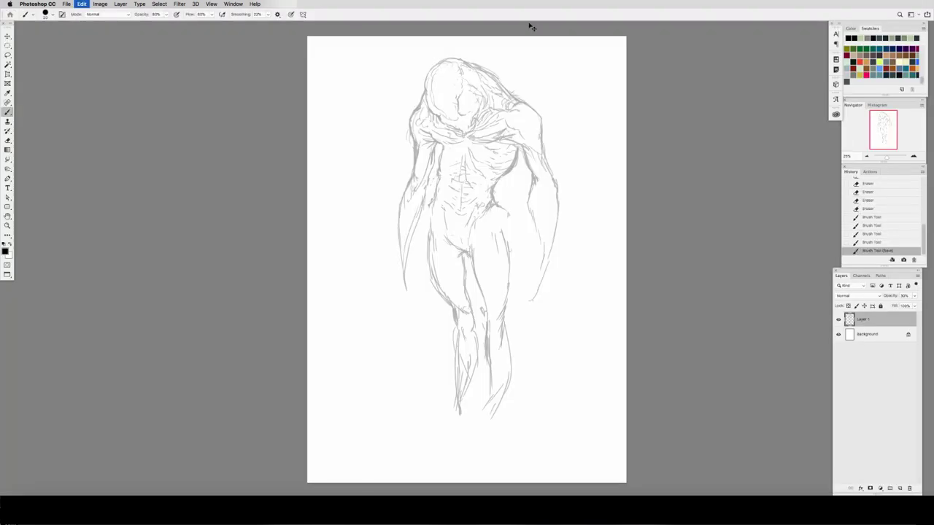
key(super+shift+h)
key(super+s)
Lasso the figure's upper body, nudge it slightly upward, deselect and return to the Brush tool
key(l)
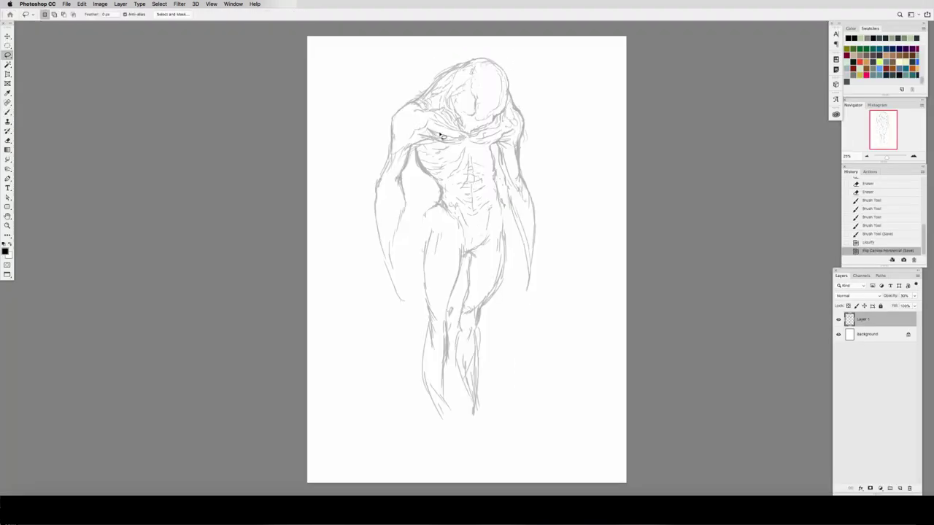
mouse_move(490, 148)
mouse_down()
mouse_move(583, 202)
mouse_move(398, 173)
mouse_move(454, 216)
mouse_up()
key(v)
key(shift+Up)
key(shift+Up)
key(shift+Up)
key(shift+Up)
key(super+d)
key(b)
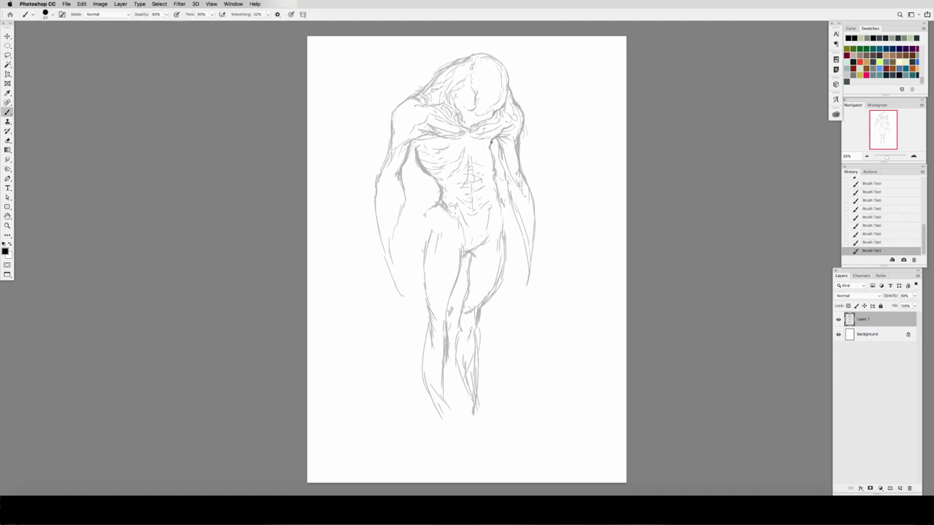
Thin the heavy near-side rib cage contour below the armpit by erasing stray lines and redrawing the waist edge
key(e)
drag(418, 165, 428, 182)
drag(417, 148, 419, 162)
mouse_move(437, 175)
mouse_down()
mouse_move(442, 197)
mouse_move(438, 184)
mouse_up()
key(b)
drag(434, 175, 425, 167)
key(e)
drag(415, 150, 425, 137)
Flip the canvas horizontally, clean up stray lines around the near armpit, and redraw the side contour of the rib cage
key(super+f)
drag(511, 158, 507, 166)
drag(524, 134, 529, 127)
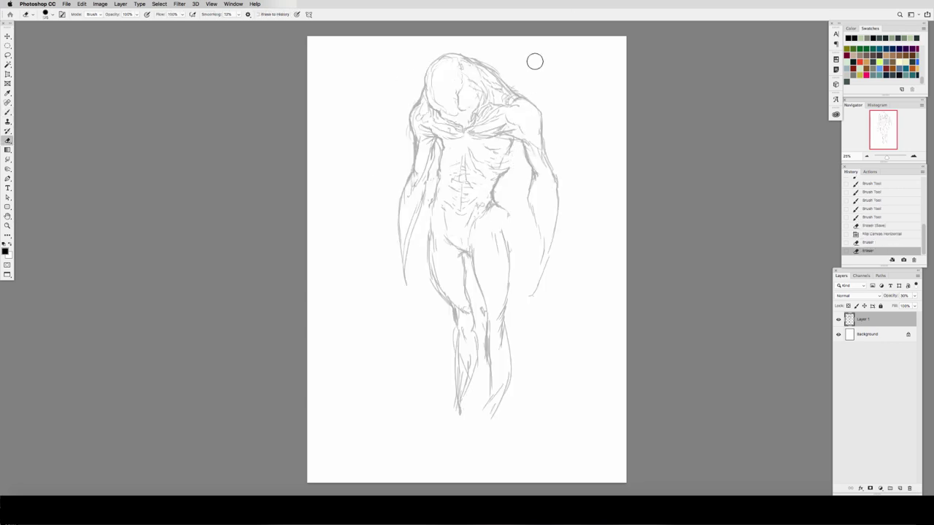
key(b)
key(e)
key(b)
drag(505, 173, 513, 155)
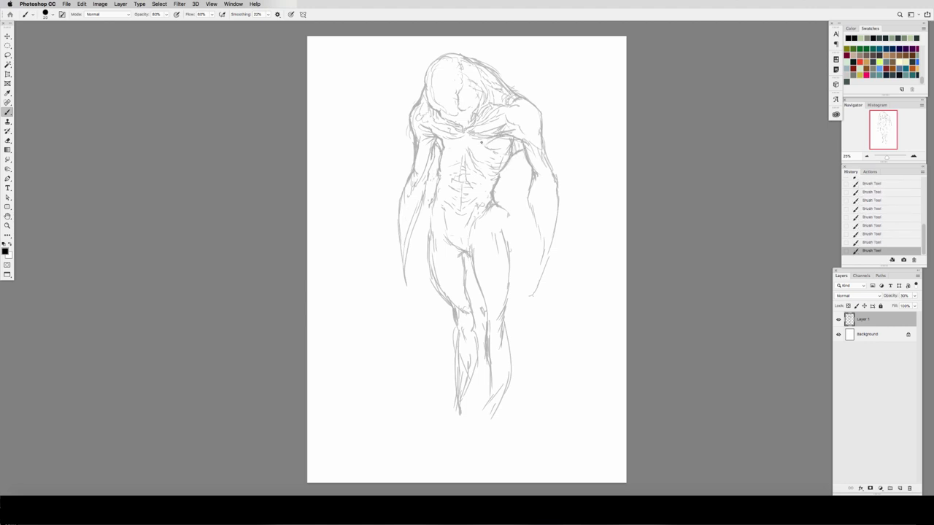
Erase the centre line and cross strokes down the abdomen and save the document
key(e)
key(b)
mouse_move(440, 190)
mouse_down()
mouse_move(442, 204)
mouse_move(470, 199)
mouse_up()
key(e)
drag(464, 162, 470, 197)
drag(467, 204, 464, 233)
key(b)
key(super+s)
Draw short curved rib strokes across the chest and upper abdomen, cleaning up overlapping marks with the Eraser
mouse_move(483, 180)
mouse_down()
mouse_move(472, 190)
mouse_move(469, 151)
mouse_move(484, 159)
mouse_up()
key(e)
key(b)
mouse_move(467, 162)
mouse_down()
mouse_move(484, 151)
mouse_move(450, 175)
mouse_up()
key(e)
key(b)
drag(450, 156, 462, 153)
key(e)
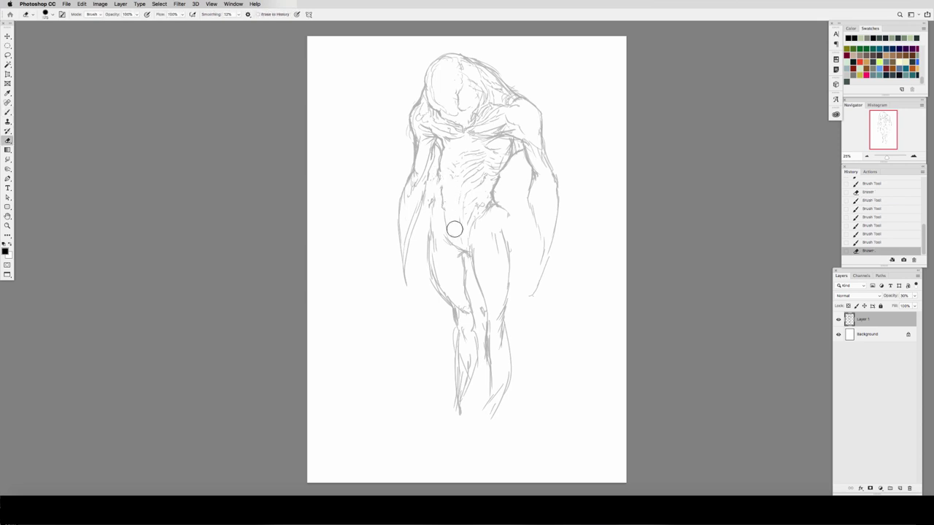
Redraw the lower abdomen line toward the crotch and the top of the far hip, erasing leftover marks
key(b)
mouse_move(455, 229)
mouse_down()
mouse_move(457, 244)
mouse_move(452, 234)
mouse_up()
drag(451, 232, 459, 249)
mouse_move(439, 206)
mouse_down()
mouse_move(431, 216)
mouse_move(429, 205)
mouse_up()
key(e)
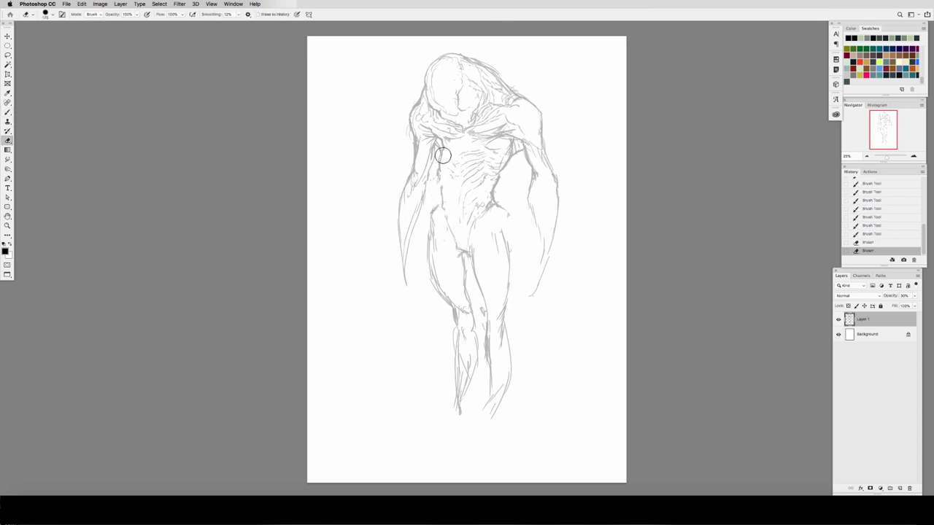
Flip the canvas horizontally and sketch muscle lines over the near waist, hip and inner thigh
key(super+shift+h)
key(b)
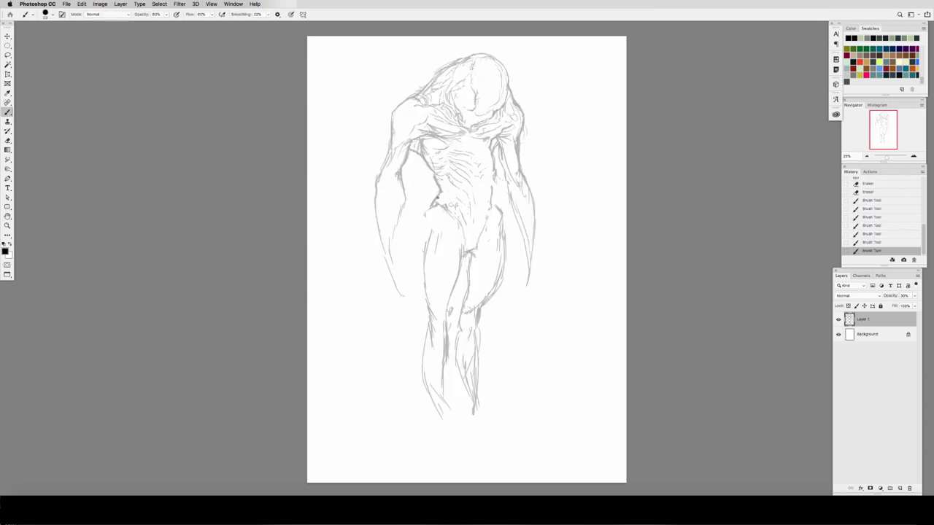
drag(458, 198, 459, 207)
key(e)
mouse_move(456, 204)
mouse_down()
mouse_move(448, 207)
mouse_move(460, 217)
mouse_up()
key(b)
drag(447, 206, 455, 219)
drag(460, 260, 444, 293)
drag(440, 281, 436, 298)
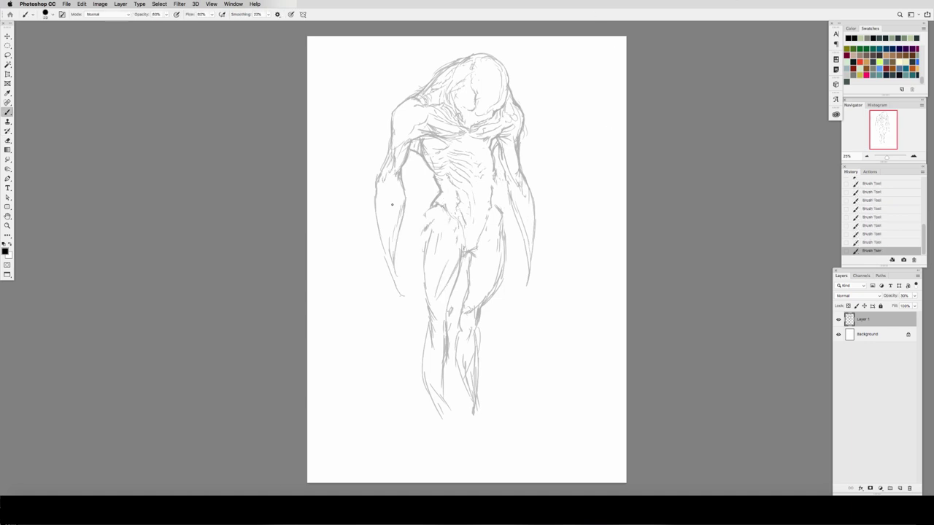
Lasso both arms, warp the selection downward to lengthen the forearms, and deselect
key(l)
mouse_move(379, 128)
mouse_down()
mouse_move(414, 293)
mouse_move(379, 128)
mouse_up()
mouse_move(526, 137)
mouse_down()
mouse_move(508, 213)
mouse_move(528, 137)
mouse_up()
key(super+t)
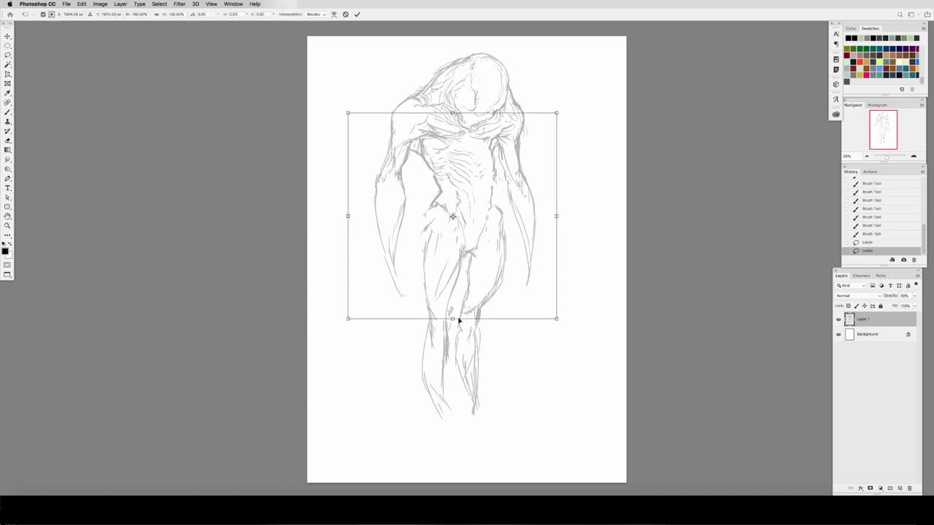
right_click(548, 179)
click(577, 224)
drag(548, 273, 540, 354)
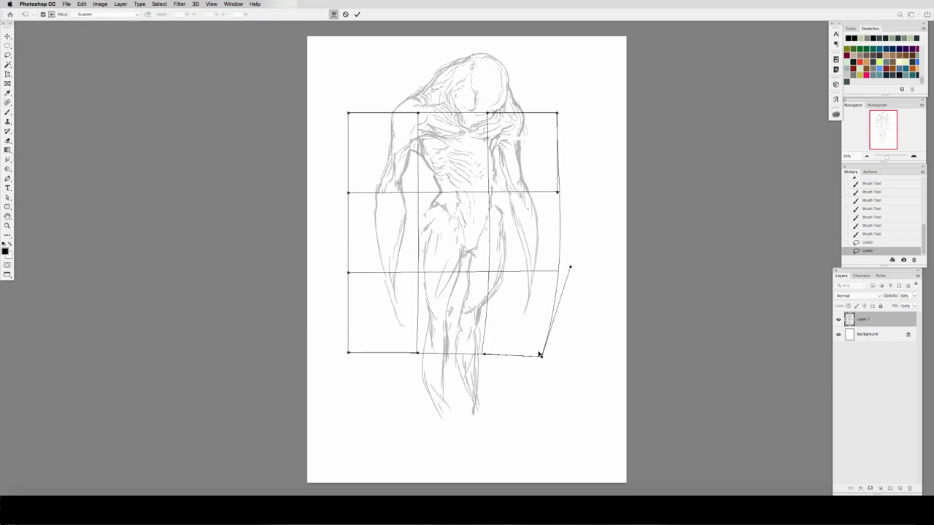
key(Return)
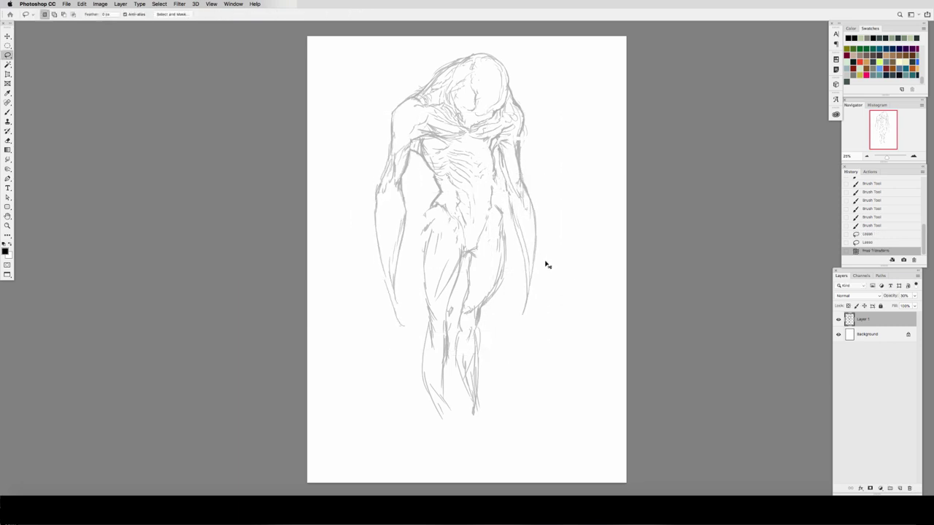
key(super+d)
Lasso the far arm with its shoulder and nudge it downward and slightly inward toward the torso
mouse_move(510, 97)
mouse_down()
mouse_move(468, 144)
mouse_move(551, 114)
mouse_move(548, 88)
mouse_up()
key(v)
key(shift+Down)
key(shift+Down)
key(shift+Down)
key(shift+Down)
key(shift+Down)
key(shift+Down)
key(shift+Down)
key(shift+Down)
key(shift+Down)
key(shift+Down)
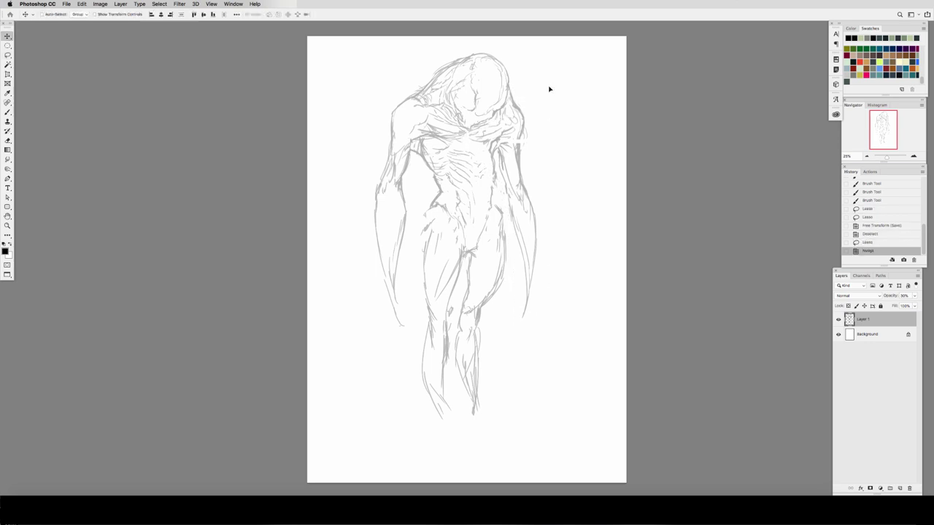
key(shift+Left)
key(shift+Left)
Warp the selected far arm to reshape its shoulder and outer contour
key(super+t)
right_click(539, 162)
click(555, 209)
drag(460, 172, 469, 154)
drag(535, 99, 530, 169)
key(Return)
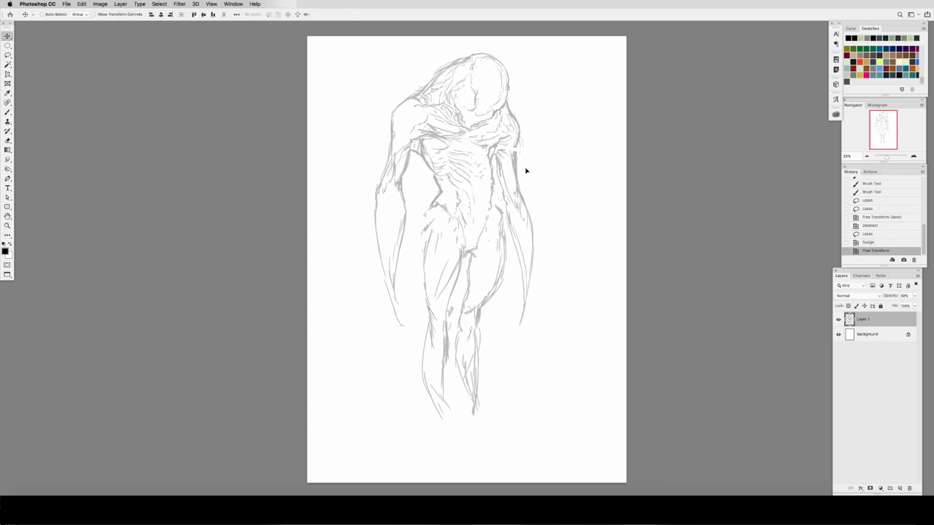
Compare the arm's earlier history states with the transformed version and nudge the far arm slightly to the right
click(881, 227)
click(886, 251)
click(875, 243)
click(872, 250)
key(shift+Right)
key(shift+Right)
key(shift+Right)
key(shift+Right)
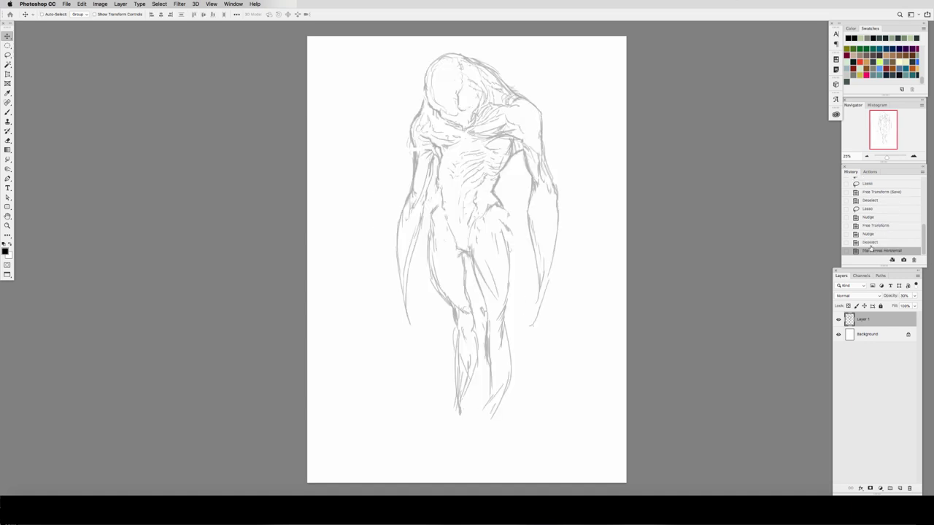
Redraw the line from the far shoulder to the head and reinforce the hunched back's outer contour with new strokes
key(b)
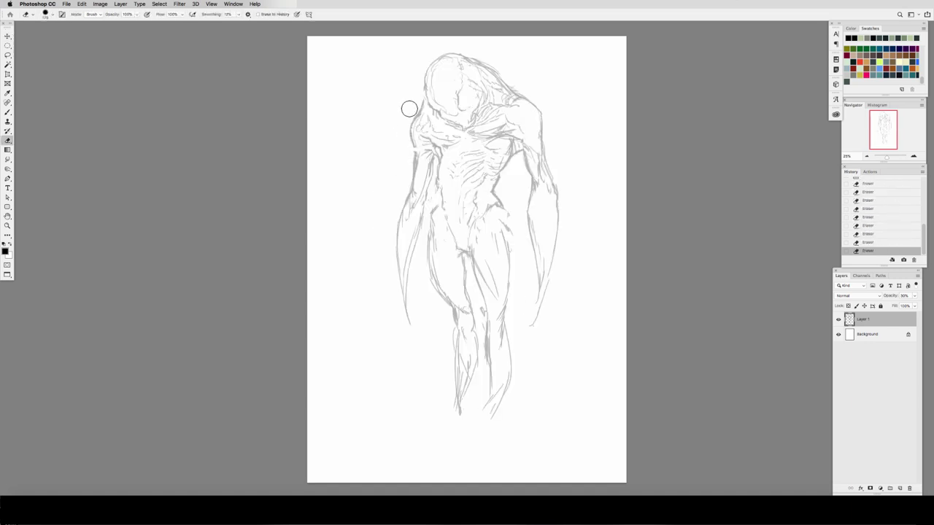
drag(424, 112, 421, 102)
key(e)
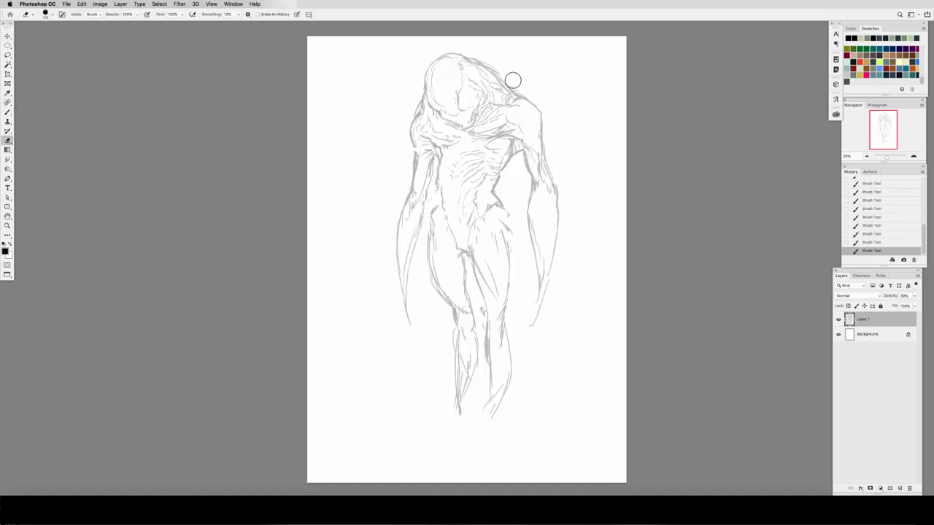
drag(513, 83, 508, 87)
key(b)
drag(497, 73, 508, 84)
drag(501, 76, 514, 89)
drag(505, 82, 517, 95)
drag(471, 57, 482, 63)
Erase and redraw the far edge of the chest and add more rib strokes across the rib cage
key(e)
key(b)
mouse_move(446, 146)
mouse_down()
mouse_move(416, 150)
mouse_move(451, 136)
mouse_move(446, 154)
mouse_up()
key(e)
key(b)
key(e)
mouse_move(446, 154)
mouse_down()
mouse_move(437, 159)
mouse_move(457, 154)
mouse_move(439, 163)
mouse_up()
key(b)
key(e)
drag(441, 162, 497, 143)
key(b)
mouse_move(480, 166)
mouse_down()
mouse_move(498, 174)
mouse_move(479, 157)
mouse_up()
drag(456, 155, 448, 159)
mouse_move(454, 172)
mouse_down()
mouse_move(448, 164)
mouse_move(489, 176)
mouse_up()
Sketch lines across the waist and lower abdomen and erase excess marks there and at the near hip
key(e)
key(b)
drag(440, 197, 436, 206)
mouse_move(439, 193)
mouse_down()
mouse_move(435, 209)
mouse_move(477, 201)
mouse_up()
key(e)
drag(476, 194, 481, 206)
drag(505, 220, 508, 229)
key(b)
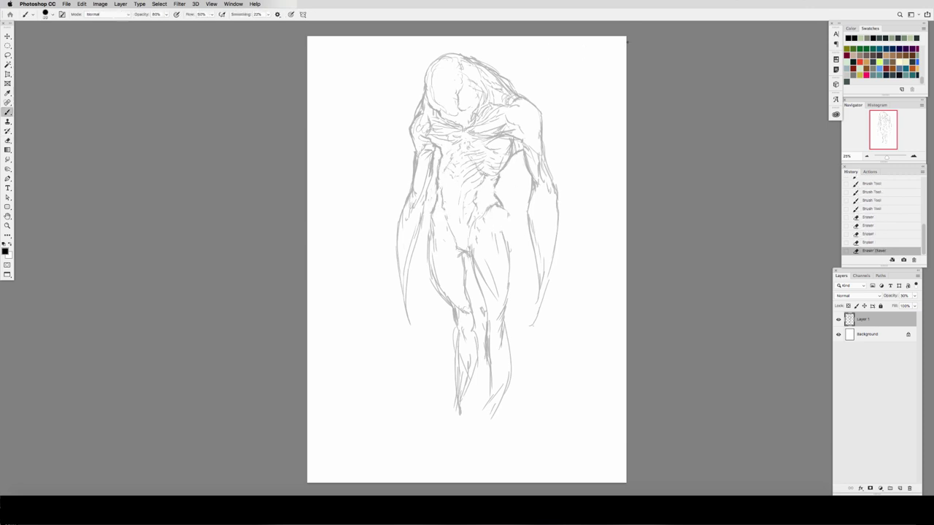
Lasso the lower body, nudge it slightly left, warp the legs toward a wider stance, and deselect
key(l)
mouse_move(467, 183)
mouse_down()
mouse_move(511, 209)
mouse_move(494, 183)
mouse_up()
key(v)
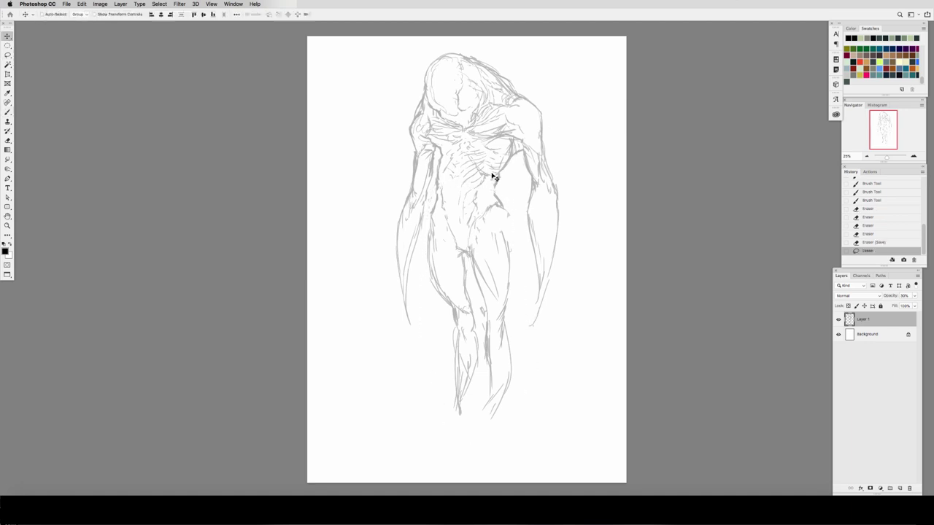
key(Left)
key(Left)
key(Left)
key(super+t)
right_click(498, 314)
click(521, 364)
drag(528, 420, 540, 426)
drag(466, 337, 473, 337)
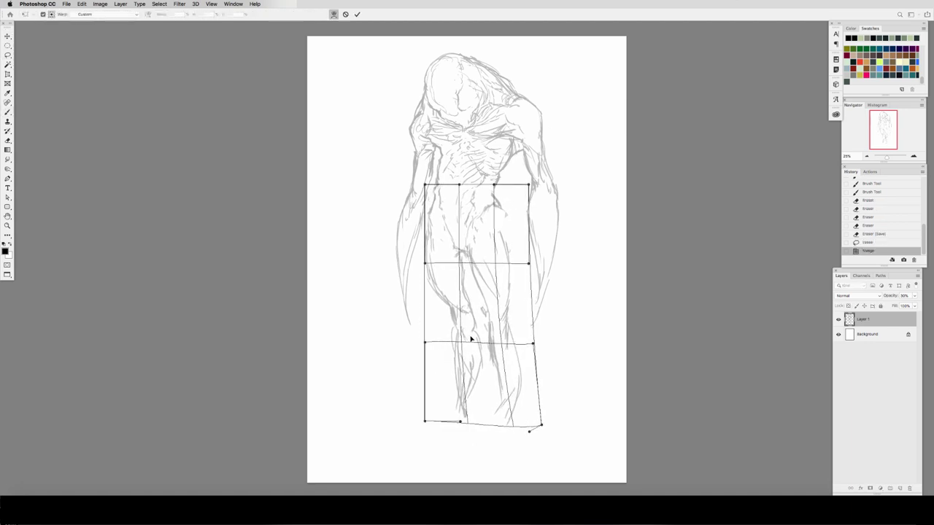
key(Return)
key(ctrl+d)
Lasso the near leg from the hip down and nudge it outward, away from the other leg
key(l)
mouse_move(488, 198)
mouse_down()
mouse_move(492, 412)
mouse_move(490, 195)
mouse_up()
key(v)
key(shift+Right)
key(shift+Right)
key(shift+Right)
key(shift+Right)
key(shift+Right)
key(shift+Right)
Warp the selected near leg, pulling the outer thigh inward and swinging the lower leg outward
key(super+t)
right_click(517, 284)
click(523, 324)
drag(510, 396, 516, 396)
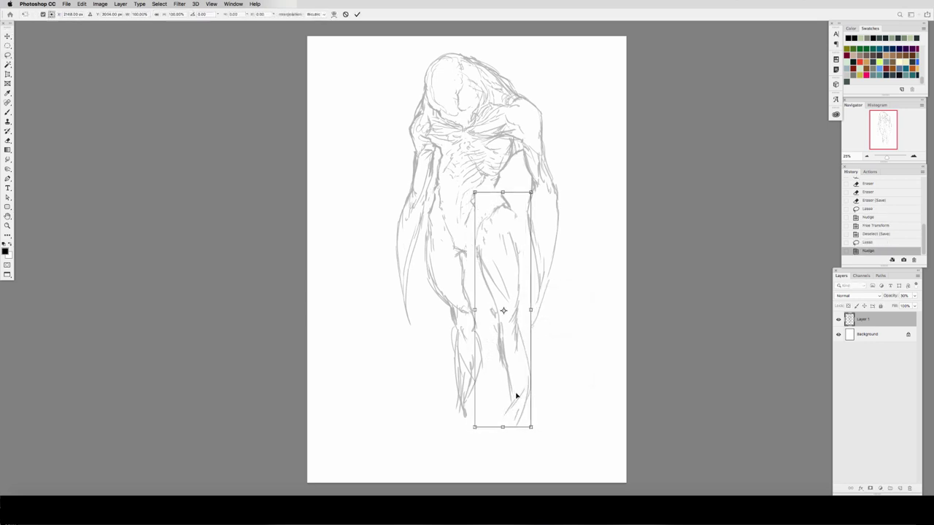
right_click(501, 211)
click(522, 260)
drag(531, 194, 528, 196)
drag(529, 273, 523, 276)
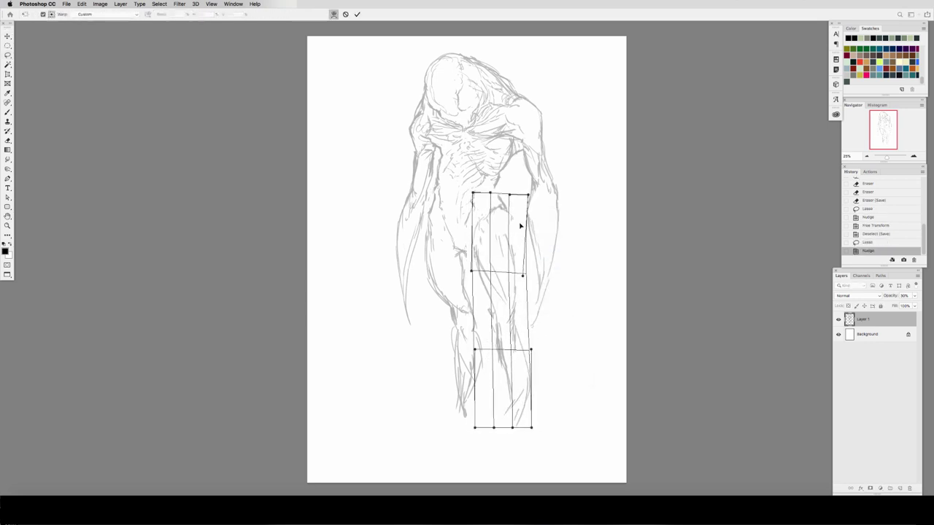
drag(475, 193, 470, 190)
drag(513, 427, 537, 440)
drag(531, 428, 534, 428)
key(Return)
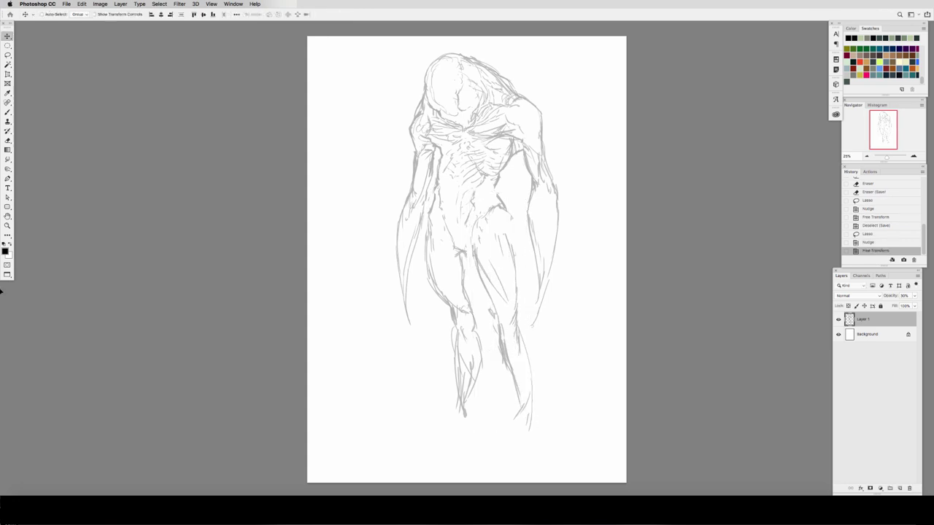
Erase the near hip's old contour and redraw the hip and lower abdomen lines to join the leg to the torso
drag(507, 247, 504, 213)
mouse_move(505, 211)
mouse_down()
mouse_move(511, 245)
mouse_move(506, 213)
mouse_move(483, 214)
mouse_up()
key(e)
key(b)
mouse_move(438, 191)
mouse_down()
mouse_move(443, 224)
mouse_move(479, 230)
mouse_up()
mouse_move(483, 205)
mouse_down()
mouse_move(480, 221)
mouse_move(503, 210)
mouse_move(505, 233)
mouse_up()
key(e)
key(b)
mouse_move(484, 204)
mouse_down()
mouse_move(496, 201)
mouse_move(483, 206)
mouse_up()
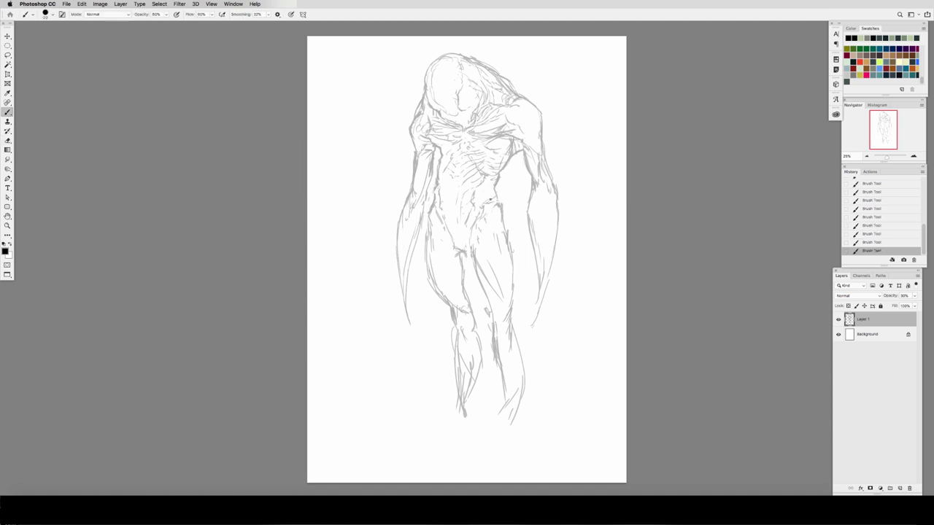
Erase the near armpit and outer chest lines, then redraw them along with the near upper arm's outer contour
key(e)
drag(499, 139, 523, 129)
key(b)
drag(513, 138, 487, 144)
drag(498, 139, 485, 146)
mouse_move(535, 131)
mouse_down()
mouse_move(527, 146)
mouse_move(544, 160)
mouse_up()
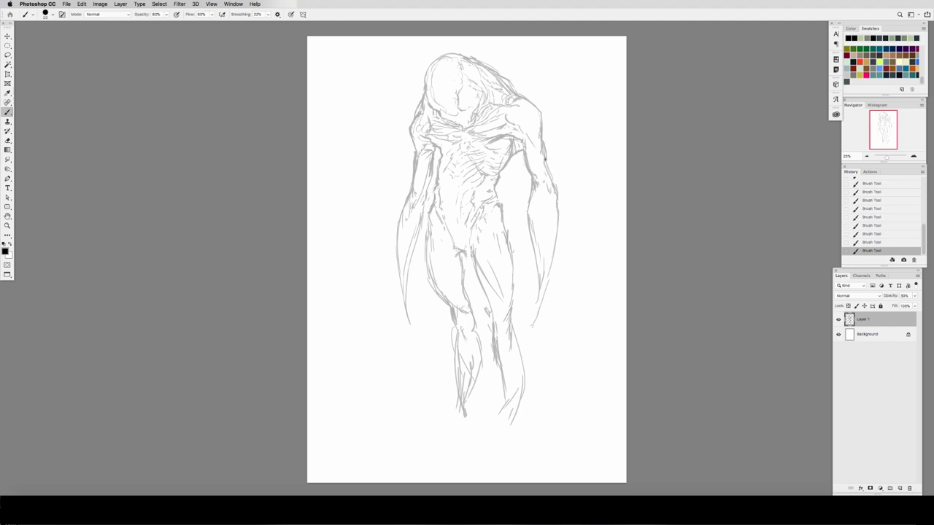
Clean up the lower face and redraw the head's centre crease, jaw and chin lines
key(e)
drag(459, 114, 455, 114)
key(b)
drag(460, 111, 459, 111)
drag(452, 86, 455, 98)
mouse_move(460, 61)
mouse_down()
mouse_move(456, 97)
mouse_move(451, 85)
mouse_up()
key(e)
key(b)
drag(458, 90, 458, 103)
drag(458, 104, 467, 116)
drag(469, 110, 478, 98)
Flip the canvas horizontally and erase stray lines along the top of the head
key(super+shift+h)
key(e)
drag(442, 58, 451, 55)
drag(448, 58, 458, 54)
drag(455, 55, 482, 54)
key(b)
Erase and redraw the near calf's outer contour, then trim the far ankle and redraw the far lower leg's lines
key(e)
drag(410, 366, 421, 422)
key(b)
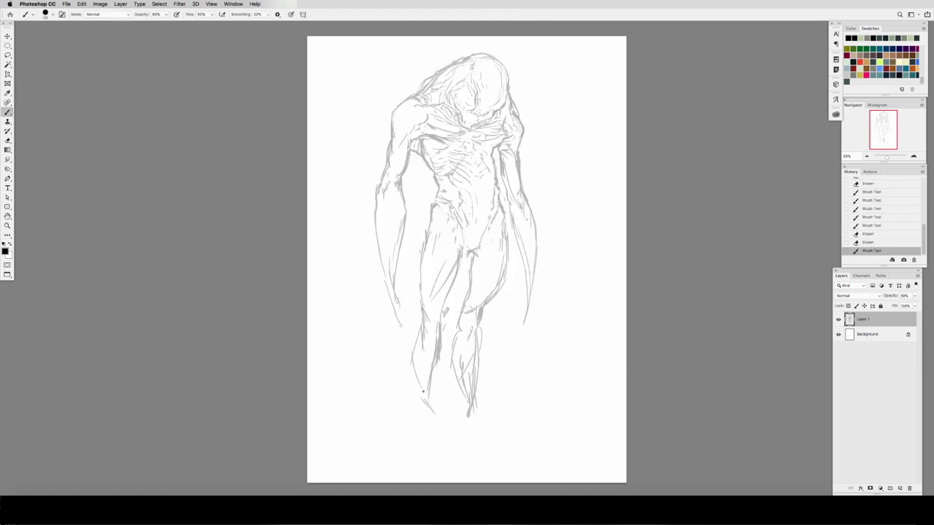
drag(415, 349, 433, 417)
key(e)
drag(478, 392, 464, 419)
drag(465, 409, 459, 428)
drag(463, 377, 462, 410)
Clean up the far knee, add inner thigh lines, and strengthen the near thigh's outer contour
key(e)
mouse_move(480, 306)
mouse_down()
mouse_move(465, 317)
mouse_move(479, 317)
mouse_up()
key(b)
mouse_move(471, 256)
mouse_down()
mouse_move(469, 280)
mouse_move(454, 277)
mouse_up()
mouse_move(462, 254)
mouse_down()
mouse_move(441, 311)
mouse_move(431, 297)
mouse_move(435, 322)
mouse_up()
key(e)
key(b)
drag(422, 286, 422, 307)
drag(423, 251, 421, 273)
Save the file, erase and redraw the near upper arm's inner contour below the armpit, and save again
key(super+s)
key(e)
mouse_move(410, 143)
mouse_down()
mouse_move(402, 157)
mouse_move(409, 161)
mouse_up()
key(b)
drag(409, 150, 403, 175)
key(super+s)
Push the near side of the waist inward with Liquify, using a brush size of 175
key(super+shift+x)
key(super+shift+x)
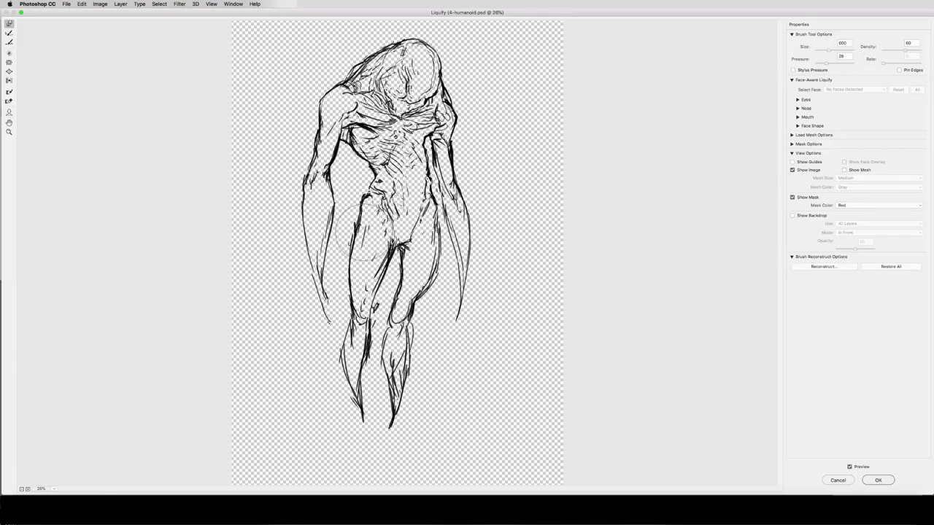
key(bracketleft)
key(bracketleft)
drag(368, 179, 373, 185)
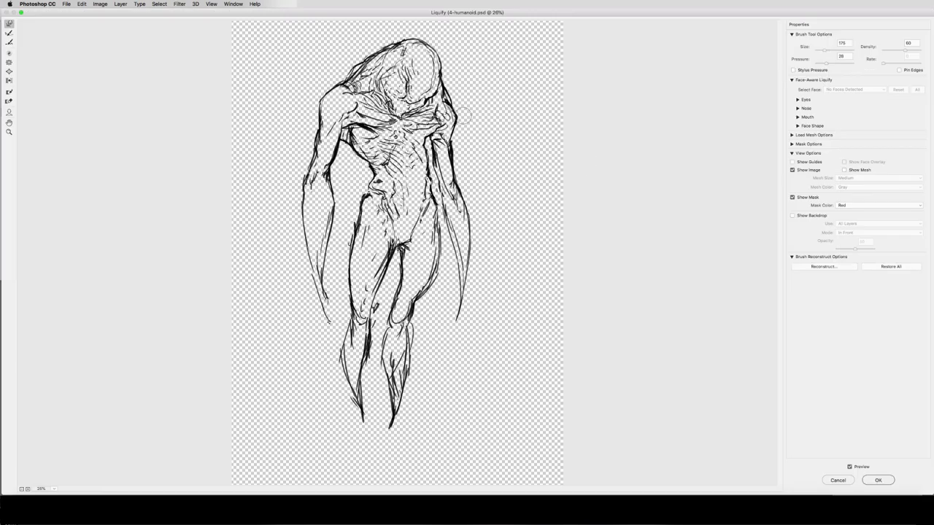
Enlarge the Liquify brush over the near shoulder and apply the distortion
key(bracketright)
key(bracketright)
key(bracketright)
key(bracketright)
key(bracketright)
key(bracketright)
key(bracketright)
key(bracketright)
key(bracketright)
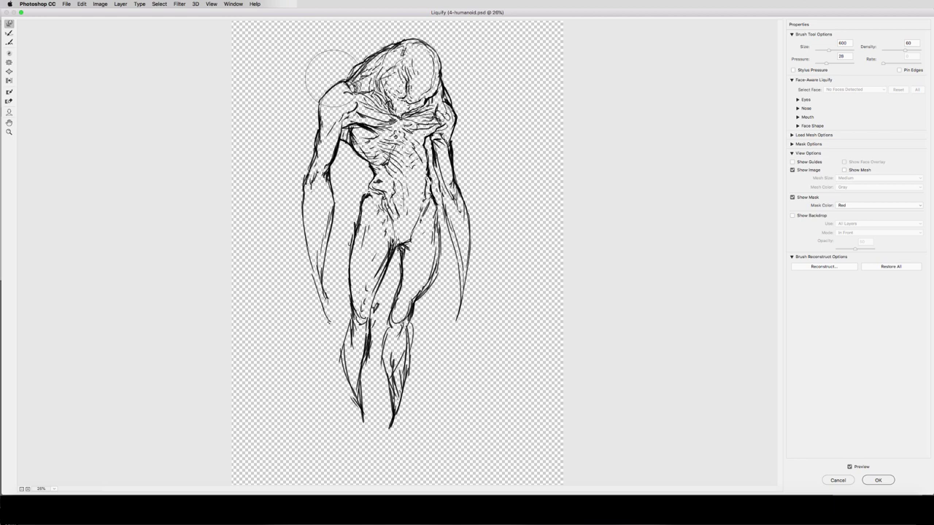
key(Return)
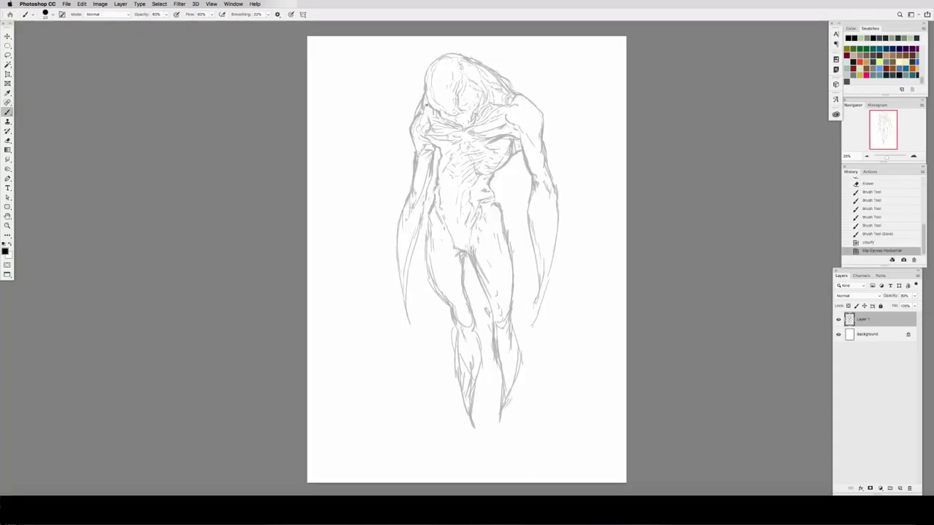
Draw long vertical muscle lines down the abdomen and clean up the near hip's contour
drag(461, 195, 461, 247)
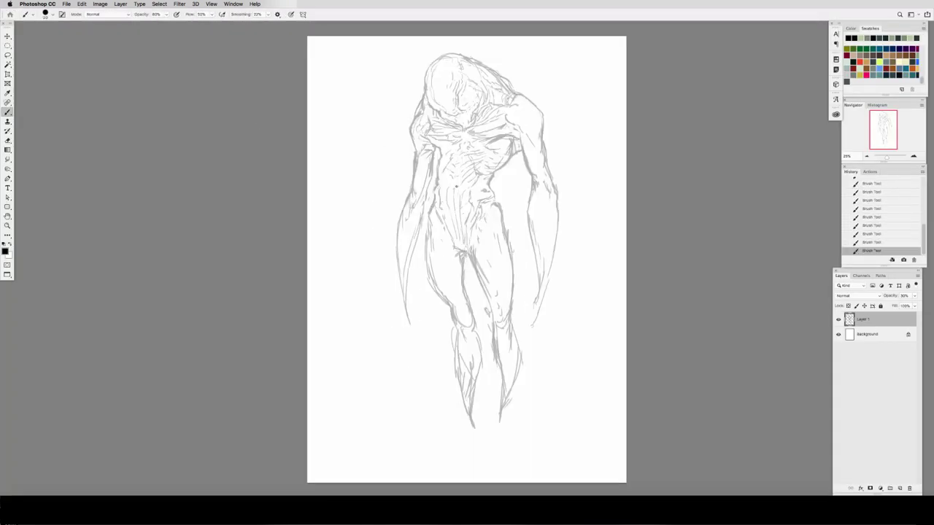
key(e)
drag(486, 196, 511, 233)
key(b)
key(e)
key(b)
key(e)
key(b)
Add long muscle lines to both thighs and save the file
drag(499, 295, 501, 309)
drag(489, 257, 493, 303)
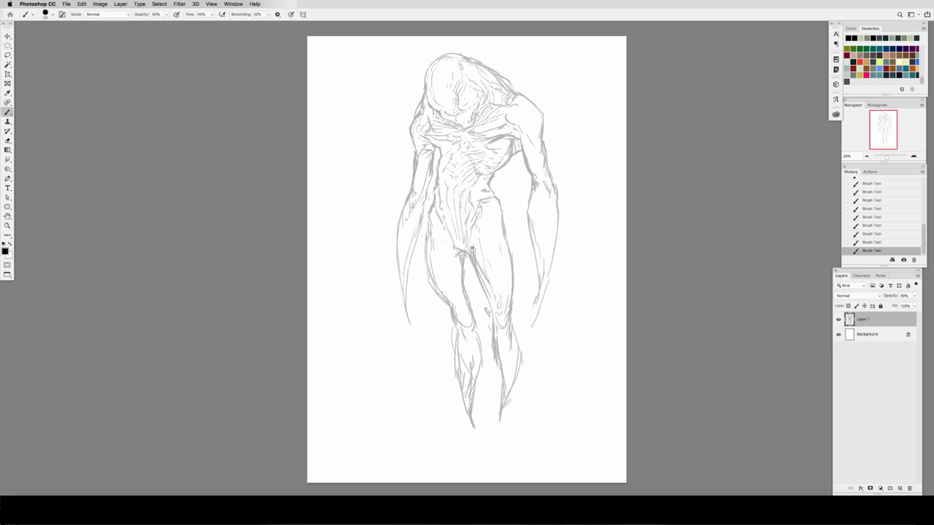
drag(459, 274, 464, 317)
drag(450, 233, 452, 299)
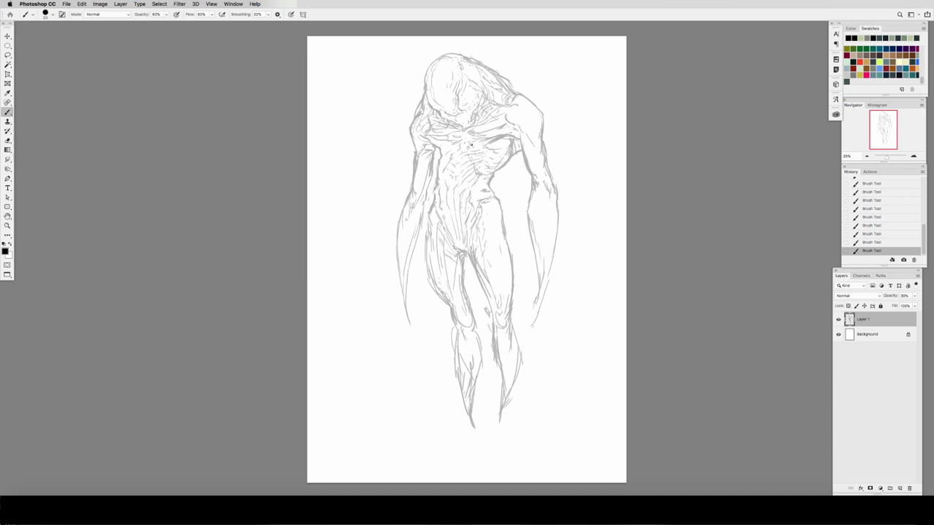
key(ctrl+s)
Flip the canvas horizontally and trim the contour from the upper back to the top of the head
key(ctrl+shift+h)
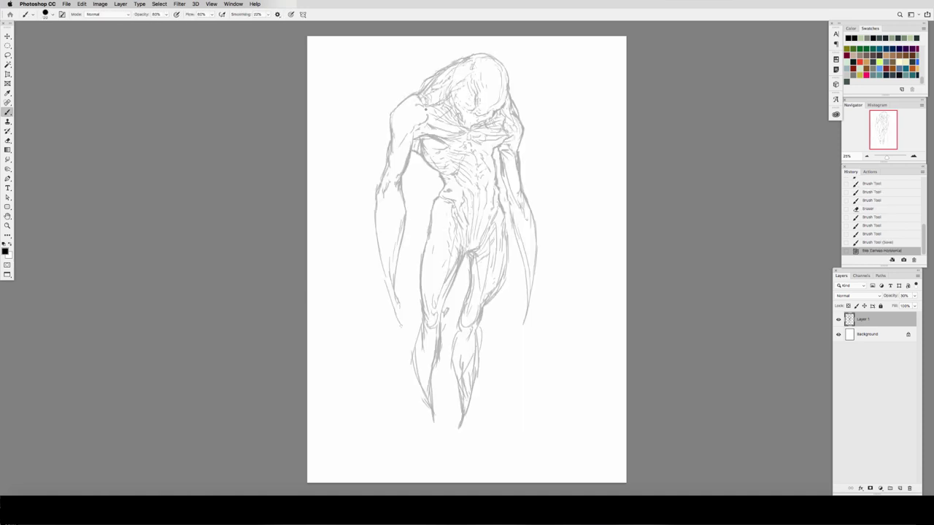
key(e)
mouse_move(418, 86)
mouse_down()
mouse_move(464, 58)
mouse_move(466, 68)
mouse_move(419, 92)
mouse_move(483, 54)
mouse_up()
key(b)
Erase rough lines along the head's side and crown, then redraw the upper face and skull lines
key(e)
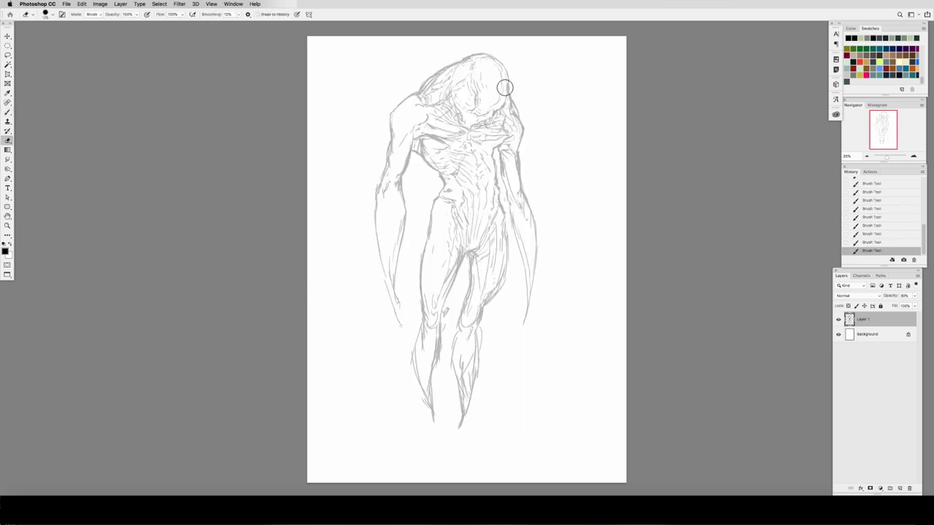
mouse_move(504, 87)
mouse_down()
mouse_move(474, 70)
mouse_move(460, 90)
mouse_move(481, 54)
mouse_up()
key(b)
mouse_move(476, 62)
mouse_down()
mouse_move(443, 73)
mouse_move(462, 69)
mouse_move(454, 81)
mouse_move(461, 71)
mouse_up()
key(e)
key(b)
key(e)
key(b)
key(e)
key(b)
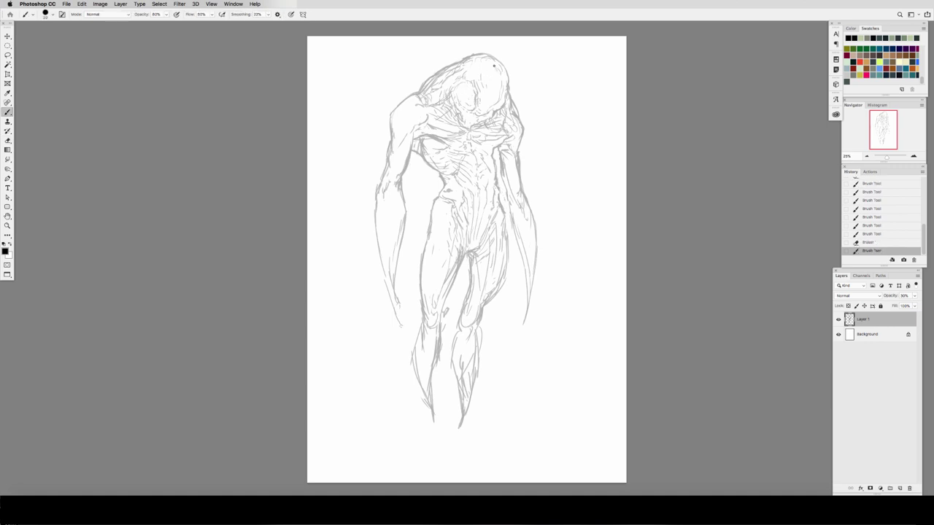
Erase the old chin line and redraw the jaw with short neck lines beneath it
key(e)
mouse_move(479, 112)
mouse_down()
mouse_move(472, 109)
mouse_move(487, 116)
mouse_up()
key(b)
drag(486, 115, 499, 111)
mouse_move(467, 113)
mouse_down()
mouse_move(476, 115)
mouse_move(466, 124)
mouse_up()
drag(463, 122, 468, 129)
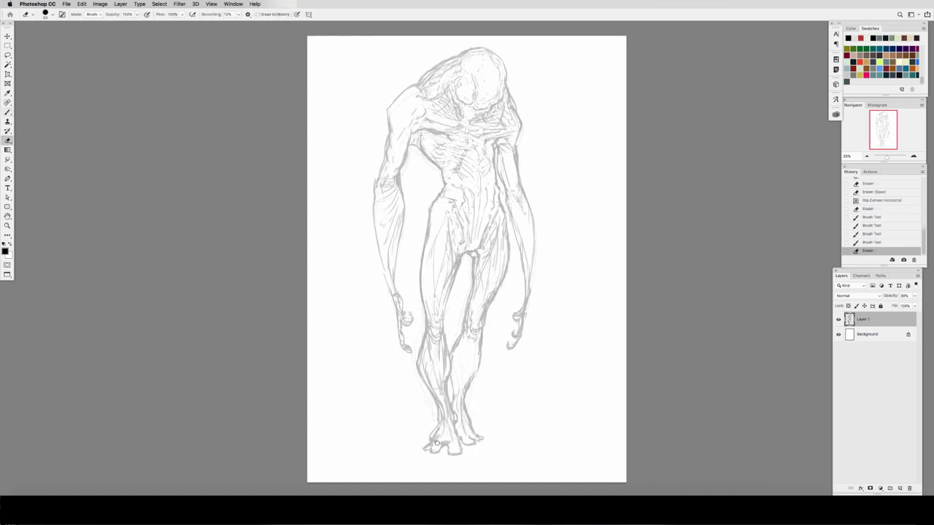
Clean up the near foot's contour and redraw the foot tendons and the far calf's outline
drag(442, 424, 430, 442)
key(b)
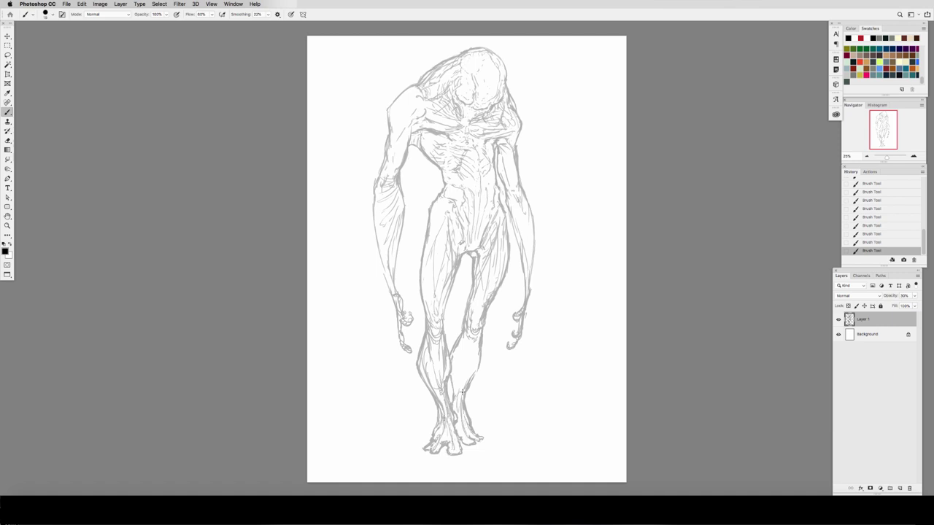
drag(477, 353, 464, 379)
Erase the near hand and rough in a new wrist, palm and thumb outline
key(e)
drag(399, 299, 404, 356)
key(b)
drag(396, 288, 394, 327)
mouse_move(383, 288)
mouse_down()
mouse_move(394, 340)
mouse_move(370, 302)
mouse_up()
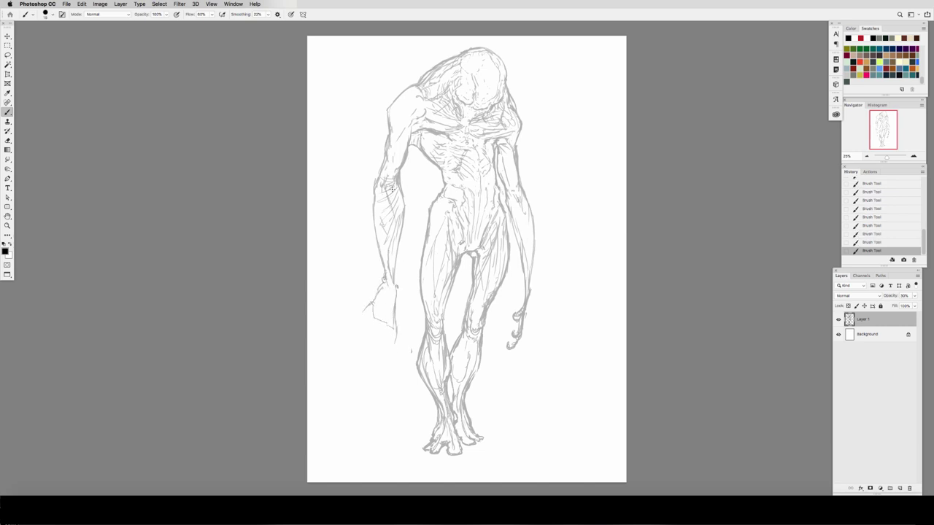
Erase the far hand and redraw it with bent, clawed fingers
key(e)
drag(514, 320, 534, 297)
key(b)
drag(533, 297, 528, 316)
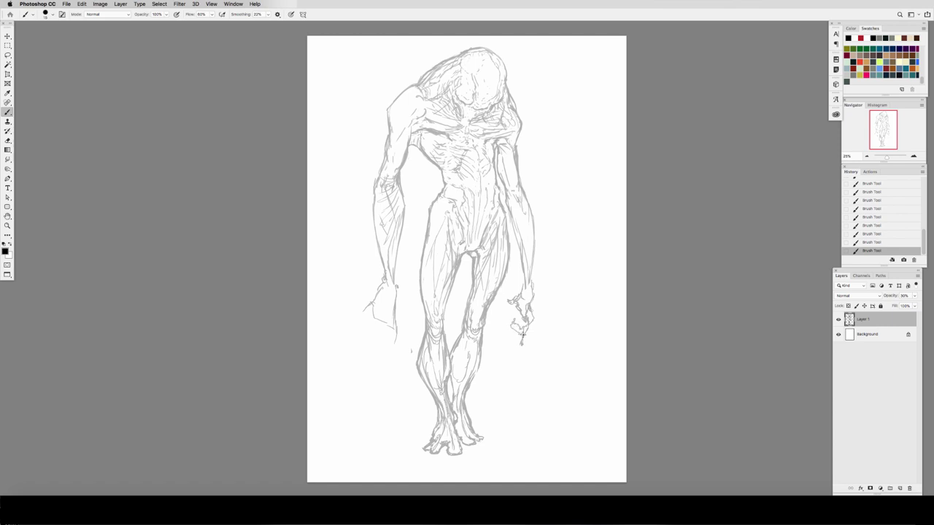
Flip the canvas horizontally, refine the far hand's thumb and wrist, and complete the near hand's spread fingers
key(ctrl+shift+h)
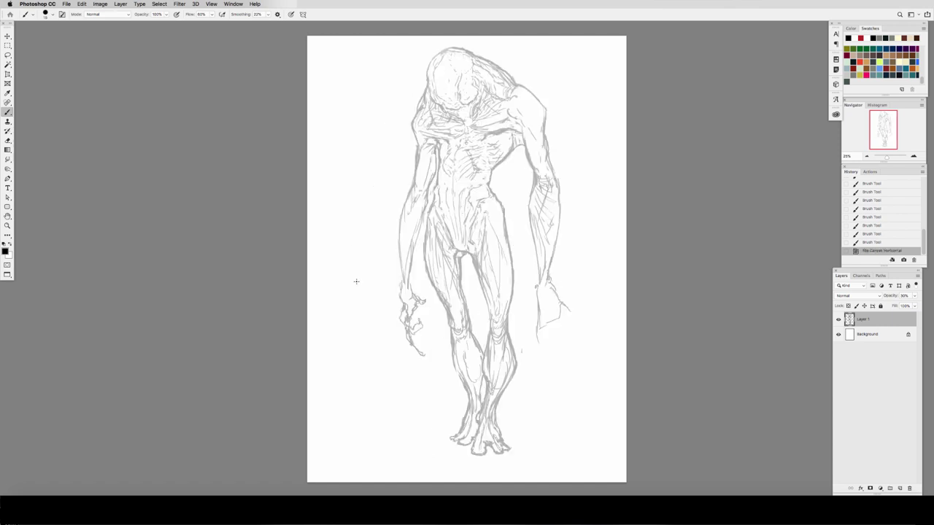
key(e)
key(b)
mouse_move(405, 288)
mouse_down()
mouse_move(403, 308)
mouse_move(426, 305)
mouse_up()
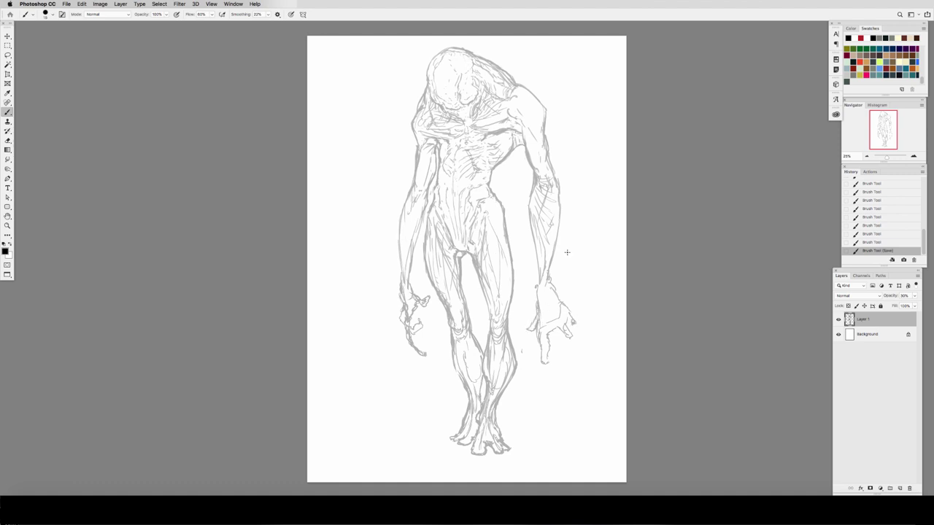
Erase the hatching inside the near forearm and save the file
key(e)
drag(543, 193, 546, 279)
key(super+s)
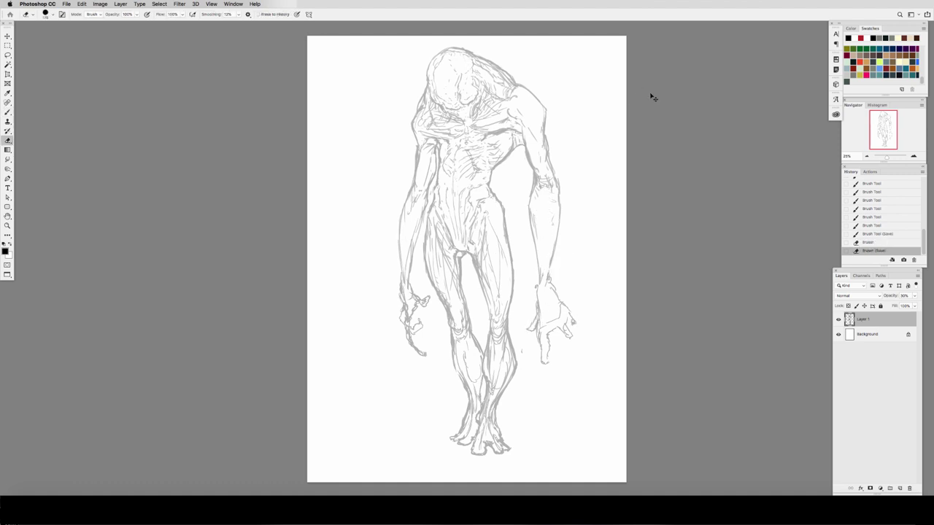
Flip the canvas horizontally, save, lasso the near forearm and hand, rotate them slightly outward, and deselect
key(super+shift+h)
key(super+s)
key(l)
mouse_move(417, 82)
mouse_down()
mouse_move(410, 292)
mouse_move(350, 115)
mouse_move(410, 81)
mouse_up()
key(super+t)
drag(367, 231, 409, 108)
drag(378, 399, 362, 409)
key(Return)
key(super+d)
Lasso the near hand and rotate it inward around the wrist with Free Transform
mouse_move(374, 274)
mouse_down()
mouse_move(385, 278)
mouse_move(396, 372)
mouse_up()
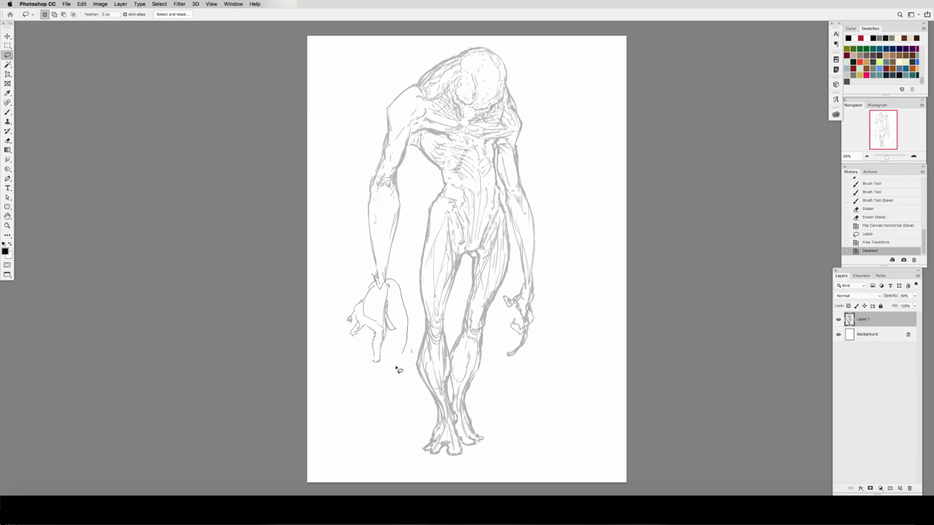
key(super+t)
drag(371, 331, 382, 279)
drag(326, 400, 366, 414)
key(Return)
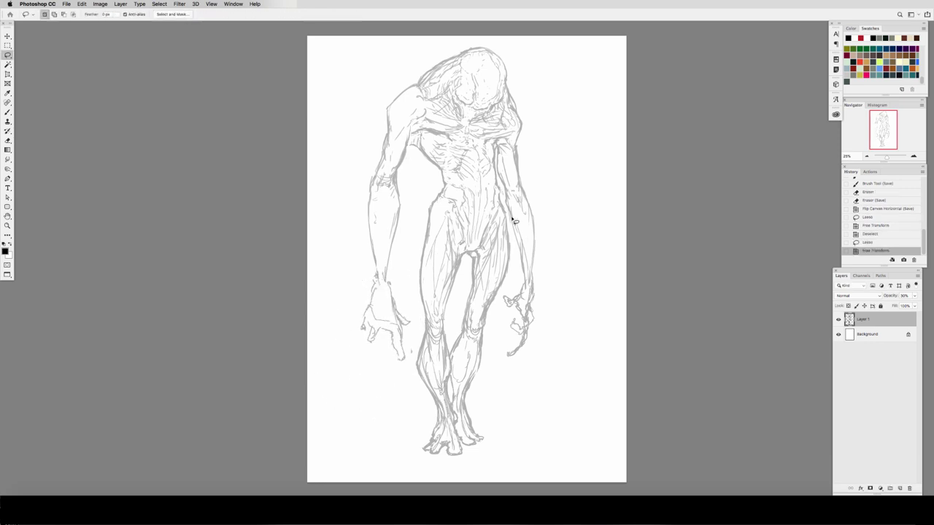
Try nudging the selected near hand upward, then undo the move
key(v)
key(Left)
key(shift+Up)
key(shift+Up)
key(shift+Up)
key(shift+Up)
key(super+z)
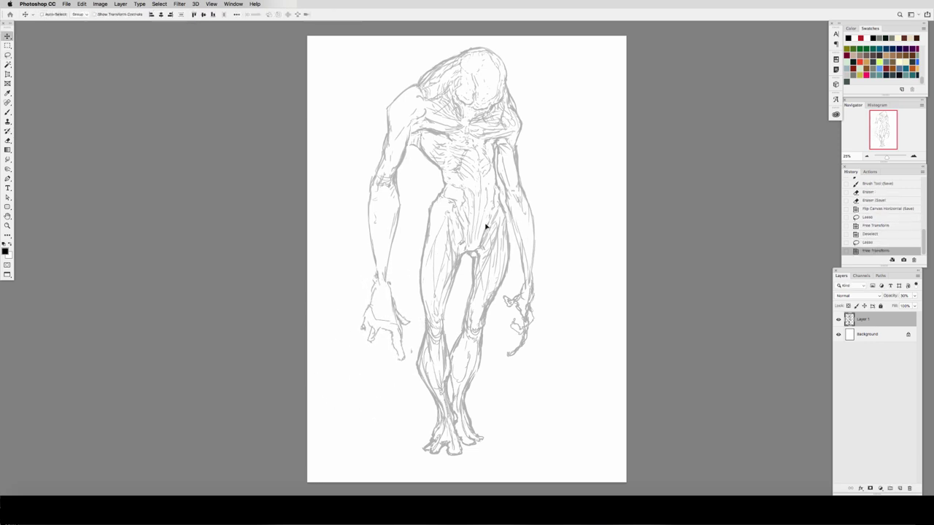
Deselect, erase the near wrist and lower forearm, and redraw the near hand with thin clawed fingers
key(super+d)
key(e)
drag(371, 321, 380, 286)
drag(378, 283, 373, 248)
mouse_move(375, 252)
mouse_down()
mouse_move(392, 307)
mouse_move(373, 330)
mouse_move(378, 322)
mouse_up()
key(b)
drag(378, 324, 388, 353)
drag(384, 326, 395, 303)
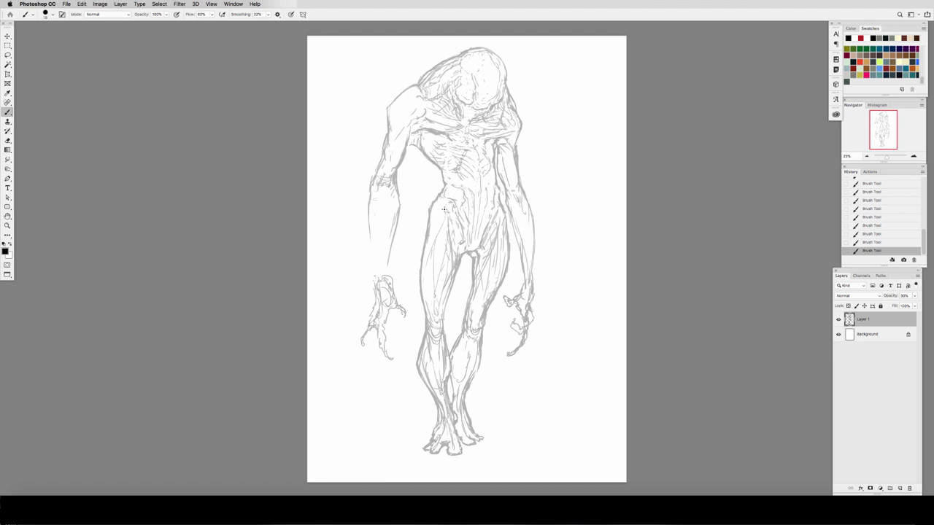
Add clawed fingers to the far hand and redraw its wrist lines over an erased patch
key(e)
key(b)
mouse_move(515, 322)
mouse_down()
mouse_move(532, 321)
mouse_move(533, 338)
mouse_up()
drag(535, 324, 535, 330)
drag(527, 276, 522, 288)
key(e)
drag(526, 289, 520, 296)
key(b)
Erase the far hand's old thumb and overlapping finger lines, and redraw the thumb side
key(e)
drag(507, 300, 520, 317)
key(b)
mouse_move(517, 314)
mouse_down()
mouse_move(527, 337)
mouse_move(526, 323)
mouse_up()
key(e)
drag(527, 321, 528, 335)
key(b)
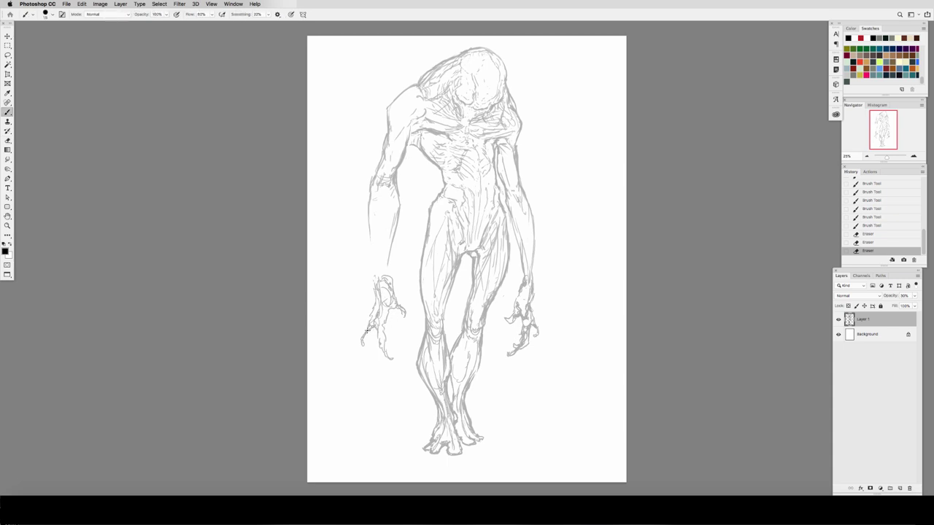
Draw an additional thin, clawed outer finger on the near hand
drag(367, 331, 363, 337)
drag(363, 336, 363, 345)
drag(363, 342, 366, 349)
drag(365, 346, 366, 354)
drag(365, 338, 365, 346)
mouse_move(363, 336)
mouse_down()
mouse_move(362, 344)
mouse_move(364, 335)
mouse_up()
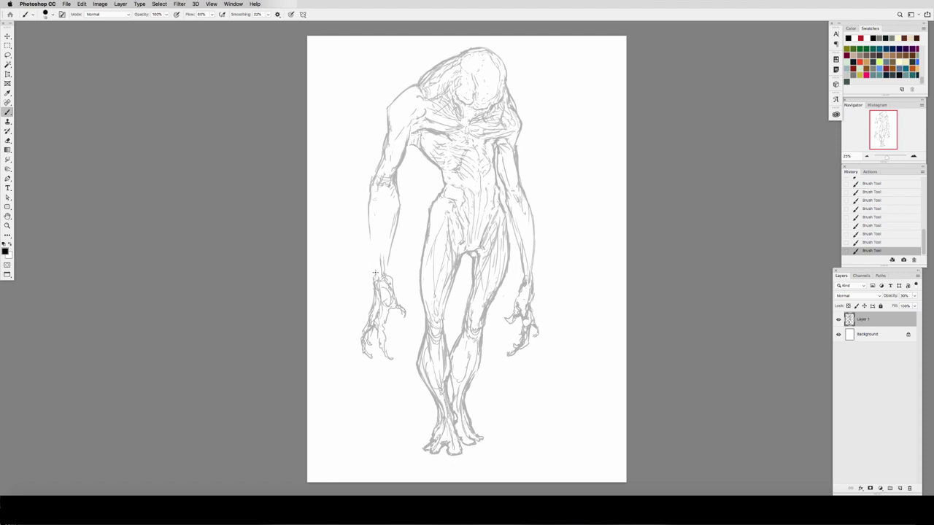
Redraw the near wrist and lower forearm contours, erasing stray lines, and save the file
drag(375, 273, 375, 282)
key(e)
drag(390, 253, 389, 270)
key(b)
drag(393, 234, 386, 264)
drag(396, 206, 387, 247)
key(super+s)
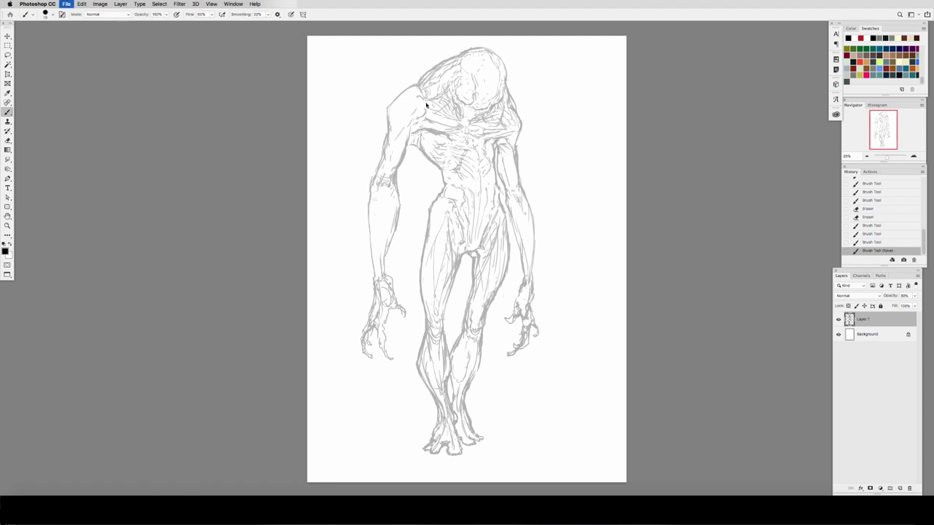
Flip the canvas horizontally, then select the near hand, rotate it slightly and switch the transform to Warp
key(super+shift+h)
key(l)
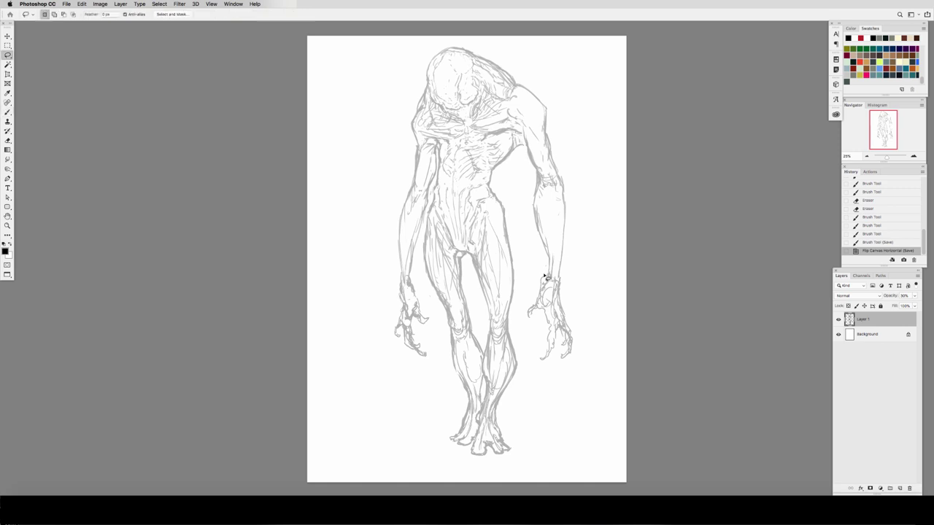
mouse_move(578, 274)
mouse_down()
mouse_move(521, 321)
mouse_move(549, 275)
mouse_up()
key(super+t)
drag(593, 403, 587, 406)
right_click(576, 296)
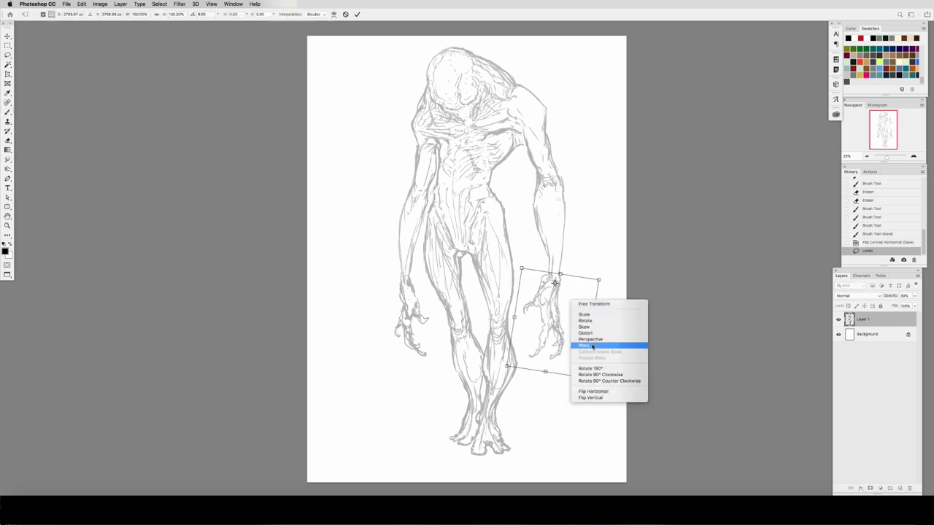
click(598, 346)
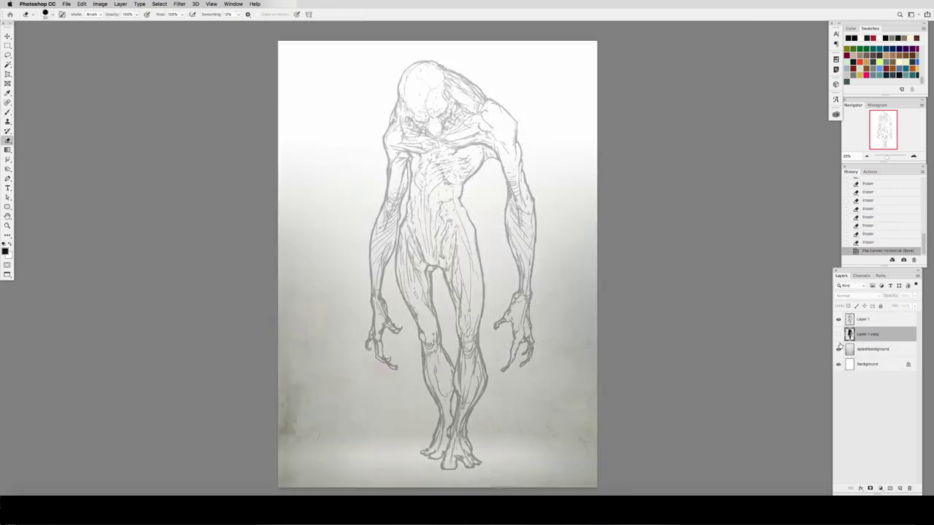
Show the dark Layer 1 copy silhouette without the line layer, and add a new layer named "value" above it
click(839, 335)
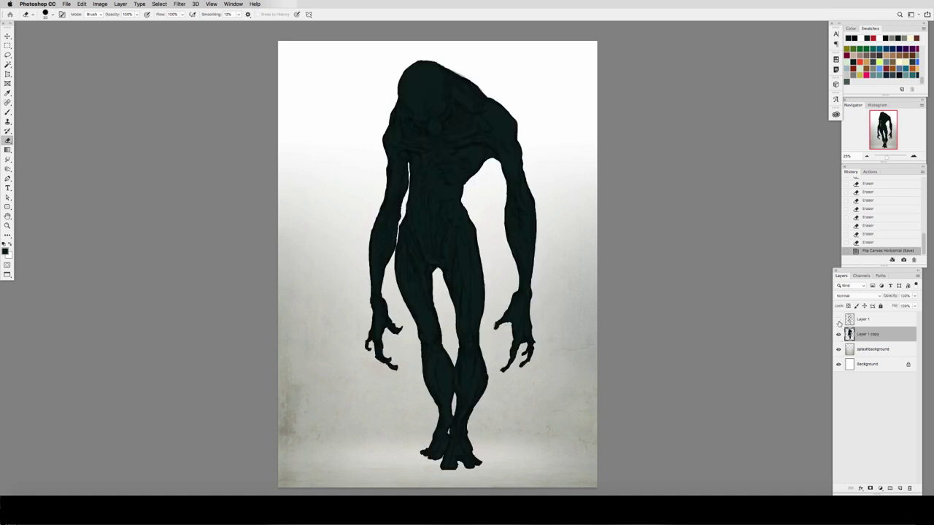
key(z)
click(463, 216)
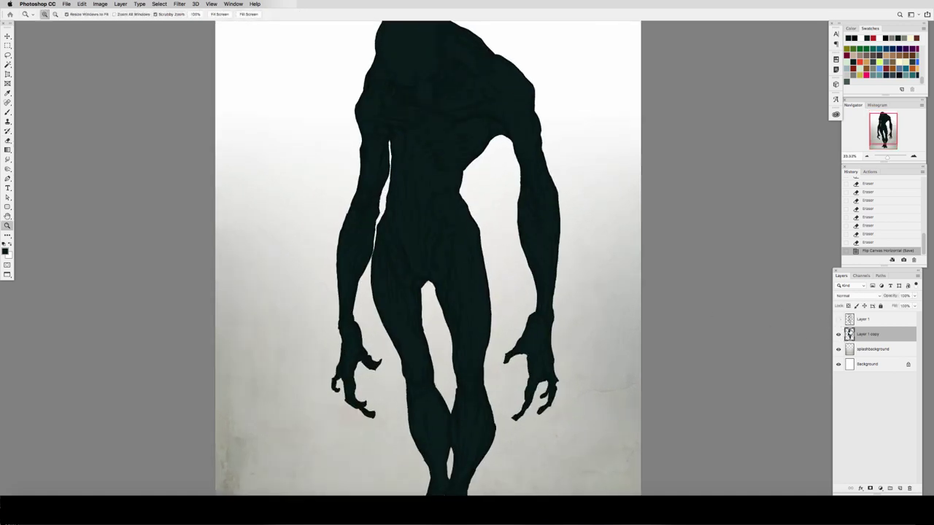
click(900, 488)
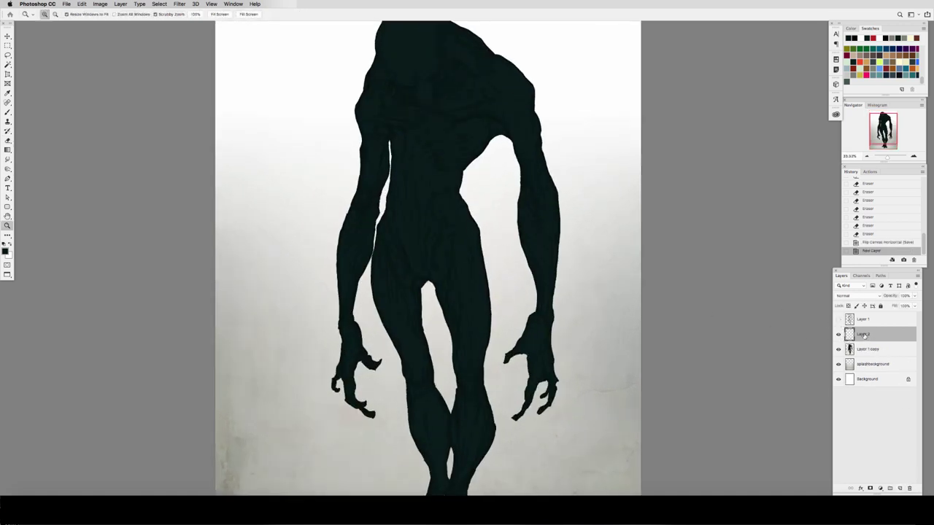
double_click(864, 335)
text(color)
key(Return)
Load the silhouette layer as a selection and choose a textured brush preset for painting the values
super+click(849, 349)
key(b)
click(52, 15)
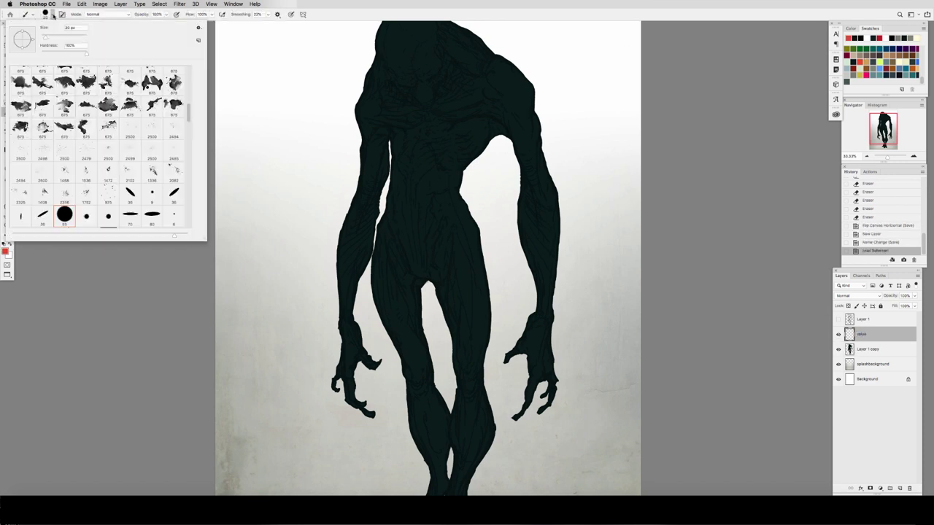
scroll(189, 122, down, 3)
drag(190, 122, 190, 127)
click(130, 174)
click(89, 272)
super+click(849, 350)
Paint soft red values on the creature's forehead and brow with an enlarged brush, and save the file
super+click(431, 113)
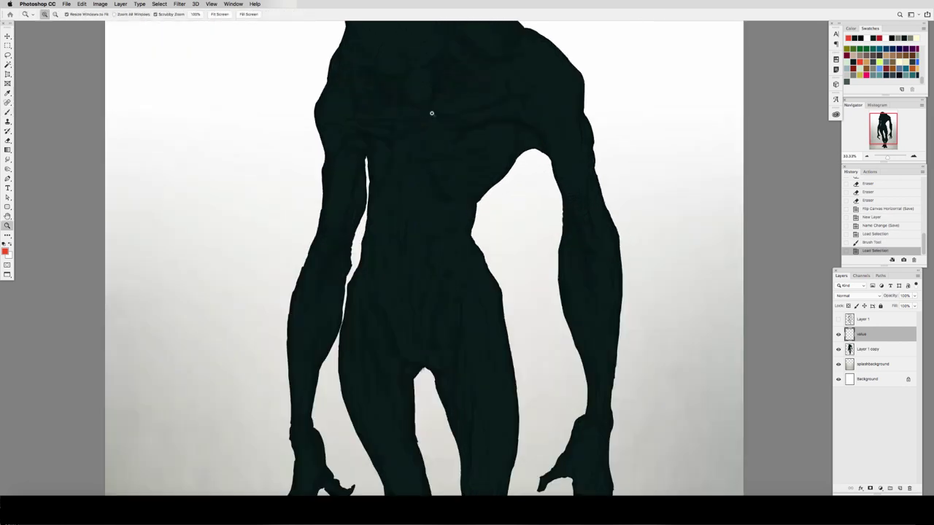
drag(431, 113, 372, 252)
key(bracketright)
key(bracketright)
key(bracketright)
drag(355, 158, 356, 165)
mouse_move(356, 162)
mouse_down()
mouse_move(363, 196)
mouse_move(325, 145)
mouse_move(348, 141)
mouse_move(334, 104)
mouse_move(352, 192)
mouse_up()
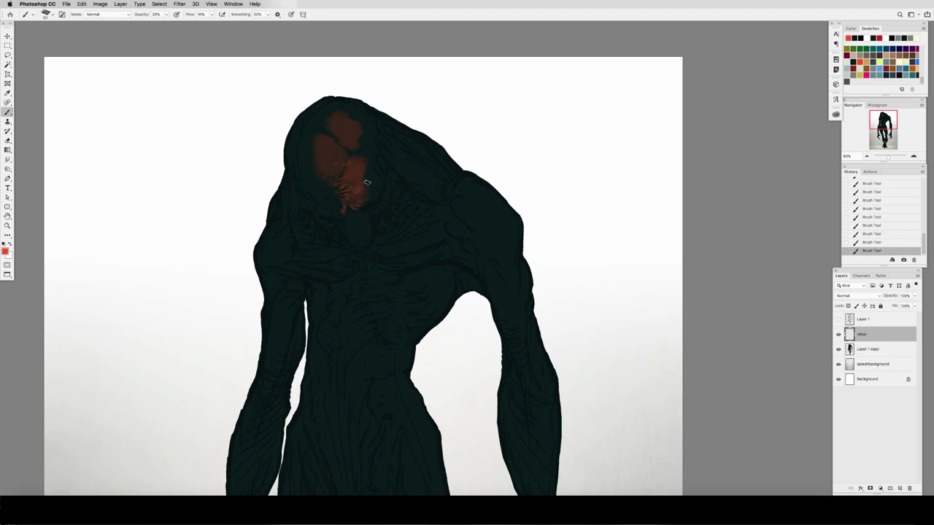
key(super+s)
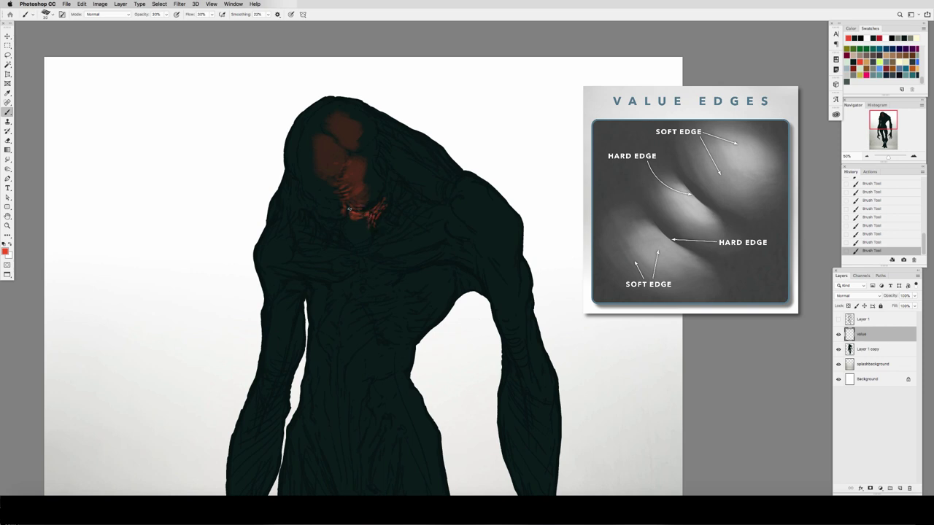
Flip the canvas horizontally and paint red values around the eyes, nose, cheeks and jaw
key(super+shift+h)
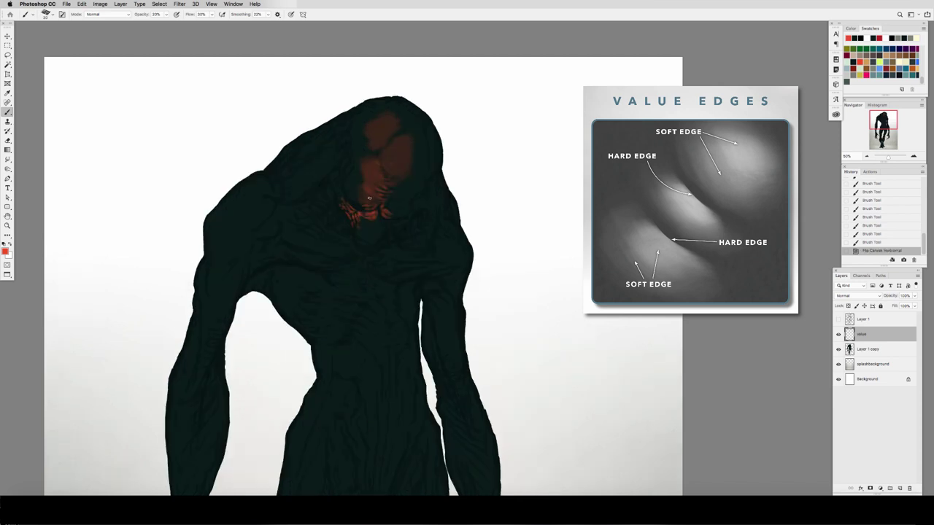
drag(370, 197, 361, 199)
drag(363, 195, 358, 201)
drag(360, 194, 357, 198)
key(1)
key(bracketright)
key(bracketright)
mouse_move(366, 192)
mouse_down()
mouse_move(360, 198)
mouse_move(354, 182)
mouse_move(397, 200)
mouse_move(363, 230)
mouse_up()
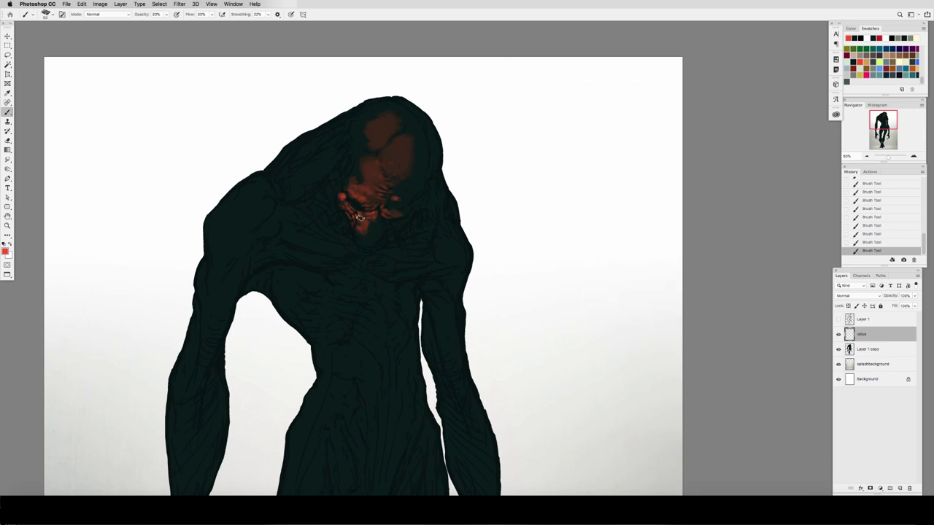
key(])
mouse_move(361, 170)
mouse_down()
mouse_move(373, 167)
mouse_move(370, 197)
mouse_up()
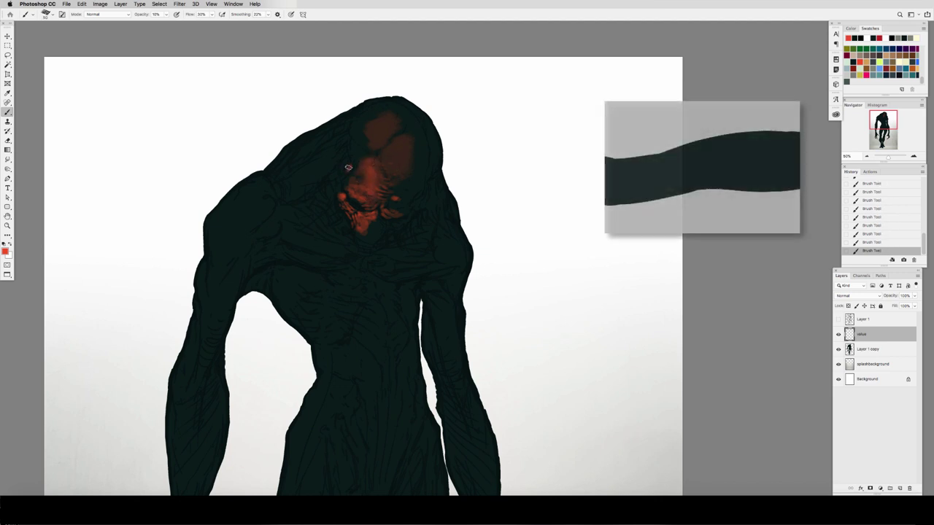
Paint red values along the neck, back of the head and upper chest, keeping within the silhouette selection
mouse_move(286, 184)
mouse_down()
mouse_move(316, 167)
mouse_move(340, 187)
mouse_up()
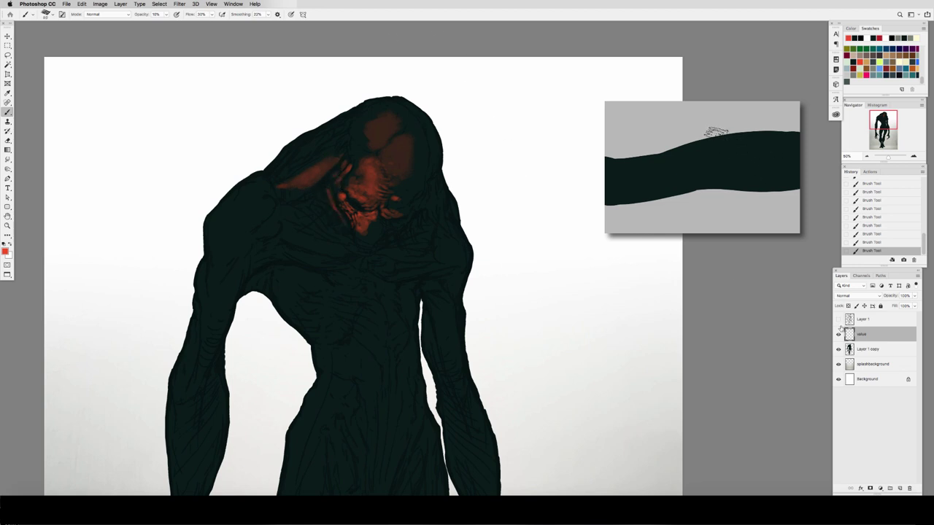
super+click(847, 350)
key(bracketleft)
key(bracketleft)
key(bracketleft)
key(bracketleft)
mouse_move(367, 159)
mouse_down()
mouse_move(361, 167)
mouse_move(363, 149)
mouse_move(380, 159)
mouse_move(386, 151)
mouse_move(391, 174)
mouse_move(384, 142)
mouse_move(372, 142)
mouse_move(381, 104)
mouse_move(406, 165)
mouse_move(325, 182)
mouse_up()
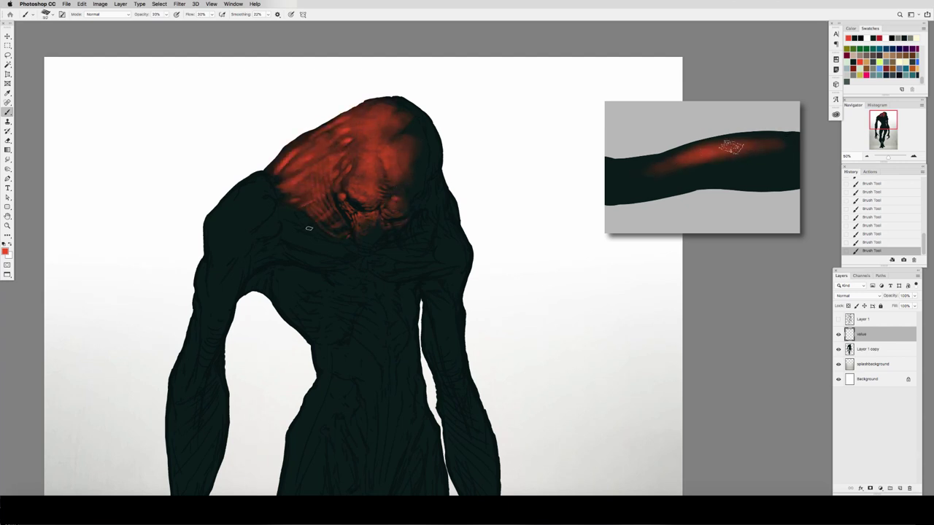
mouse_move(287, 228)
mouse_down()
mouse_move(280, 235)
mouse_move(295, 229)
mouse_move(321, 242)
mouse_move(289, 208)
mouse_move(277, 209)
mouse_move(323, 242)
mouse_move(302, 243)
mouse_move(309, 252)
mouse_move(328, 259)
mouse_move(290, 216)
mouse_up()
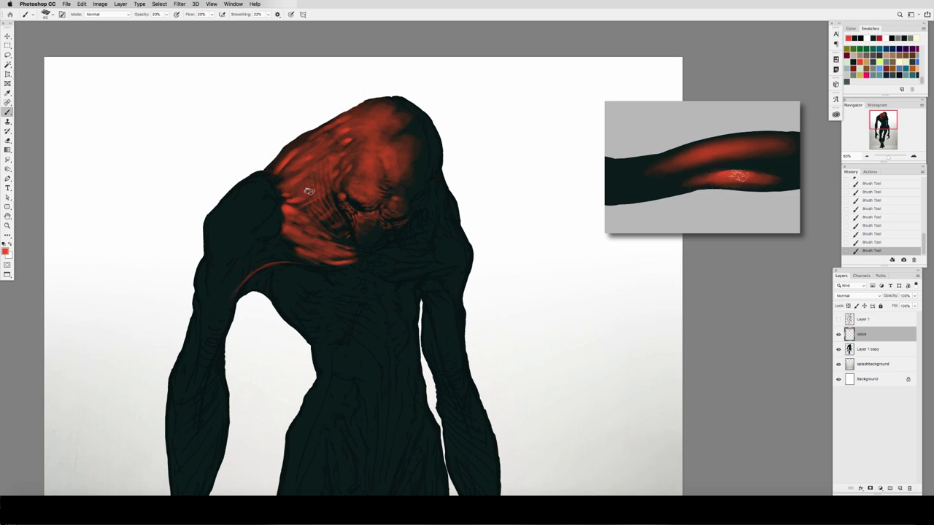
mouse_move(309, 191)
mouse_down()
mouse_move(292, 195)
mouse_move(302, 182)
mouse_move(317, 237)
mouse_up()
Glaze the skull with a larger brush at 10% opacity and paint red values across the collarbones
key(bracketright)
key(bracketright)
key(bracketright)
key(bracketright)
key(bracketright)
key(bracketright)
key(bracketright)
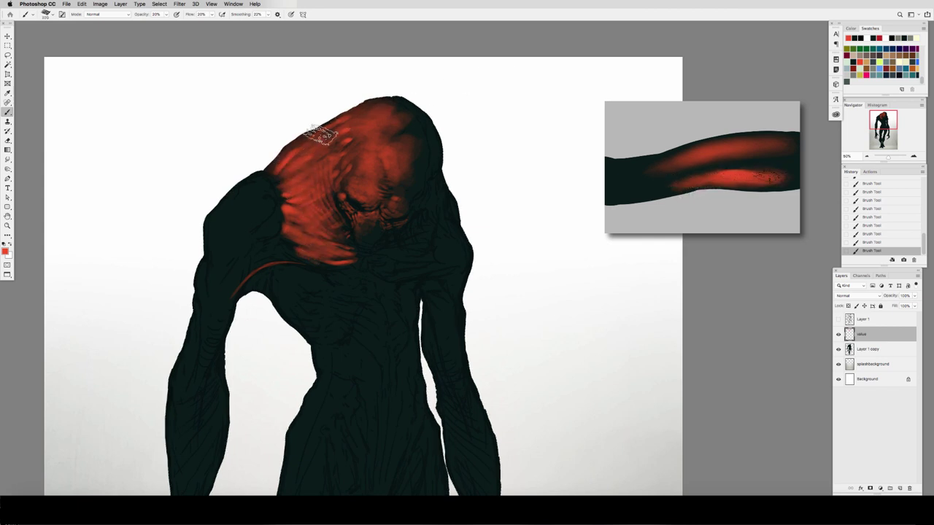
key(bracketleft)
key(1)
mouse_move(381, 125)
mouse_down()
mouse_move(406, 146)
mouse_move(411, 116)
mouse_move(410, 178)
mouse_move(418, 150)
mouse_move(385, 123)
mouse_move(389, 184)
mouse_move(387, 129)
mouse_up()
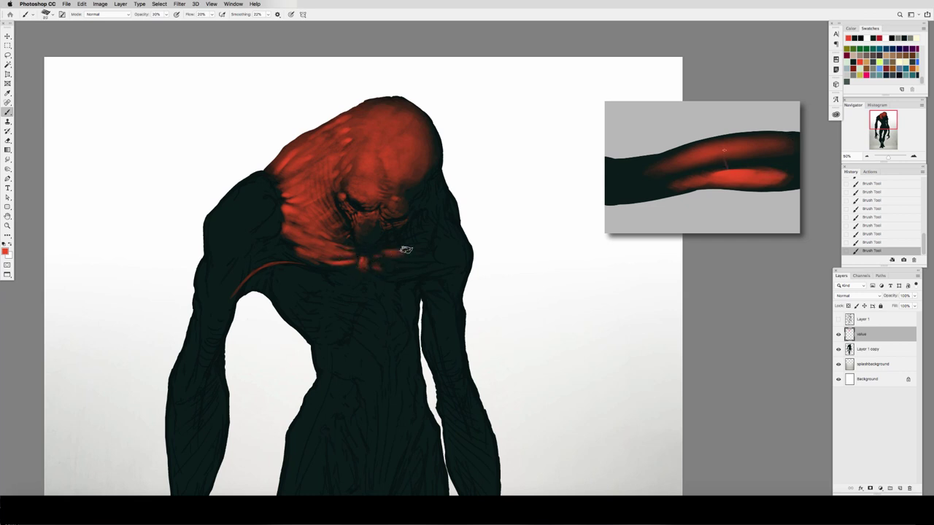
mouse_move(406, 249)
mouse_down()
mouse_move(384, 266)
mouse_move(425, 268)
mouse_move(371, 265)
mouse_up()
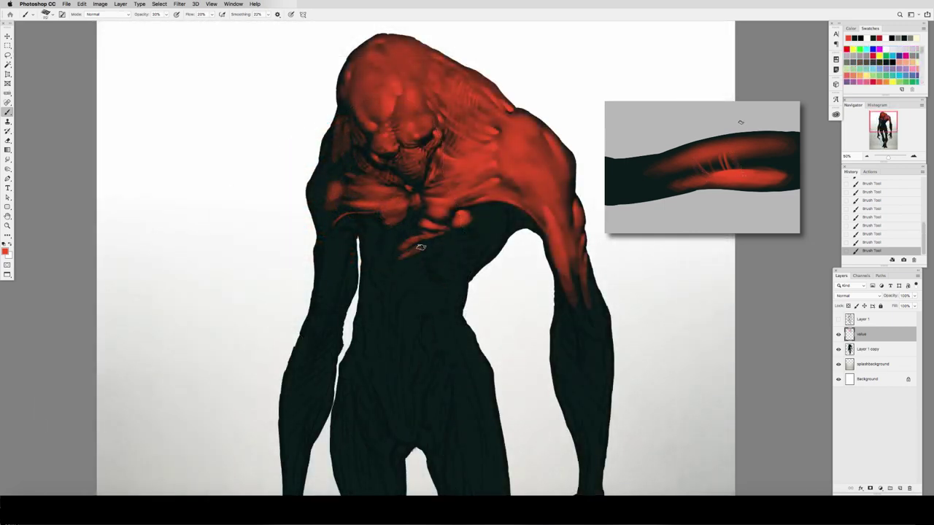
Paint red strokes for the rib forms down both sides of the rib cage, and save the file
mouse_move(421, 248)
mouse_down()
mouse_move(398, 268)
mouse_move(429, 263)
mouse_move(425, 287)
mouse_move(440, 284)
mouse_up()
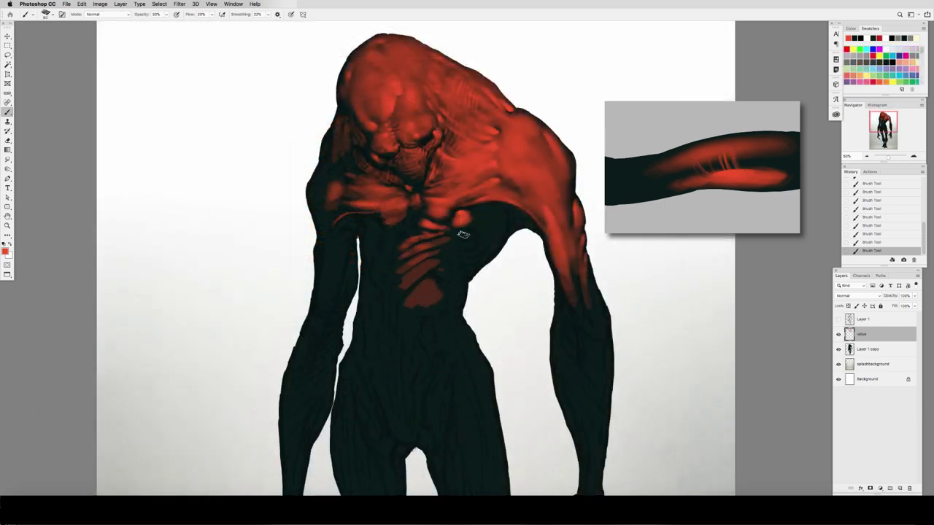
mouse_move(460, 234)
mouse_down()
mouse_move(467, 248)
mouse_move(431, 252)
mouse_up()
mouse_move(434, 281)
mouse_down()
mouse_move(442, 289)
mouse_move(412, 314)
mouse_move(453, 284)
mouse_up()
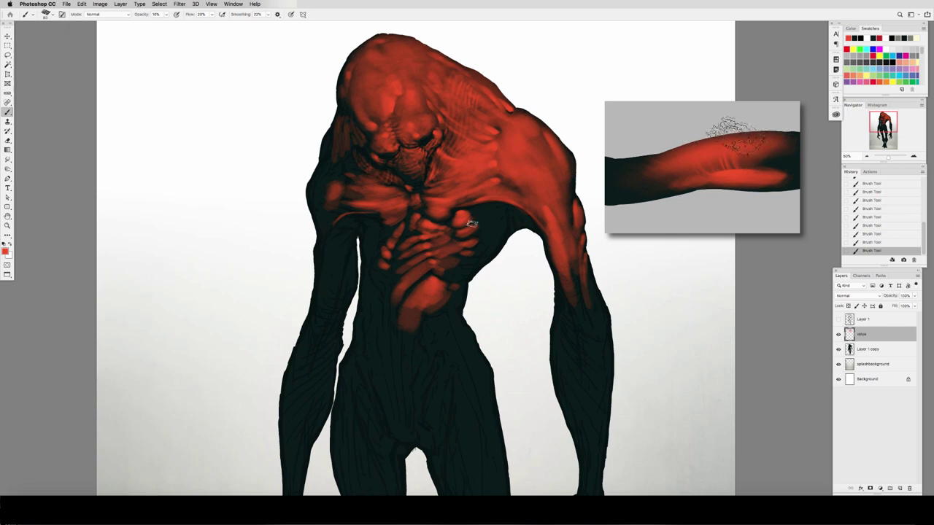
key(e)
key(b)
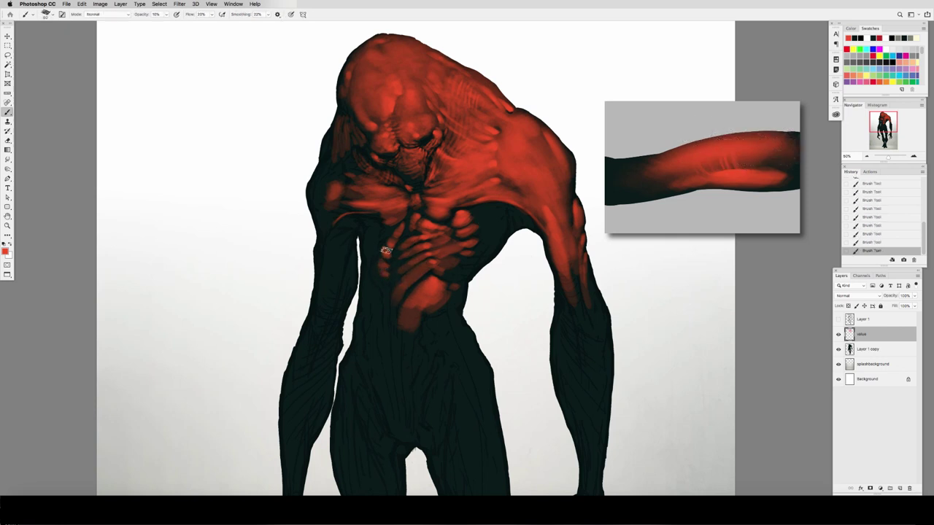
key(e)
key(b)
mouse_move(384, 278)
mouse_down()
mouse_move(384, 268)
mouse_move(387, 295)
mouse_up()
key(super+s)
Erase softly between the central ribs, then repaint the ribs and side of the rib cage at 20% opacity
key(e)
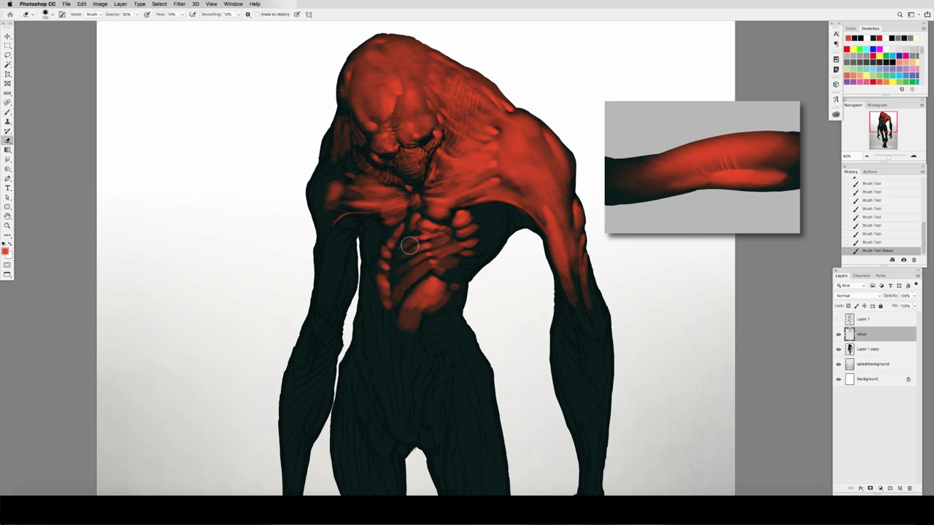
drag(419, 237, 402, 250)
drag(415, 274, 428, 259)
key(b)
key(2)
key([)
mouse_move(433, 259)
mouse_down()
mouse_move(427, 263)
mouse_move(424, 253)
mouse_up()
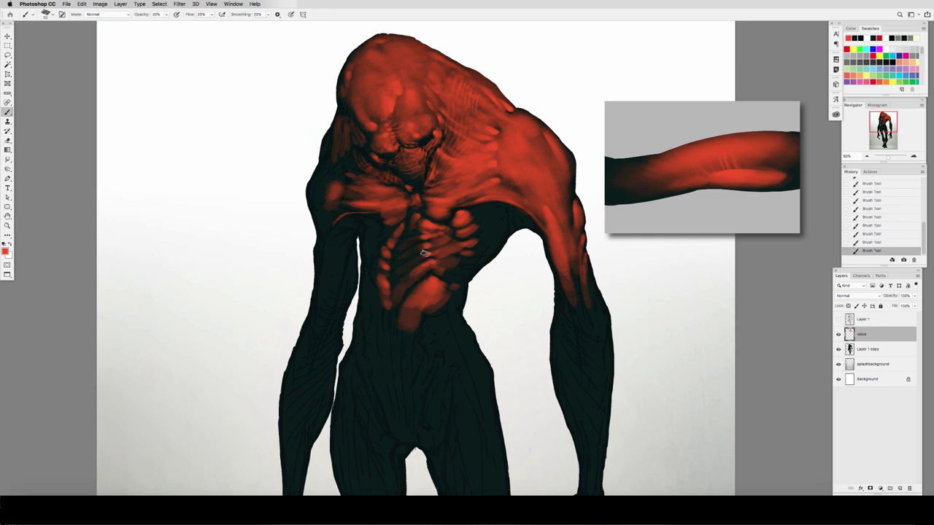
mouse_move(467, 226)
mouse_down()
mouse_move(448, 267)
mouse_move(461, 269)
mouse_up()
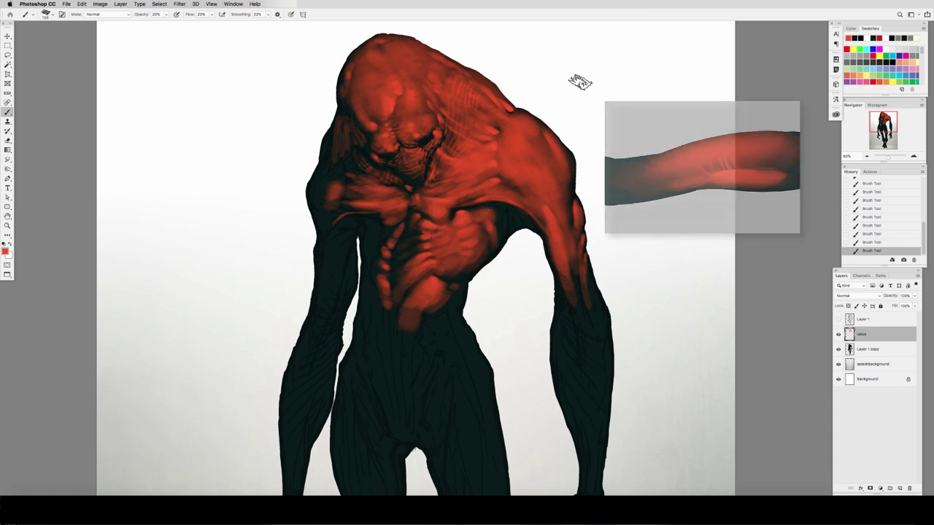
Refine the ribs near the sternum with a smaller brush, softening the shading between them with the eraser
key(bracketleft)
key(bracketleft)
key(bracketleft)
key(bracketleft)
key(bracketleft)
mouse_move(419, 222)
mouse_down()
mouse_move(410, 213)
mouse_move(404, 265)
mouse_move(429, 251)
mouse_up()
key(e)
drag(429, 251, 424, 257)
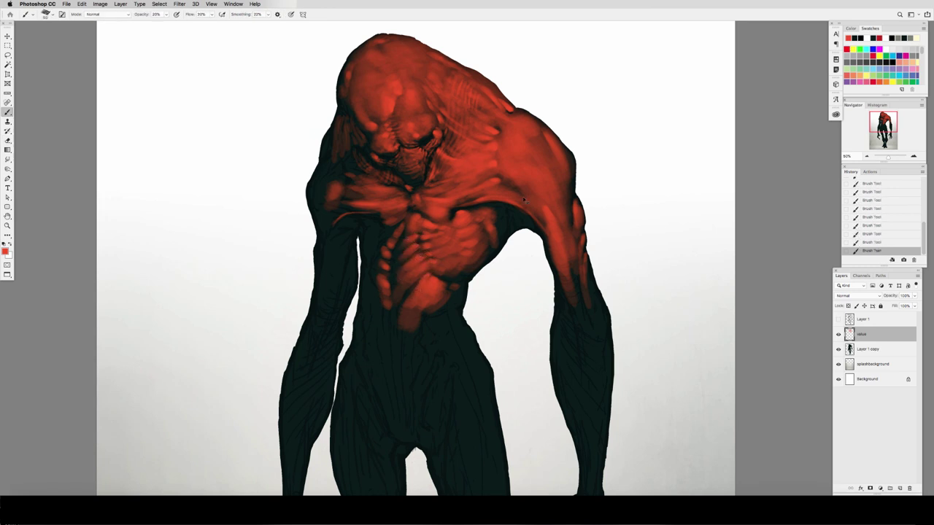
Paint red values over the upper abdomen and waist below the ribs, and save the file
mouse_move(416, 277)
mouse_down()
mouse_move(417, 323)
mouse_move(453, 306)
mouse_move(426, 340)
mouse_up()
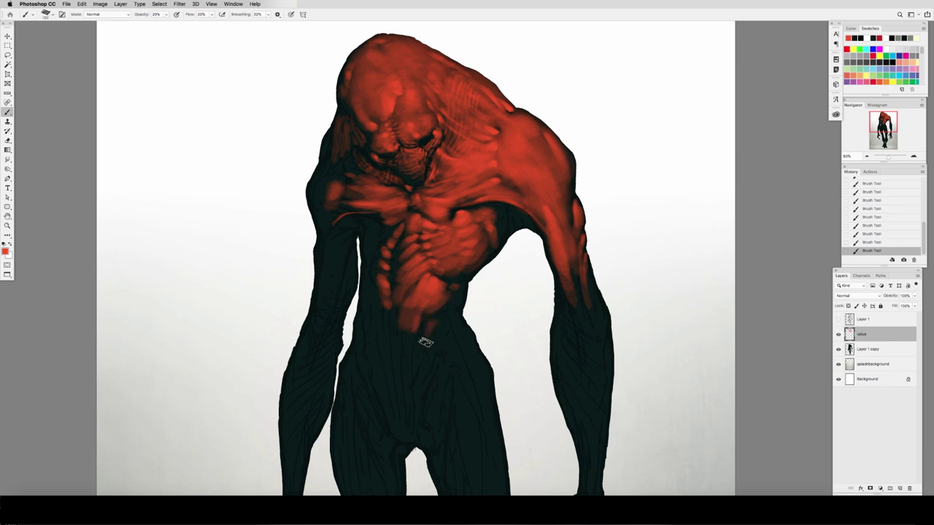
drag(452, 286, 457, 303)
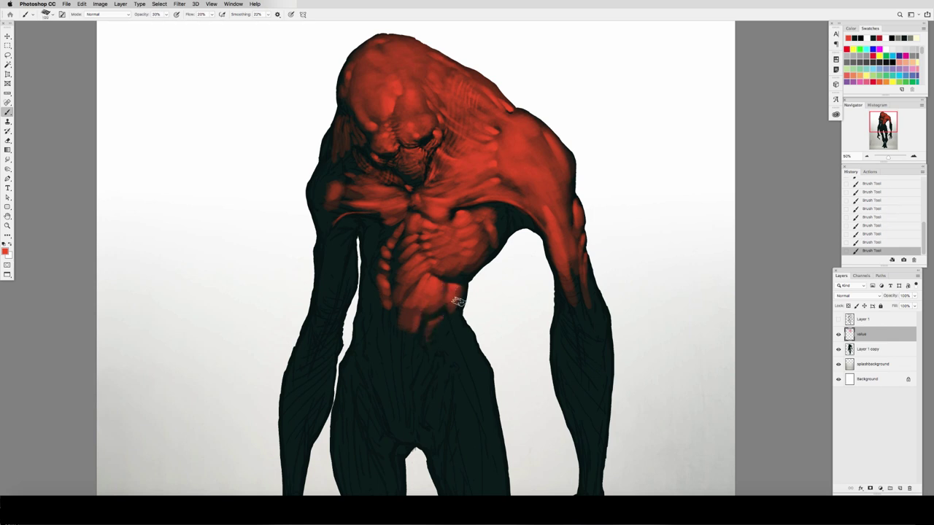
key(super+s)
Flip the canvas horizontally, save, and paint short red strokes on the side ribs below the near armpit
key(super+shift+h)
key(super+s)
drag(382, 202, 377, 186)
key(bracketleft)
key(bracketleft)
key(bracketleft)
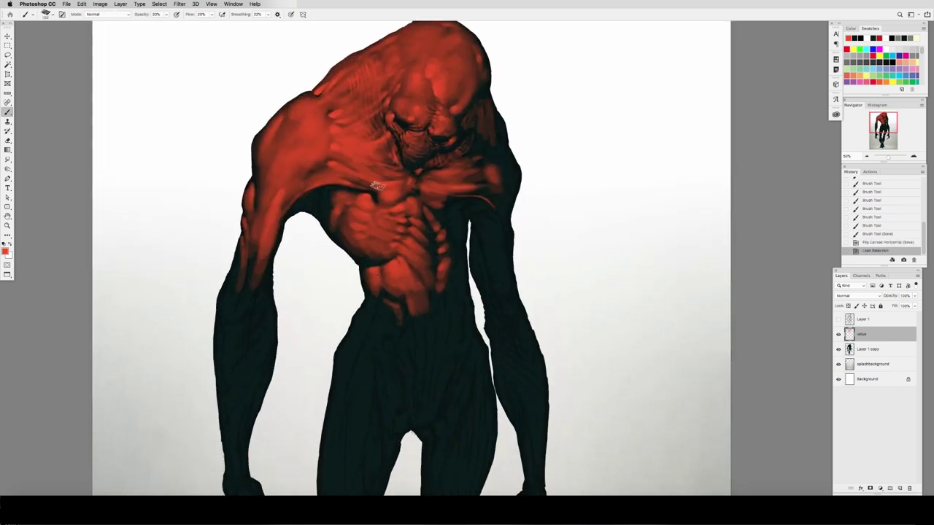
drag(335, 230, 340, 235)
drag(328, 220, 338, 238)
drag(328, 204, 334, 221)
drag(336, 199, 326, 220)
drag(318, 210, 328, 222)
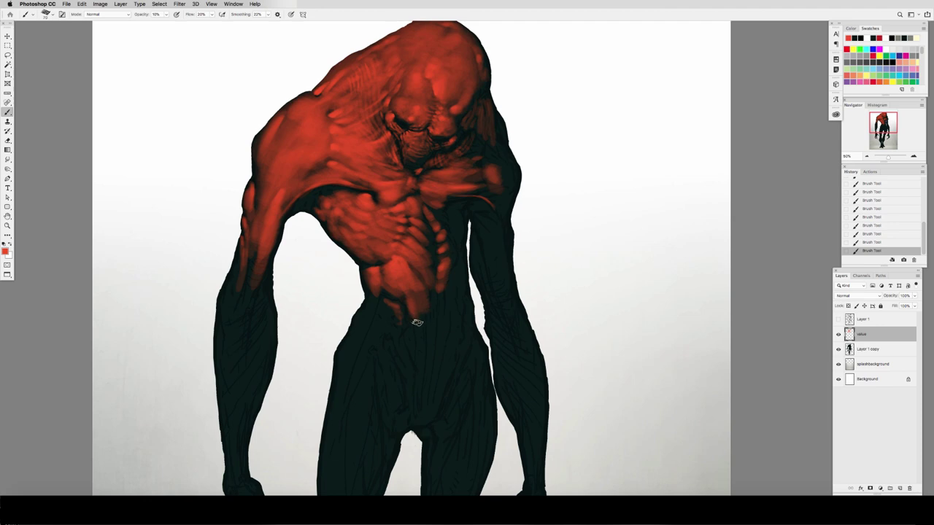
Extend the red values over the near hip and down the abdominal muscles to the groin, using a smaller brush for the center
mouse_move(417, 322)
mouse_down()
mouse_move(422, 351)
mouse_move(419, 278)
mouse_move(428, 360)
mouse_move(432, 292)
mouse_move(432, 353)
mouse_up()
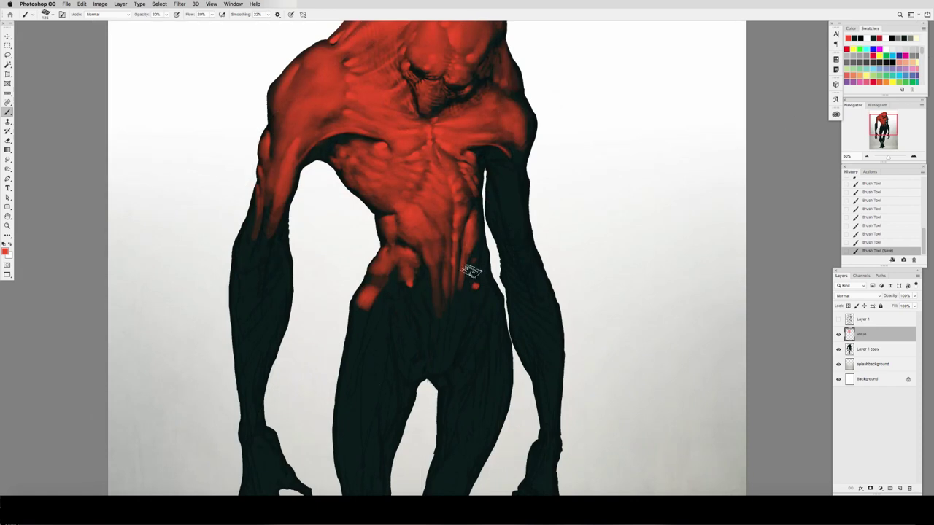
mouse_move(360, 319)
mouse_down()
mouse_move(367, 292)
mouse_move(392, 279)
mouse_move(395, 240)
mouse_move(428, 270)
mouse_move(407, 240)
mouse_up()
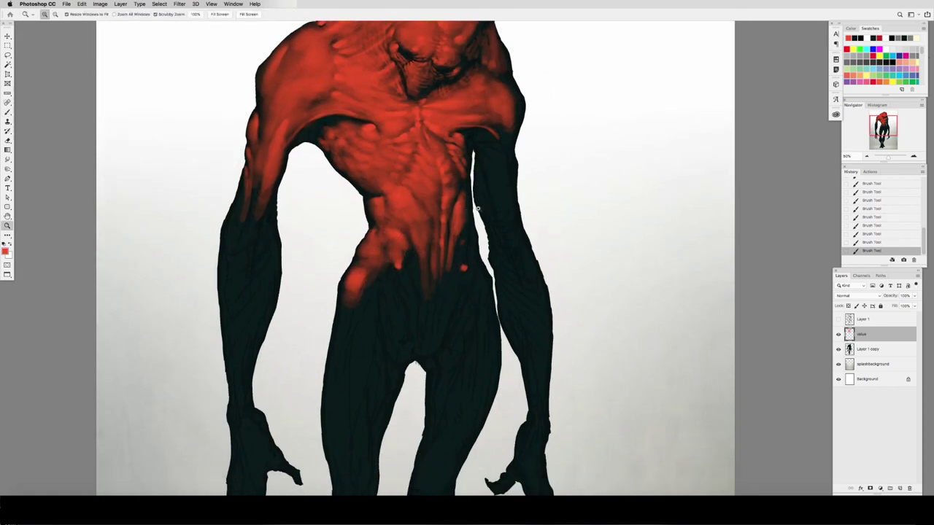
key([)
key([)
key([)
key([)
key([)
mouse_move(426, 321)
mouse_down()
mouse_move(427, 251)
mouse_move(439, 300)
mouse_move(425, 253)
mouse_up()
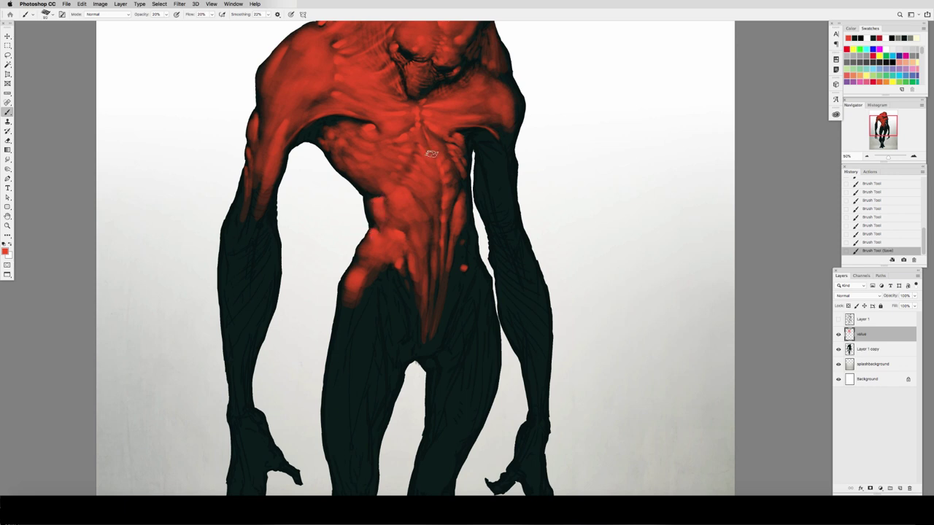
Flip the canvas horizontally and paint red values at the groin and the top of the near thigh with an enlarged brush
key(super+shift+f)
drag(425, 276, 415, 319)
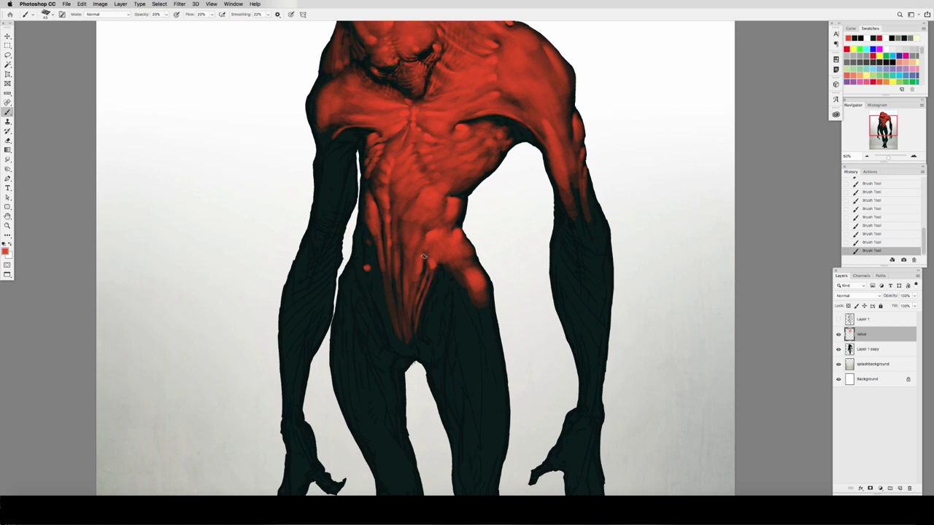
key(bracketright)
key(bracketright)
drag(437, 285, 427, 324)
key(bracketright)
mouse_move(459, 292)
mouse_down()
mouse_move(442, 266)
mouse_move(437, 309)
mouse_up()
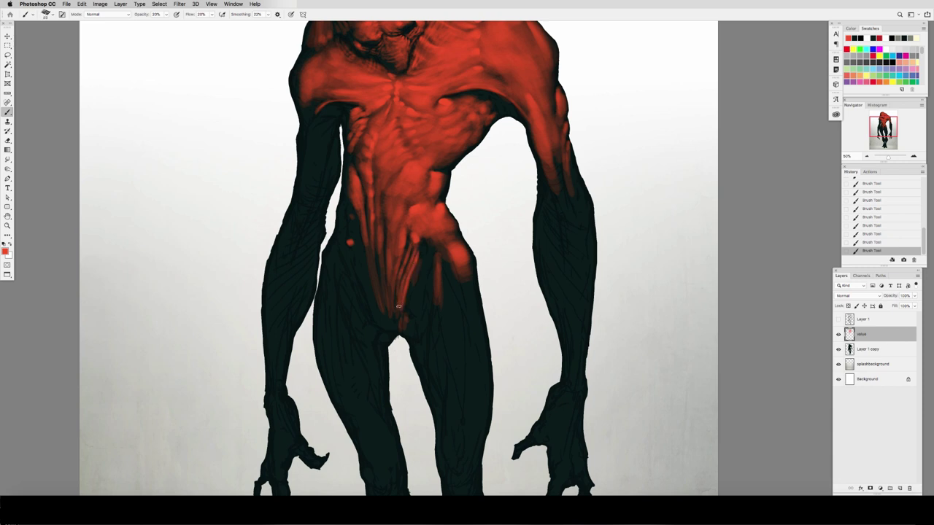
Paint red values over the far hip and up the far side of the abdomen
mouse_move(402, 239)
mouse_down()
mouse_move(393, 309)
mouse_move(373, 216)
mouse_move(372, 277)
mouse_move(371, 223)
mouse_move(374, 252)
mouse_move(362, 253)
mouse_move(375, 297)
mouse_move(352, 241)
mouse_up()
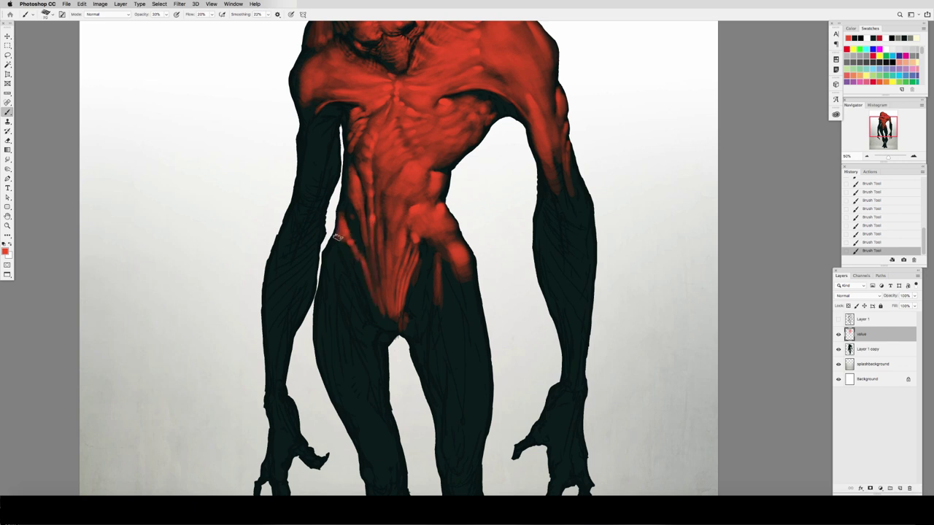
mouse_move(352, 209)
mouse_down()
mouse_move(361, 241)
mouse_move(344, 191)
mouse_move(348, 114)
mouse_up()
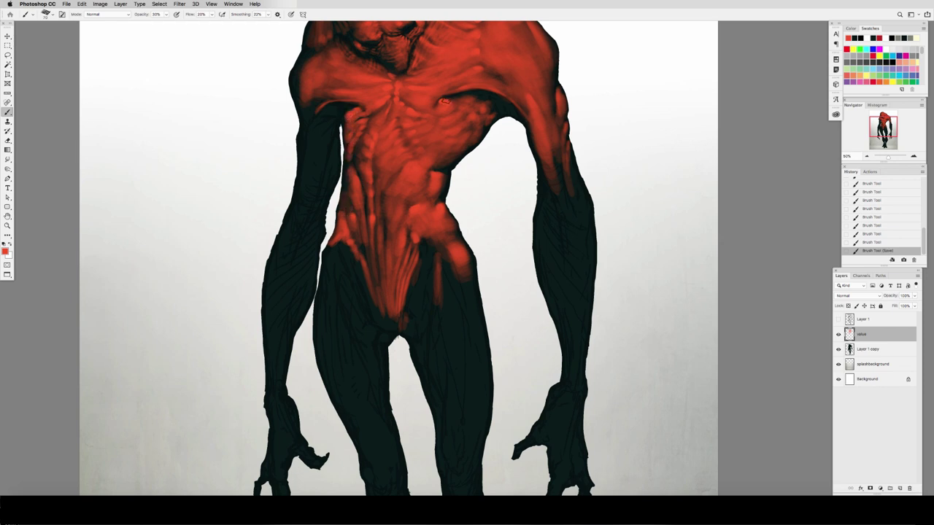
mouse_move(412, 167)
mouse_down()
mouse_move(387, 207)
mouse_move(382, 134)
mouse_up()
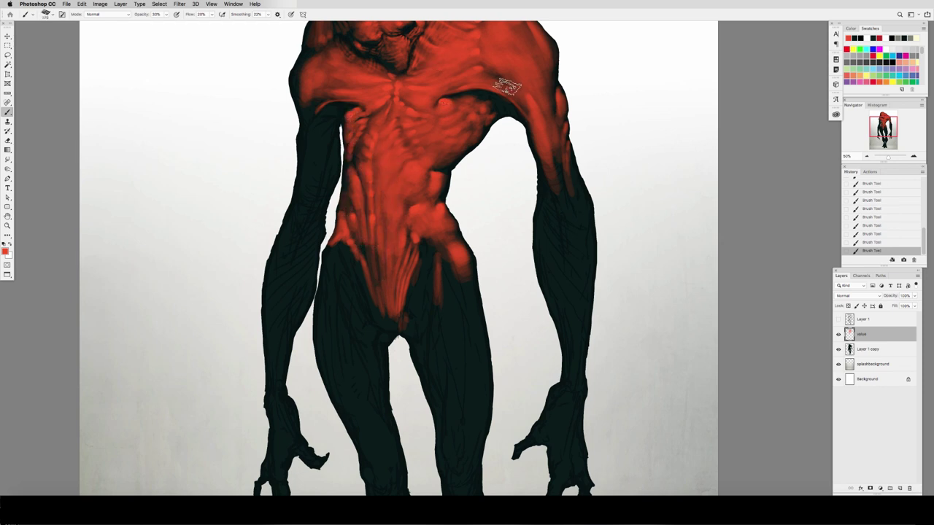
Soften the shading of the abdominal muscles by alternating the Eraser with light red brush strokes
key(e)
drag(431, 166, 443, 150)
mouse_move(391, 118)
mouse_down()
mouse_move(368, 174)
mouse_move(392, 171)
mouse_up()
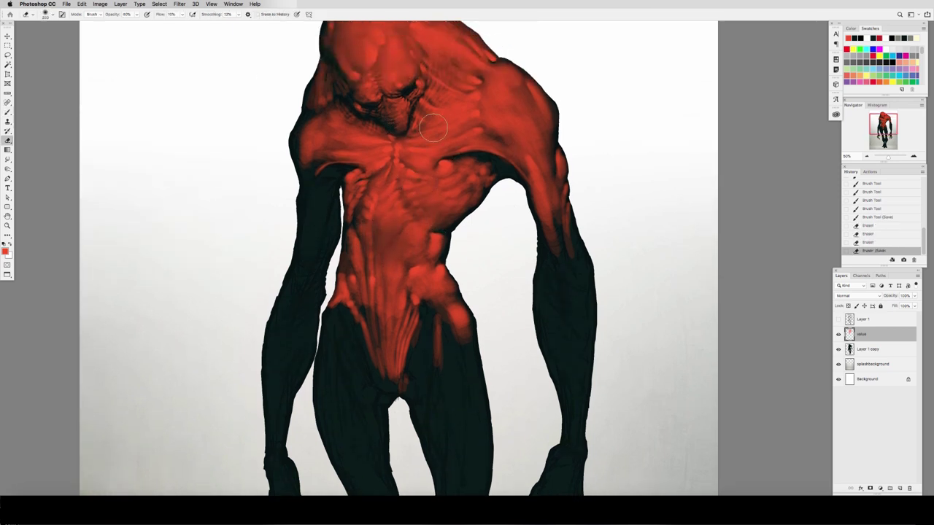
key(b)
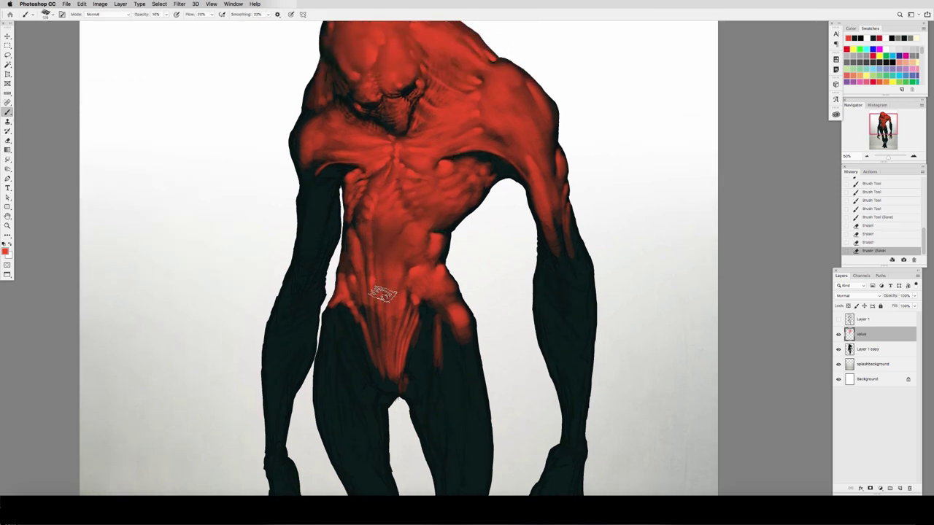
drag(369, 307, 358, 278)
key(e)
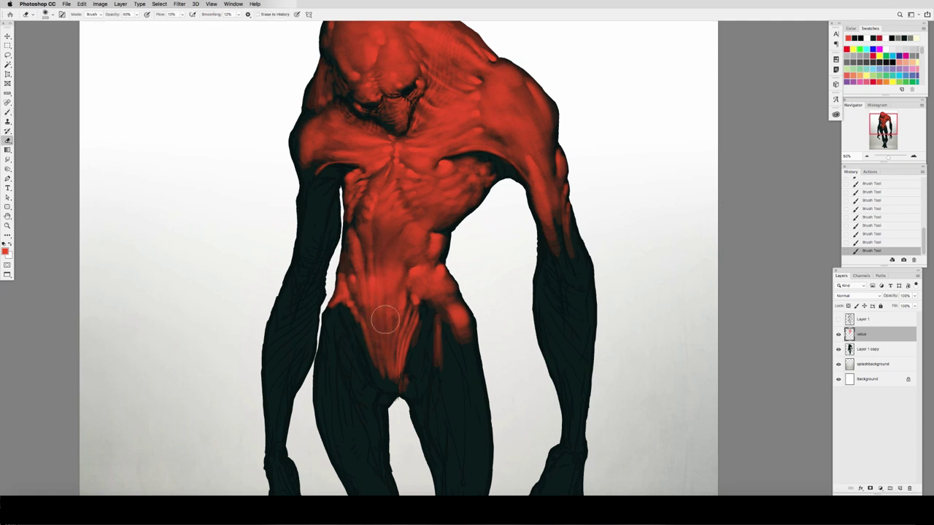
drag(376, 310, 371, 332)
Flip the canvas horizontally and touch up the red values around the near hip and waist
key(super+shift+h)
drag(500, 271, 549, 272)
key(b)
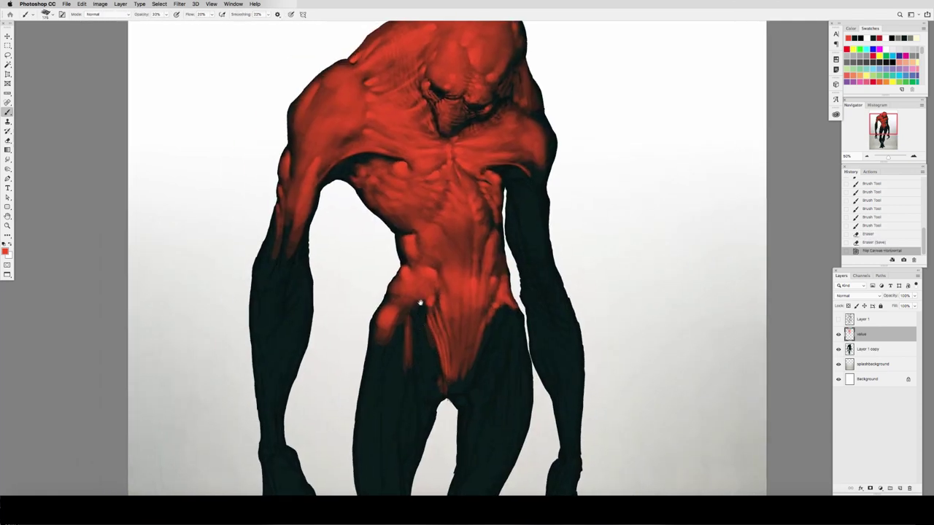
drag(419, 302, 409, 311)
drag(401, 348, 389, 289)
drag(384, 185, 390, 203)
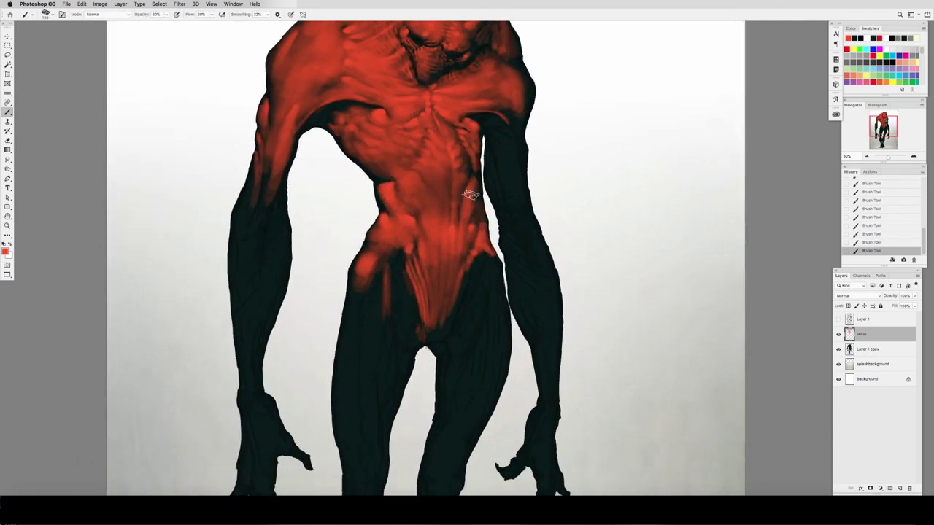
Load the silhouette layer (Layer 1 copy) as a selection and refine the far side of the waist with the Eraser and Brush
key(e)
drag(474, 191, 470, 161)
key(b)
key(1)
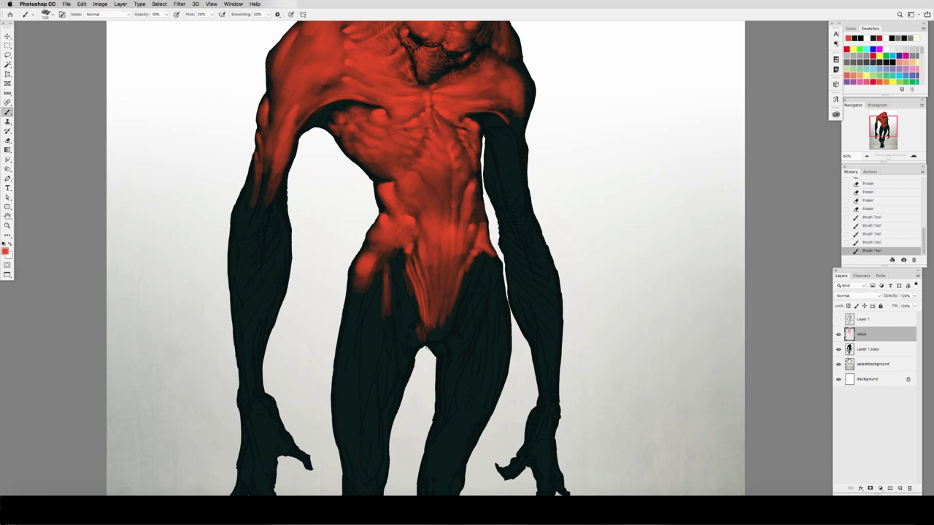
super+click(850, 350)
key(3)
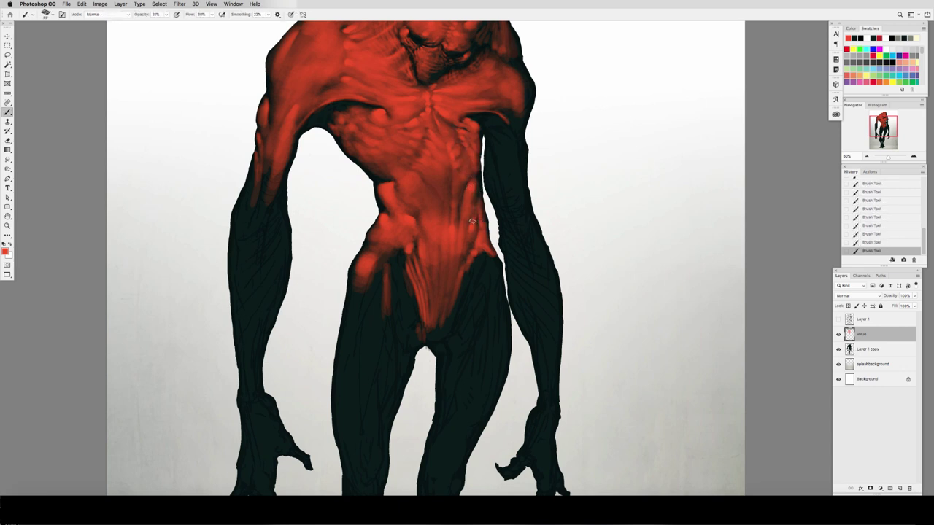
drag(476, 226, 475, 230)
key(e)
drag(479, 178, 473, 200)
Paint long red strokes down the front of the near thigh at 20% brush opacity
key(b)
key(7)
key(2)
key(z)
alt+click(466, 140)
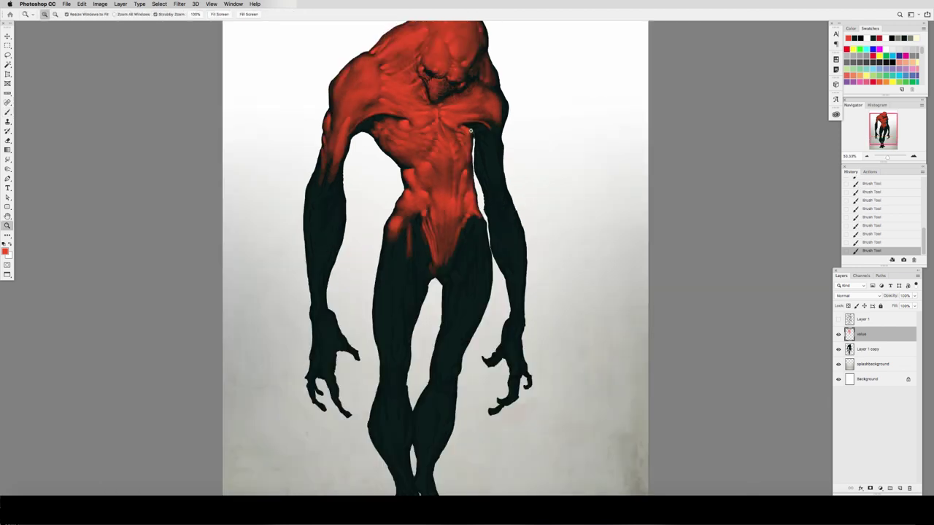
key(b)
key(1)
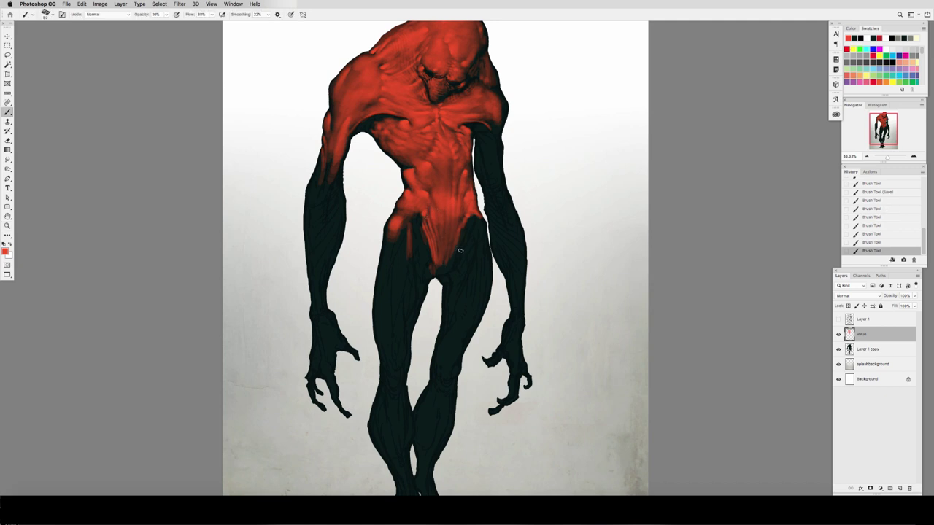
key(2)
drag(394, 232, 402, 313)
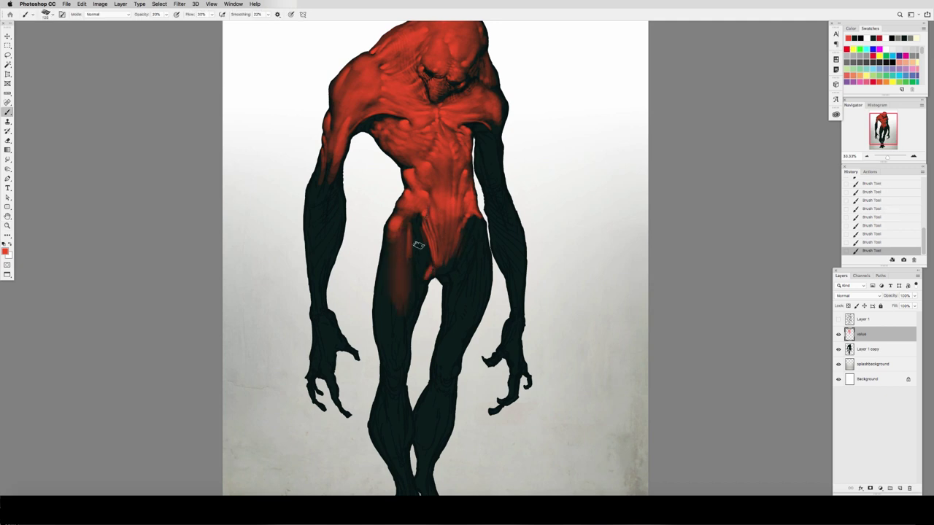
drag(419, 246, 403, 299)
drag(406, 223, 403, 301)
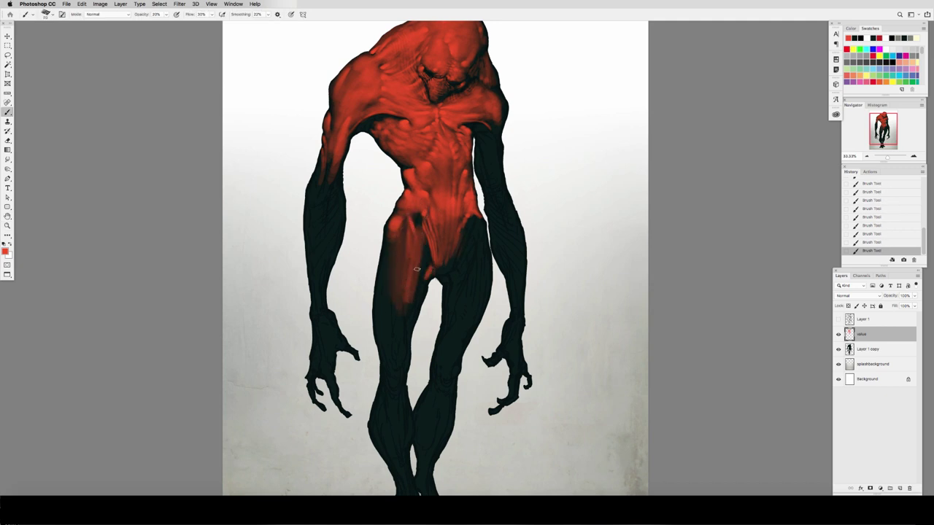
Extend the red values down the near thigh to the knee and along its outer edge
key(bracketright)
key(bracketright)
drag(422, 265, 394, 356)
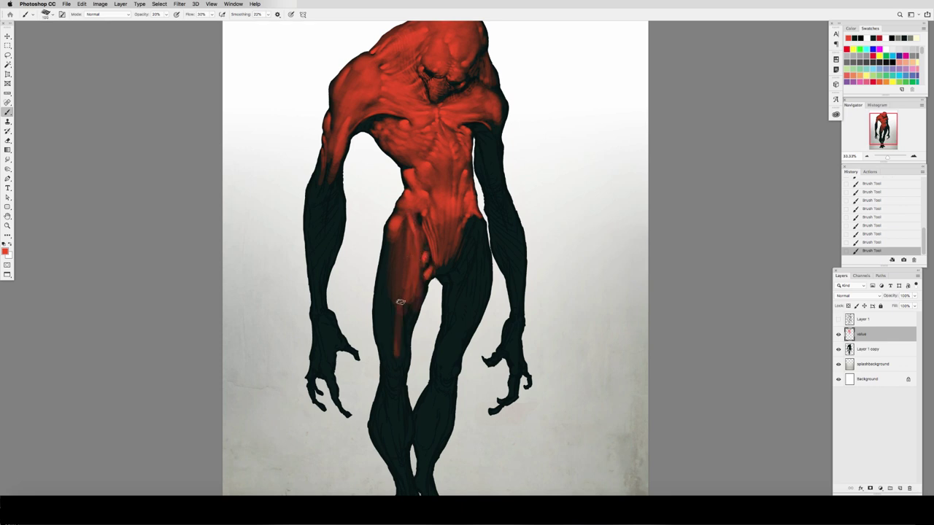
mouse_move(394, 268)
mouse_down()
mouse_move(392, 364)
mouse_move(398, 294)
mouse_move(390, 279)
mouse_move(410, 317)
mouse_up()
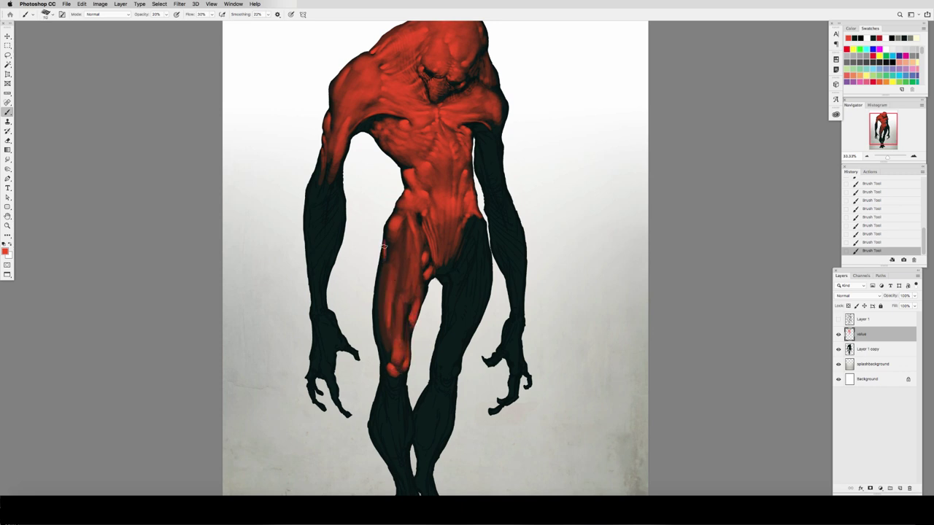
drag(384, 246, 382, 295)
Unify the near thigh from hip to knee with broad red strokes using a much larger brush, and save the file
key(bracketright)
key(bracketright)
key(bracketright)
key(bracketright)
key(bracketright)
key(bracketright)
key(bracketright)
key(bracketright)
key(bracketright)
key(bracketright)
mouse_move(398, 219)
mouse_down()
mouse_move(392, 293)
mouse_move(401, 334)
mouse_up()
mouse_move(397, 351)
mouse_down()
mouse_move(404, 281)
mouse_move(407, 337)
mouse_up()
key(super+s)
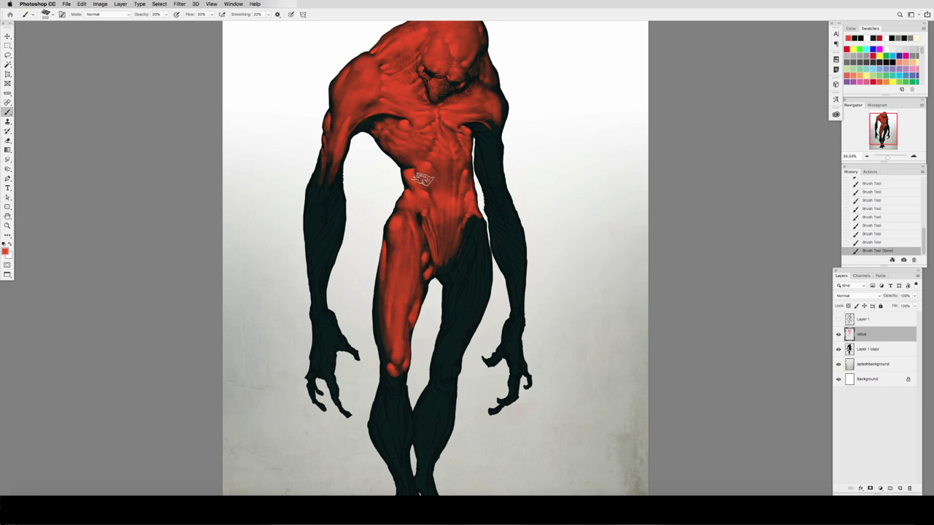
Blend the near hip into the upper inner thigh with light red strokes
key(1)
mouse_move(413, 204)
mouse_down()
mouse_move(411, 220)
mouse_move(416, 204)
mouse_up()
drag(416, 204, 422, 256)
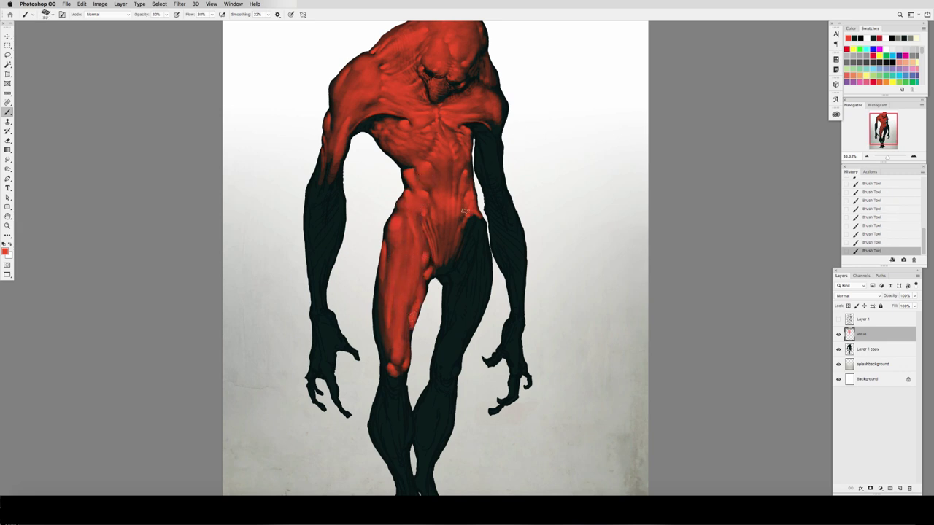
Flip the canvas horizontally, save, and paint red values over the near knee and shin with varying brush sizes
key(super+shift+h)
key(super+s)
mouse_move(442, 226)
mouse_down()
mouse_move(387, 170)
mouse_move(374, 207)
mouse_move(361, 219)
mouse_move(363, 212)
mouse_up()
key(bracketleft)
key(bracketleft)
key(1)
key(bracketright)
key(bracketright)
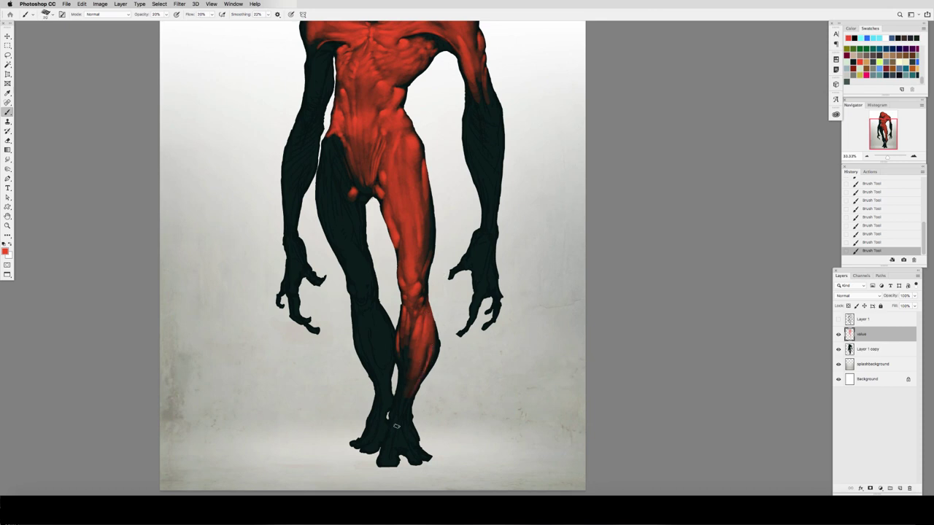
Smudge the red values along the near thigh to blend its muscle shading
key(r)
mouse_move(401, 235)
mouse_down()
mouse_move(398, 252)
mouse_move(394, 232)
mouse_move(399, 251)
mouse_up()
mouse_move(399, 252)
mouse_down()
mouse_move(395, 243)
mouse_move(398, 255)
mouse_up()
drag(398, 255, 397, 246)
mouse_move(399, 253)
mouse_down()
mouse_move(420, 203)
mouse_move(416, 164)
mouse_up()
key(bracketright)
key(bracketright)
key(bracketright)
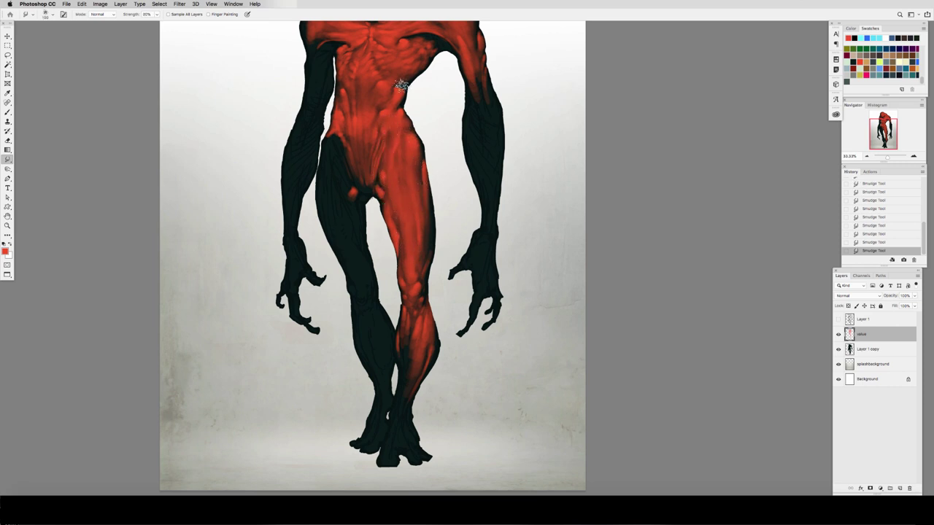
Paint short red strokes on the near inner thigh just below the groin
key(b)
drag(376, 196, 381, 200)
drag(380, 199, 383, 205)
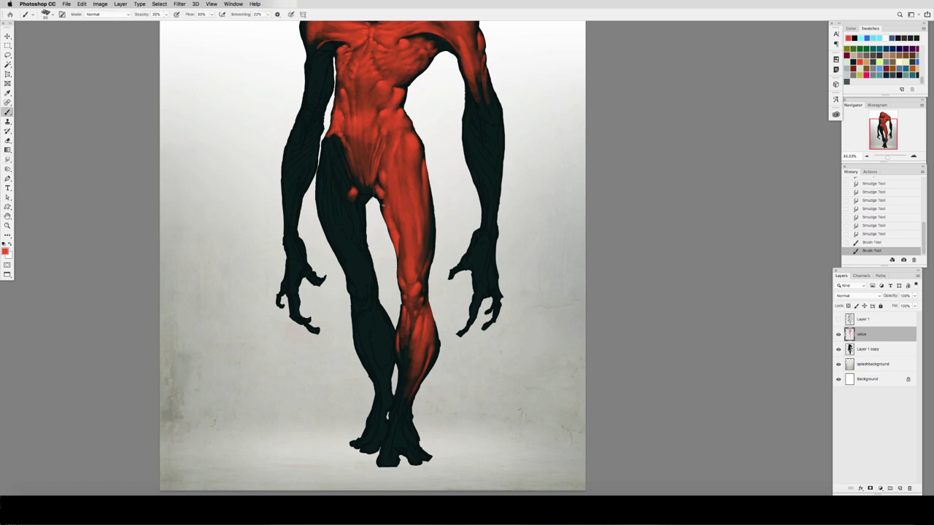
Paint red tendon strokes down the near ankle onto the top of the foot with a larger brush
key(bracketright)
key(bracketright)
key(bracketright)
drag(403, 401, 399, 419)
drag(403, 402, 398, 422)
drag(403, 399, 399, 423)
drag(404, 399, 397, 441)
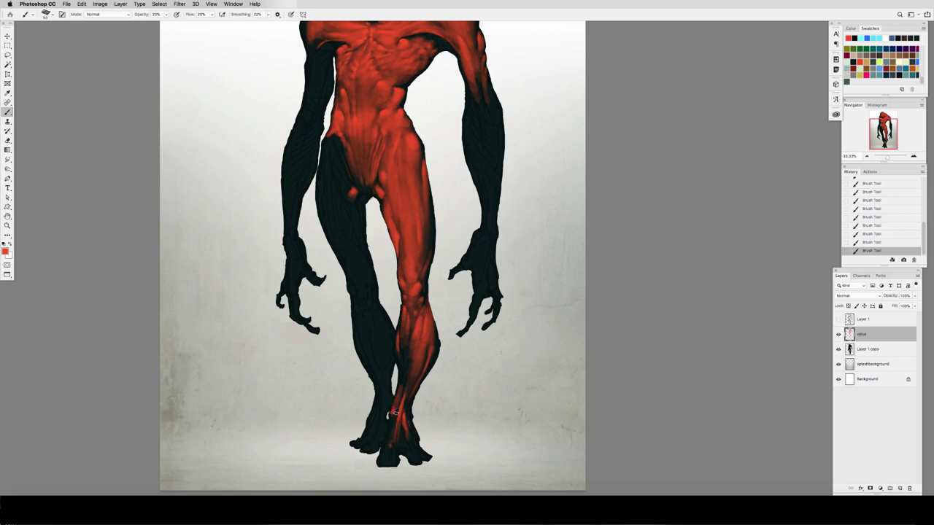
Flip the canvas horizontally, load a layer outline as a selection, and paint red values over the near foot and toes
key(super+f)
super+click(849, 334)
drag(398, 364, 405, 340)
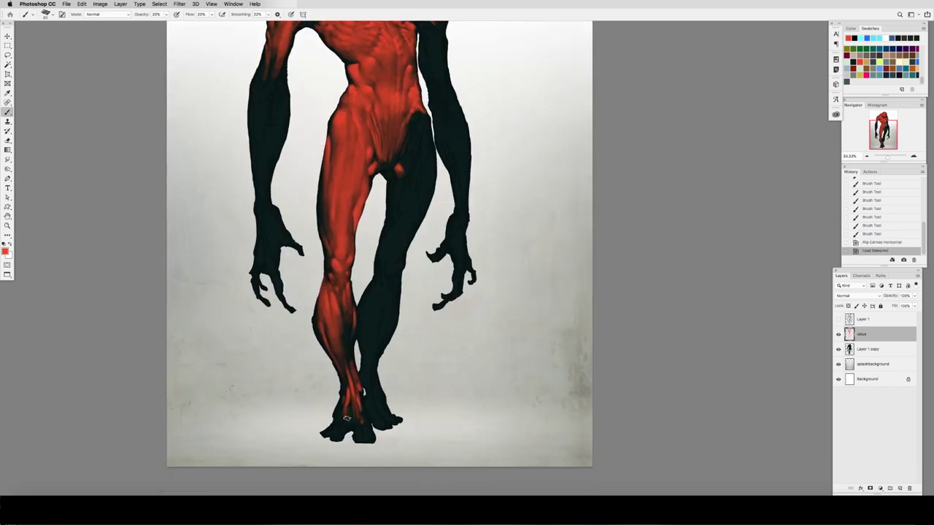
drag(347, 418, 349, 423)
drag(347, 416, 350, 424)
drag(358, 413, 361, 422)
drag(358, 414, 362, 423)
drag(349, 418, 353, 426)
drag(350, 420, 354, 428)
drag(351, 423, 356, 430)
mouse_move(362, 427)
mouse_down()
mouse_move(357, 362)
mouse_move(347, 405)
mouse_move(350, 392)
mouse_move(359, 422)
mouse_up()
key(3)
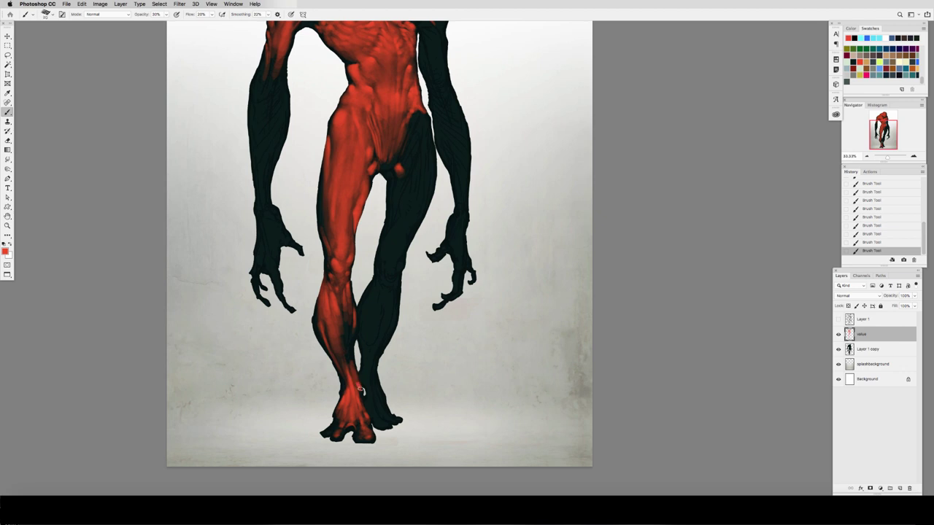
Brush soft red values across the near shin and calf with a larger brush at reduced opacity
key(1)
key(2)
key(bracketright)
key(bracketright)
key(bracketright)
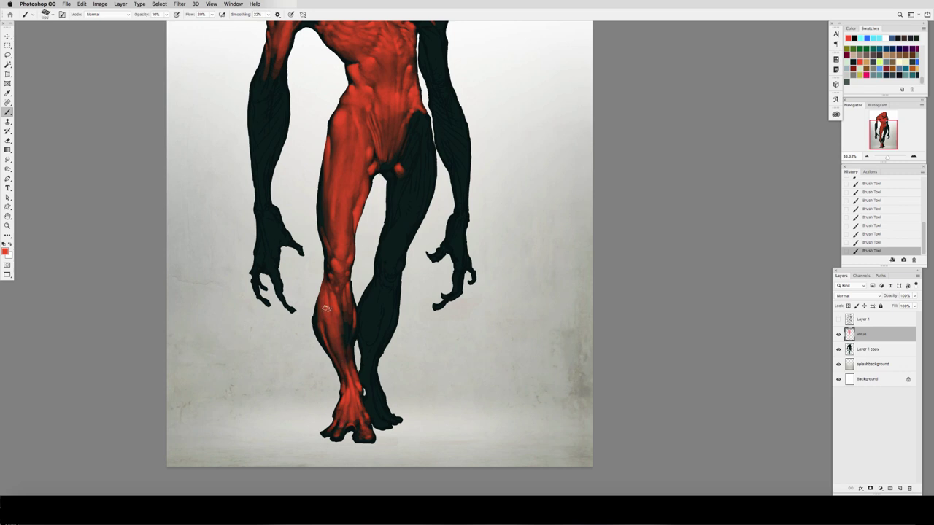
mouse_move(324, 297)
mouse_down()
mouse_move(320, 333)
mouse_move(344, 347)
mouse_move(350, 284)
mouse_move(352, 332)
mouse_up()
Paint red values up from the near knee and along the outer thigh with a smaller brush
key(bracketleft)
key(bracketleft)
drag(332, 302, 329, 225)
drag(325, 229, 322, 202)
drag(323, 218, 322, 202)
Blend the lower shin toward the near ankle with a larger brush of soft red
key(bracketright)
key(bracketright)
key(bracketright)
drag(337, 338, 347, 366)
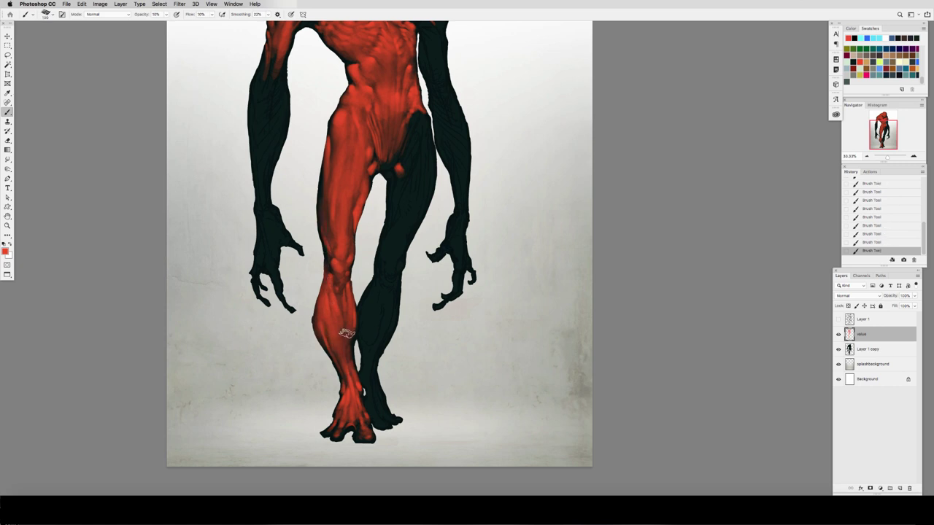
Smudge the muscle shading on the lower and outer parts of the near thigh
key(z)
alt+click(366, 268)
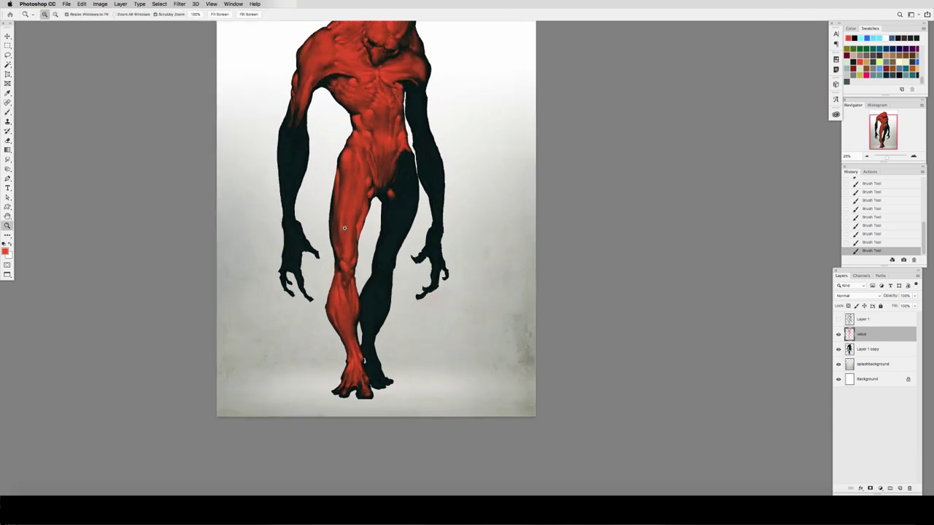
key(b)
key(z)
click(368, 209)
key(b)
key(r)
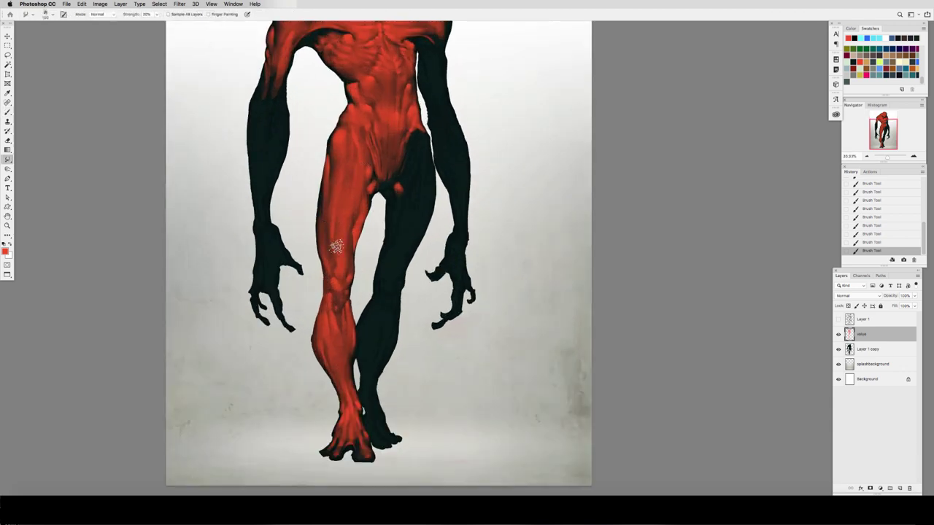
drag(336, 247, 333, 202)
drag(336, 269, 331, 237)
drag(330, 230, 333, 208)
mouse_move(334, 232)
mouse_down()
mouse_move(337, 213)
mouse_move(334, 232)
mouse_move(323, 222)
mouse_up()
Paint red strokes along the outer edge of the near thigh, and reduce the brush opacity to 10%
key(b)
drag(323, 241, 324, 225)
mouse_move(323, 244)
mouse_down()
mouse_move(322, 229)
mouse_move(324, 247)
mouse_up()
drag(323, 235, 325, 250)
mouse_move(324, 243)
mouse_down()
mouse_move(326, 260)
mouse_move(322, 210)
mouse_up()
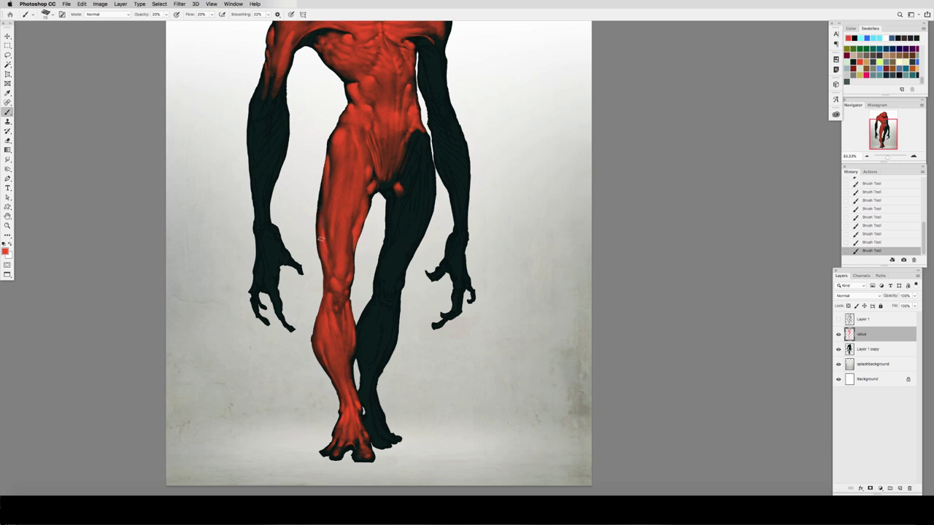
key(bracketright)
key(1)
key(1)
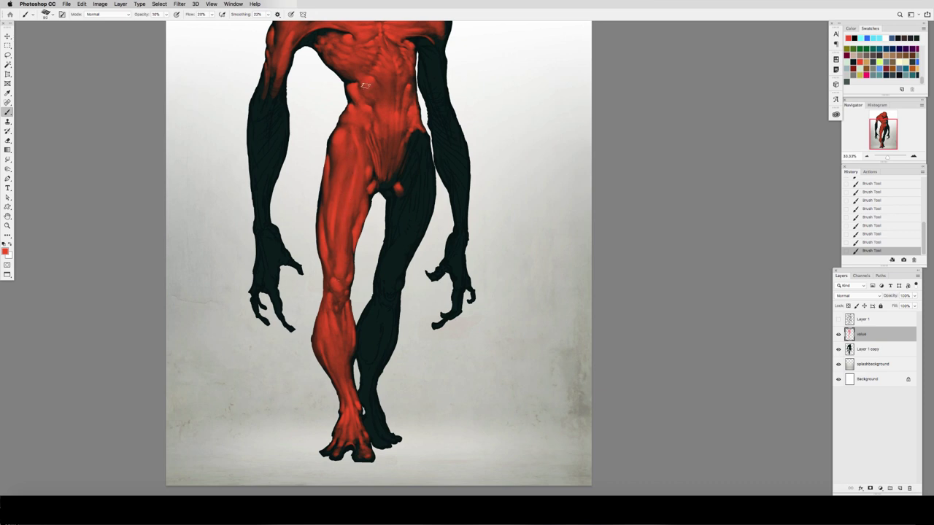
Show and hide Layer 1 to compare its line art with the red values, and save the file
click(840, 319)
click(839, 320)
key(super+s)
key(e)
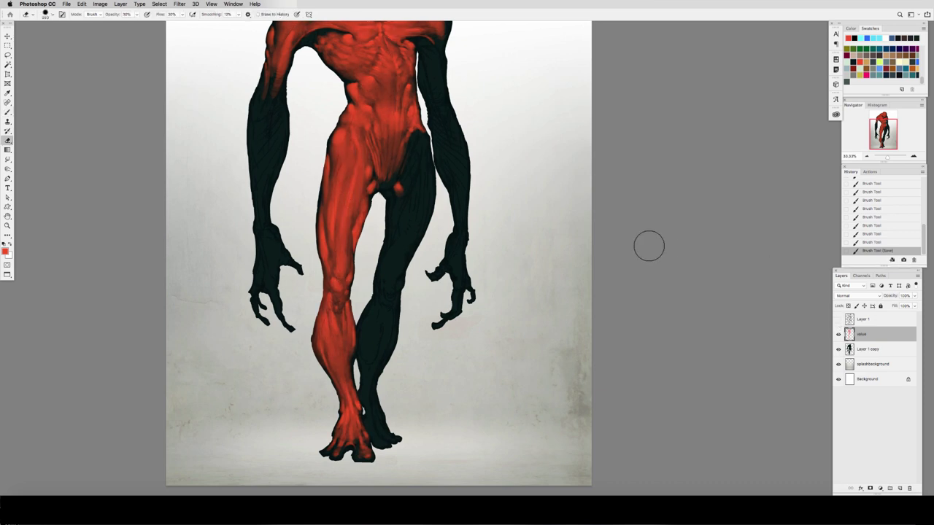
Paint short red strokes on the upper abdomen and near groin muscles at 20% opacity, and flip the canvas horizontally
key(b)
key(2)
click(840, 320)
click(840, 319)
drag(382, 61, 378, 72)
drag(384, 65, 379, 76)
drag(381, 63, 378, 74)
drag(381, 62, 378, 70)
drag(382, 59, 379, 65)
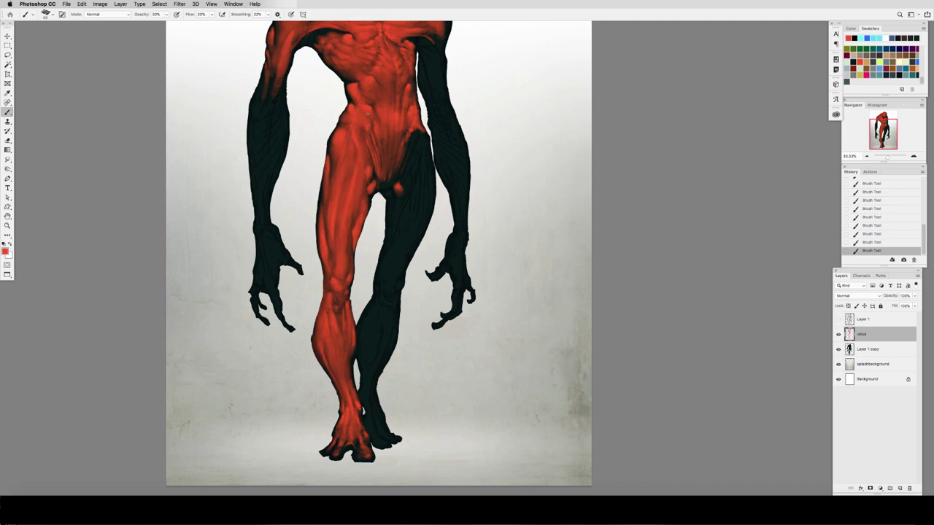
drag(368, 113, 378, 162)
key(super+f)
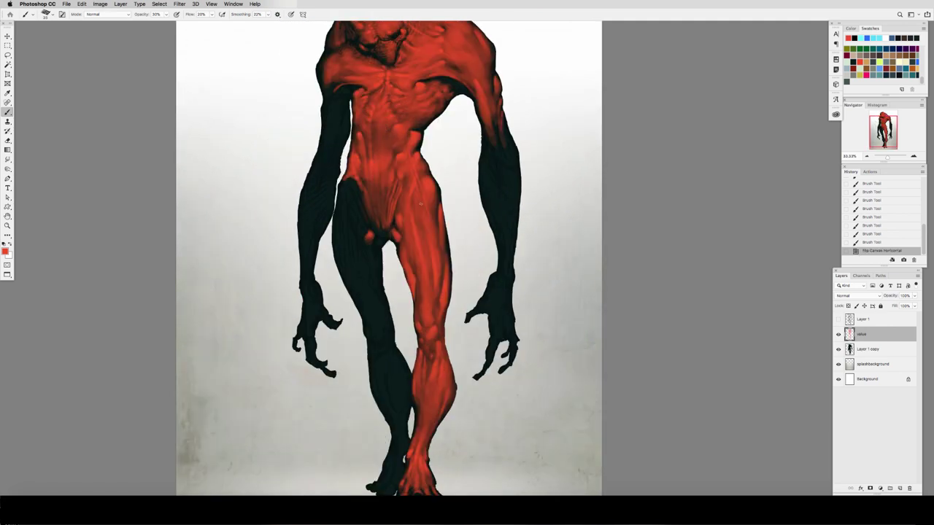
Paint short red strokes on the near inner thigh beside the groin, and smudge the shading at the top of that thigh
drag(401, 214, 398, 224)
drag(401, 213, 397, 225)
drag(401, 214, 399, 226)
drag(401, 215, 398, 226)
drag(401, 215, 398, 226)
drag(401, 216, 399, 226)
key(r)
drag(421, 190, 420, 195)
drag(421, 190, 436, 179)
key(b)
Load the Layer 1 copy silhouette as a selection, hide its edges, and paint short red strokes at the groin and near knee
super+click(849, 349)
key(super+h)
drag(372, 231, 369, 238)
drag(370, 232, 367, 239)
drag(441, 335, 440, 345)
drag(440, 337, 438, 345)
drag(439, 339, 438, 347)
drag(438, 340, 438, 349)
drag(440, 342, 440, 349)
Paint red muscle strokes at 20% opacity from the near shoulder down the upper arm, reducing the brush size along the way
scroll(438, 354, down, 3)
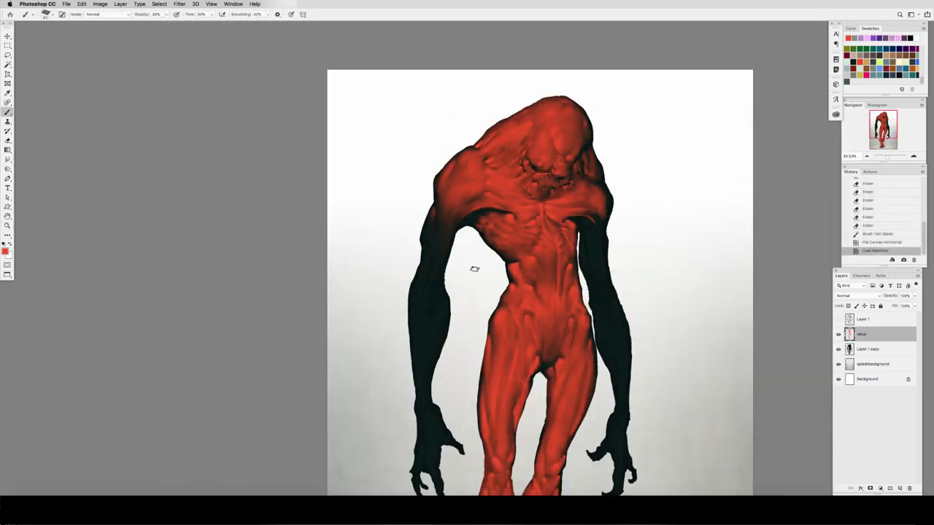
click(456, 215)
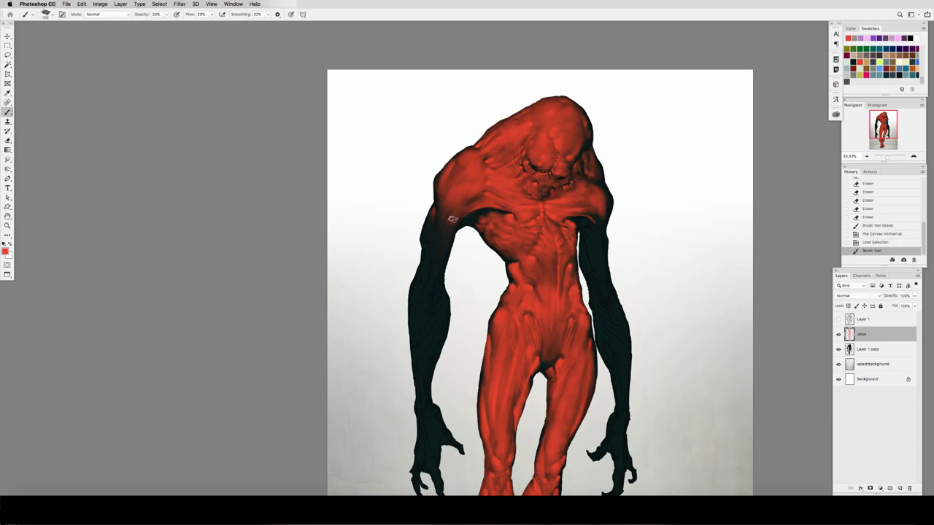
mouse_move(444, 235)
mouse_down()
mouse_move(430, 287)
mouse_move(448, 221)
mouse_move(446, 235)
mouse_up()
drag(450, 218, 446, 233)
drag(451, 217, 443, 236)
mouse_move(448, 221)
mouse_down()
mouse_move(442, 238)
mouse_move(431, 225)
mouse_up()
key([)
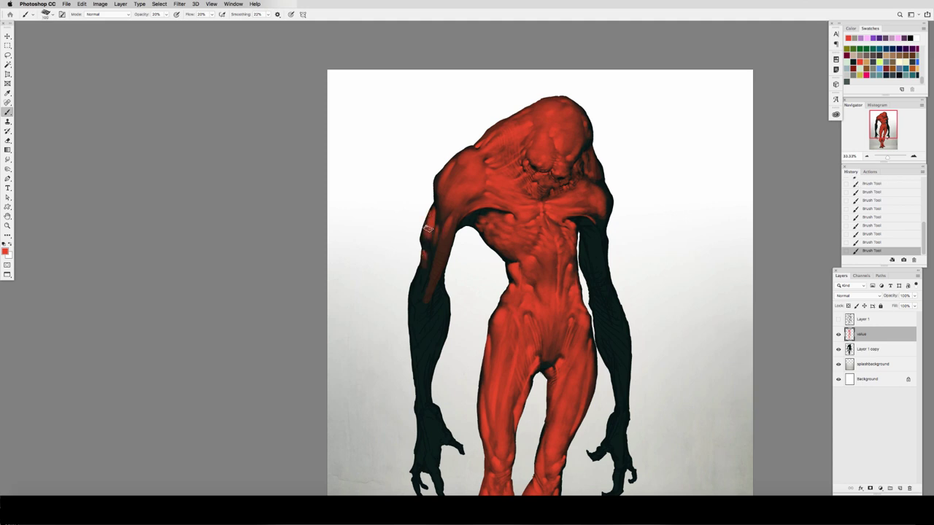
drag(427, 229, 425, 255)
key([)
key([)
key([)
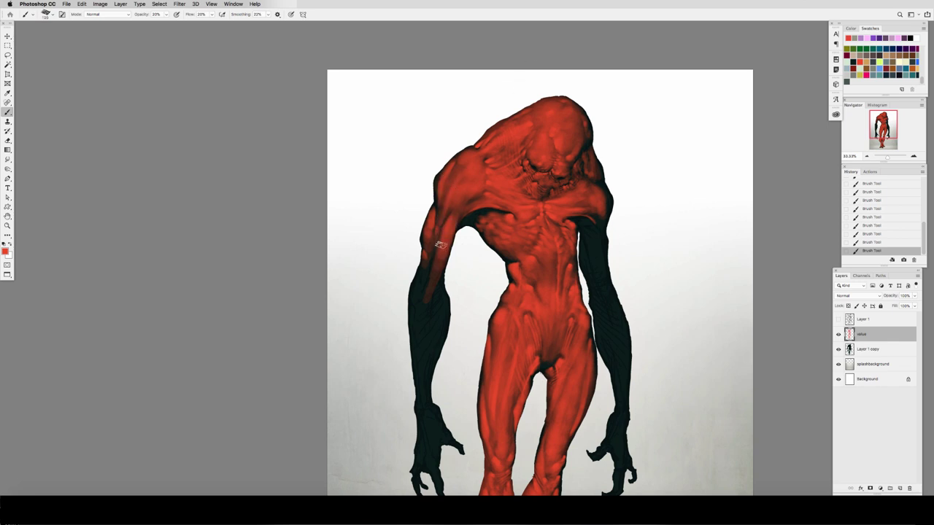
Lighten the outer shoulder and upper arm with broad red strokes, and refine them toward the chest with a smaller brush
key(bracketright)
key(bracketright)
key(bracketright)
key(bracketright)
key(bracketright)
key(bracketright)
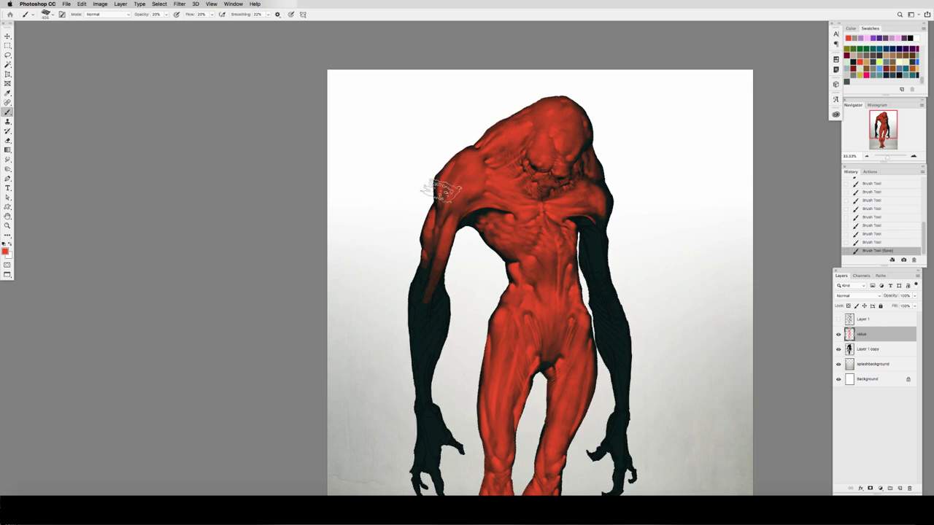
drag(443, 190, 437, 206)
drag(439, 201, 433, 228)
mouse_move(433, 219)
mouse_down()
mouse_move(428, 253)
mouse_move(426, 244)
mouse_up()
key(bracketleft)
key(bracketleft)
key(bracketleft)
key(bracketleft)
key(bracketleft)
key(bracketleft)
drag(431, 248, 471, 193)
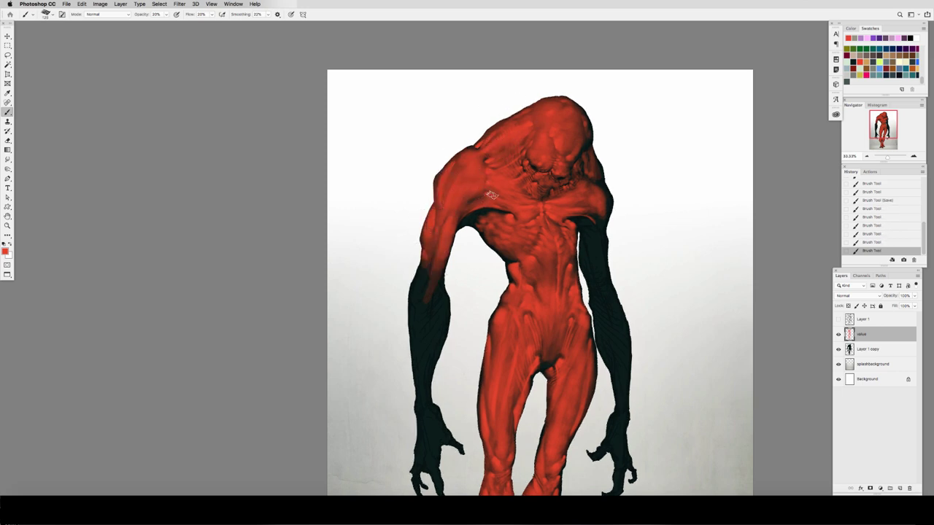
Paint the inner forearm muscle below the near elbow red, and erase some red at the outer elbow
key(3)
scroll(453, 273, down, 3)
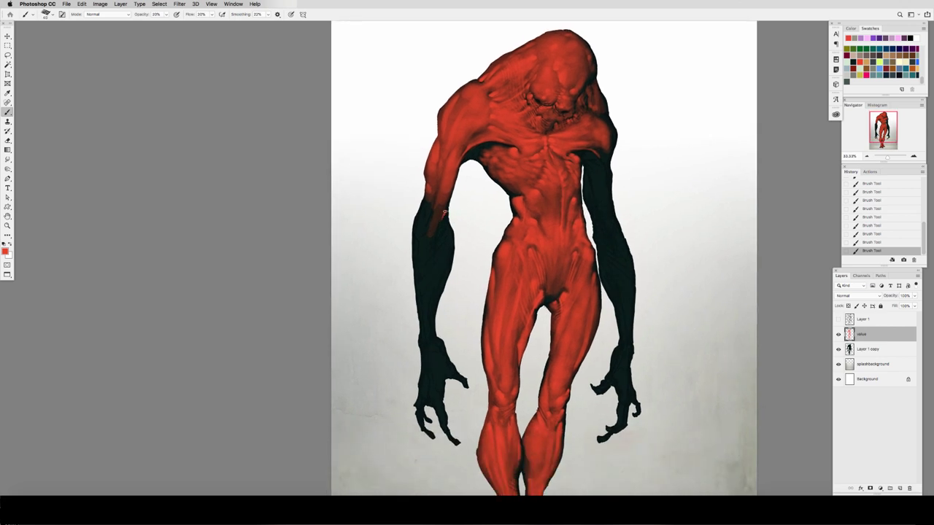
mouse_move(439, 227)
mouse_down()
mouse_move(445, 237)
mouse_move(448, 206)
mouse_move(442, 254)
mouse_up()
key(e)
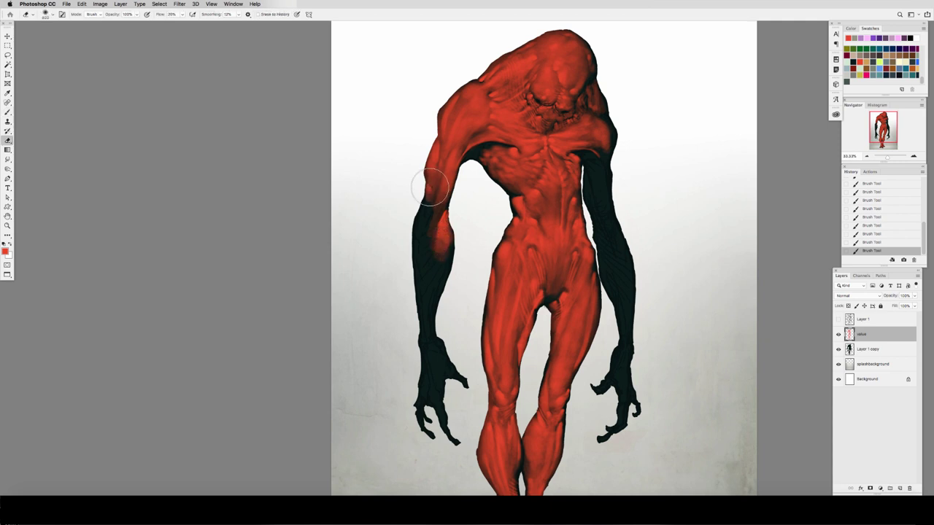
drag(427, 202, 431, 191)
Paint light red strokes at 10% opacity over the elbow and down the outer forearm, and flip the canvas horizontally
key(b)
drag(433, 189, 432, 183)
key(1)
drag(432, 185, 431, 180)
drag(431, 181, 431, 186)
drag(431, 183, 430, 193)
drag(430, 188, 431, 200)
drag(431, 193, 431, 200)
drag(431, 195, 427, 212)
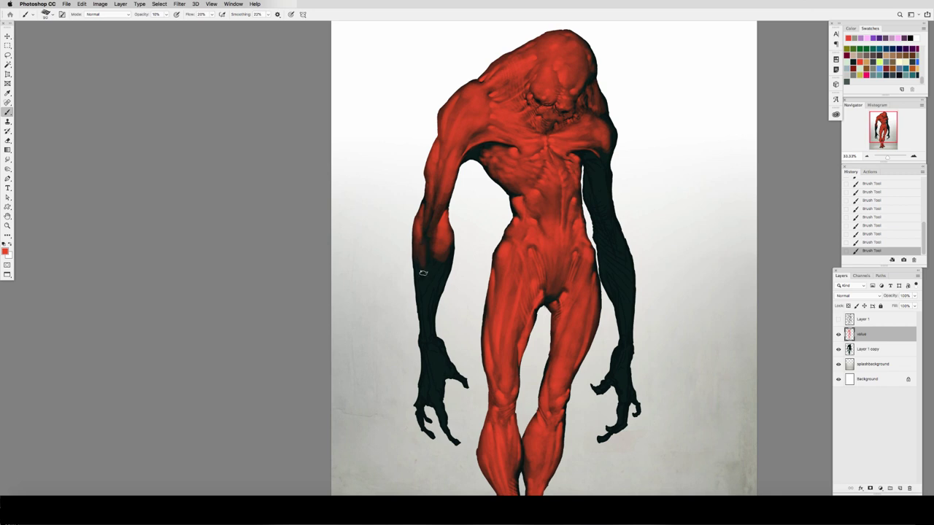
drag(421, 242, 422, 284)
key(super+shift+h)
drag(602, 292, 504, 275)
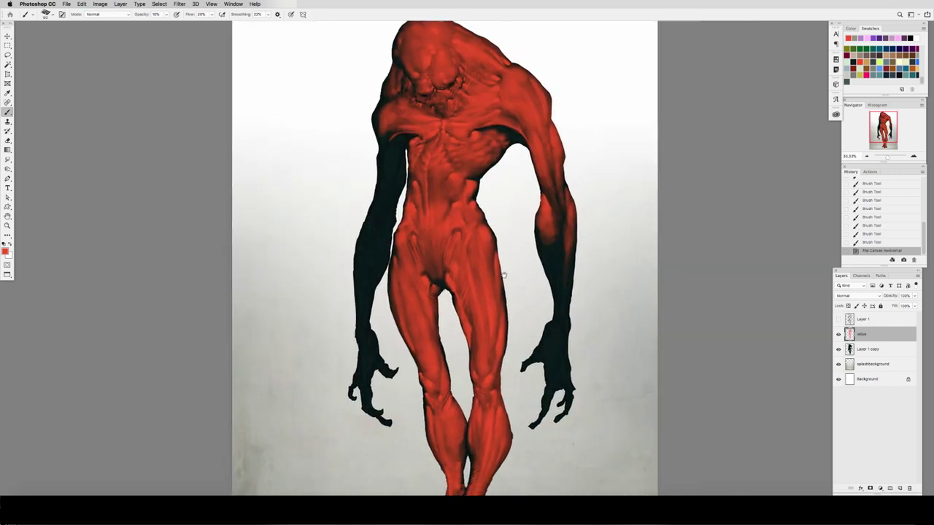
Erase red with a smaller eraser along the near upper arm beside the armpit, and save the file
key(e)
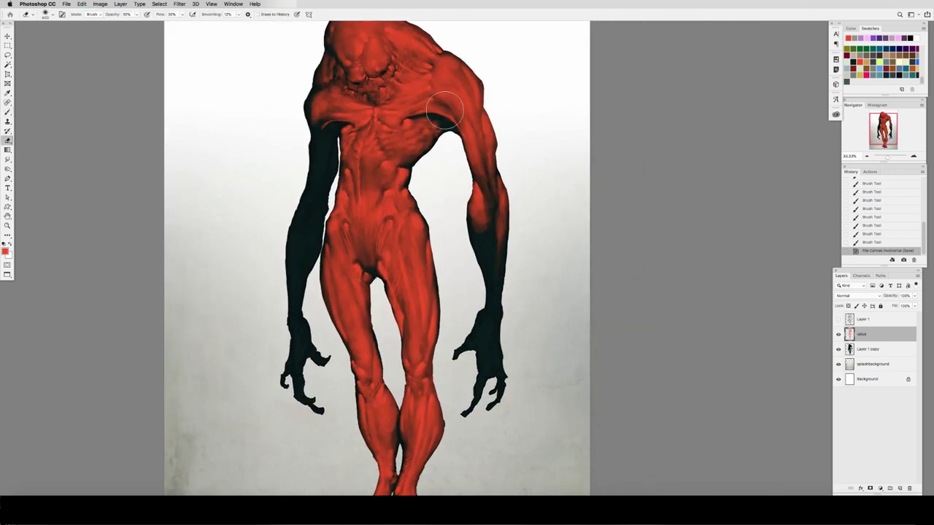
key(bracketleft)
key(bracketleft)
key(bracketleft)
key(bracketleft)
key(bracketleft)
drag(466, 112, 469, 119)
drag(465, 114, 469, 120)
drag(465, 116, 469, 119)
mouse_move(466, 115)
mouse_down()
mouse_move(470, 134)
mouse_move(467, 124)
mouse_move(457, 151)
mouse_move(467, 158)
mouse_up()
key(b)
key(super+s)
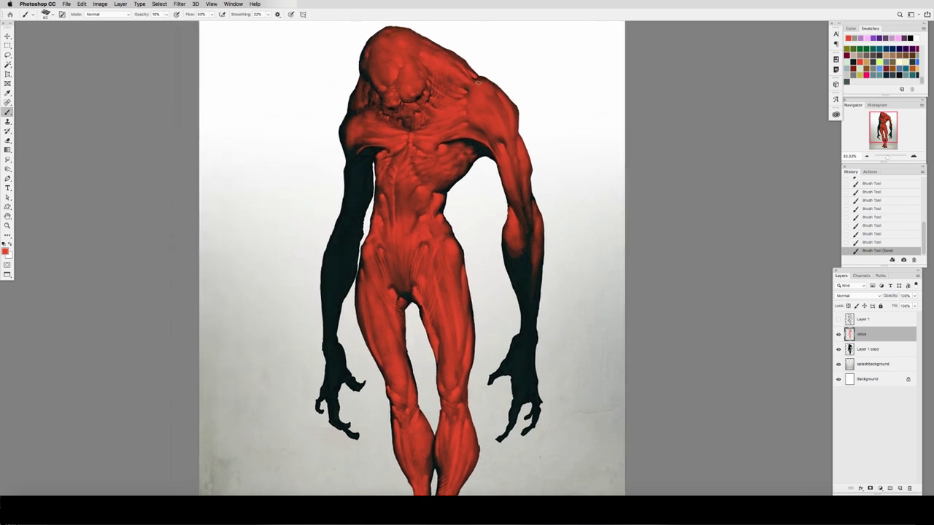
Load the Layer 1 copy silhouette as a selection, paint red tendon strokes at 20% opacity down the near forearm to the wrist, and save
super+click(851, 350)
mouse_move(541, 315)
mouse_down()
mouse_move(530, 296)
mouse_move(519, 307)
mouse_up()
key(2)
drag(519, 315, 519, 305)
drag(519, 314, 519, 300)
mouse_move(519, 311)
mouse_down()
mouse_move(520, 259)
mouse_move(501, 220)
mouse_move(514, 307)
mouse_up()
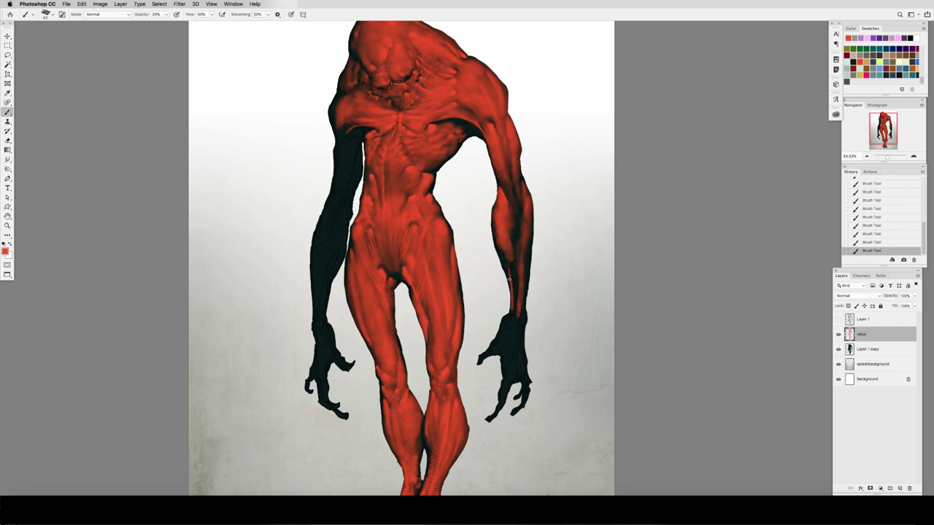
drag(508, 262, 517, 313)
mouse_move(503, 245)
mouse_down()
mouse_move(510, 281)
mouse_move(507, 273)
mouse_up()
drag(510, 256, 514, 277)
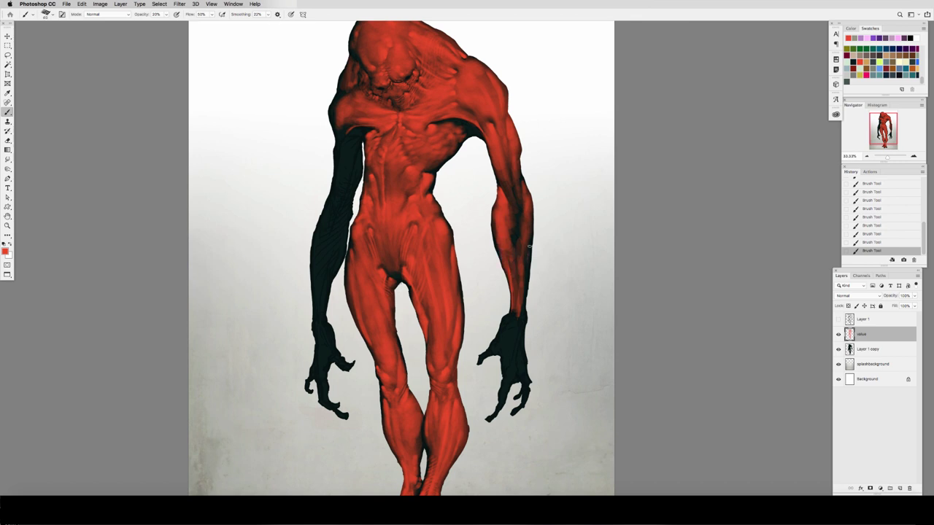
drag(531, 240, 521, 304)
key(super+s)
Blend the near forearm muscles with a much larger red brush at 10% opacity, from the elbow toward the wrist
key(bracketright)
key(bracketright)
key(bracketright)
key(bracketright)
key(bracketright)
key(bracketright)
key(bracketright)
key(1)
drag(515, 203, 513, 241)
drag(514, 215, 515, 266)
drag(514, 233, 516, 278)
drag(515, 241, 517, 282)
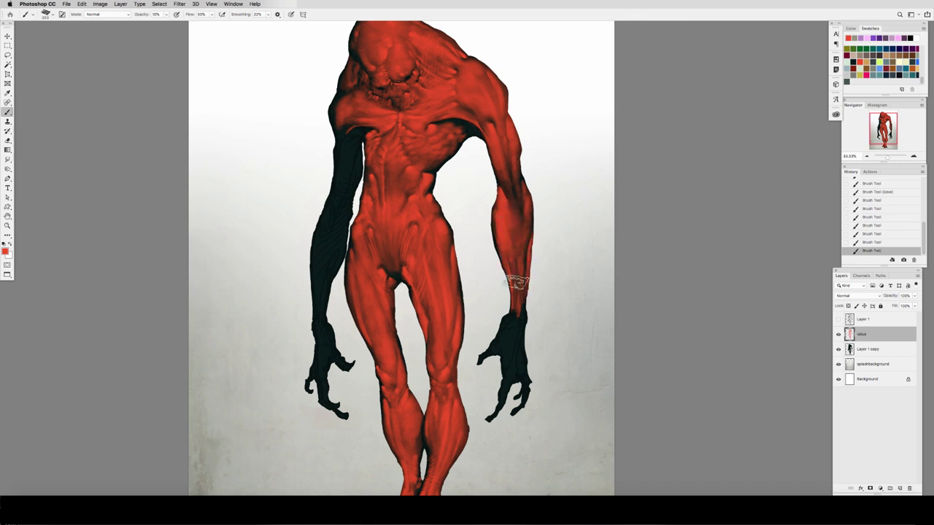
drag(517, 220, 516, 249)
Erase red along the inner elbow and the inner edge of the near forearm to darken them
key(e)
drag(497, 195, 502, 207)
drag(498, 192, 504, 211)
drag(497, 197, 496, 217)
drag(496, 207, 496, 233)
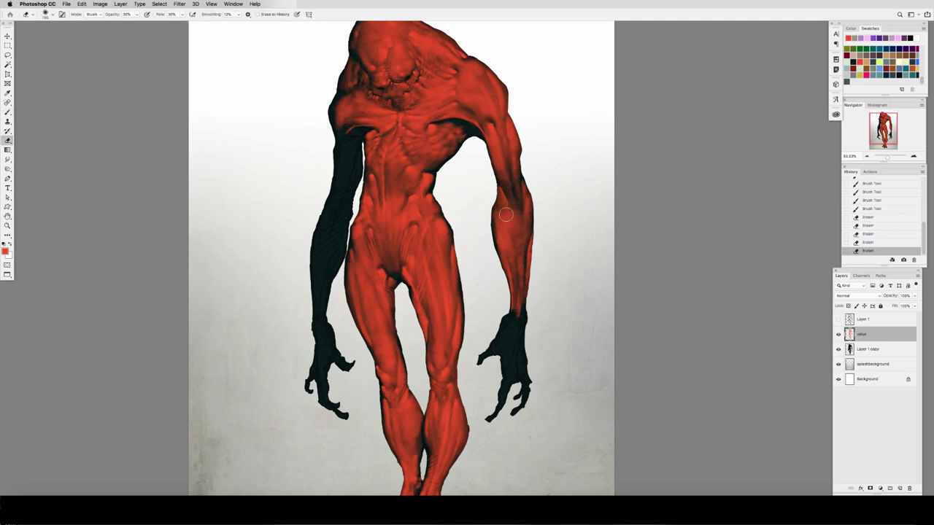
Build up the inner elbow of the near arm with short red strokes from a smaller brush at 10% opacity
key(b)
key(bracketleft)
key(bracketleft)
key(bracketleft)
key(bracketleft)
key(bracketleft)
key(bracketleft)
key(bracketleft)
key(bracketleft)
drag(500, 195, 502, 207)
drag(500, 197, 502, 210)
drag(501, 198, 502, 212)
drag(501, 202, 502, 213)
drag(502, 202, 501, 214)
drag(501, 203, 501, 212)
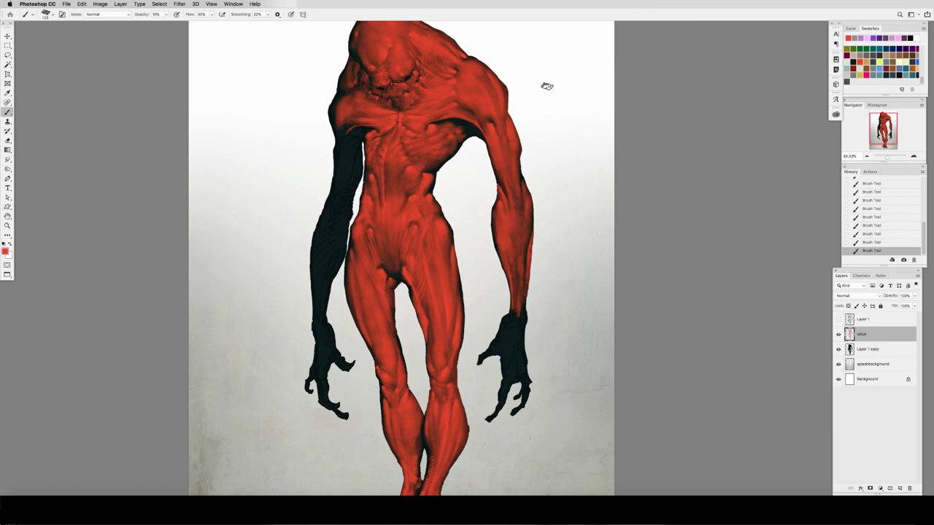
Erase a spot of red above the near elbow, and paint red across the elbow and down the outer forearm
key(e)
mouse_move(519, 173)
mouse_down()
mouse_move(511, 187)
mouse_move(515, 170)
mouse_up()
key(b)
drag(514, 175, 518, 191)
mouse_move(517, 182)
mouse_down()
mouse_move(521, 199)
mouse_move(507, 197)
mouse_up()
drag(519, 192, 529, 255)
drag(530, 252, 525, 286)
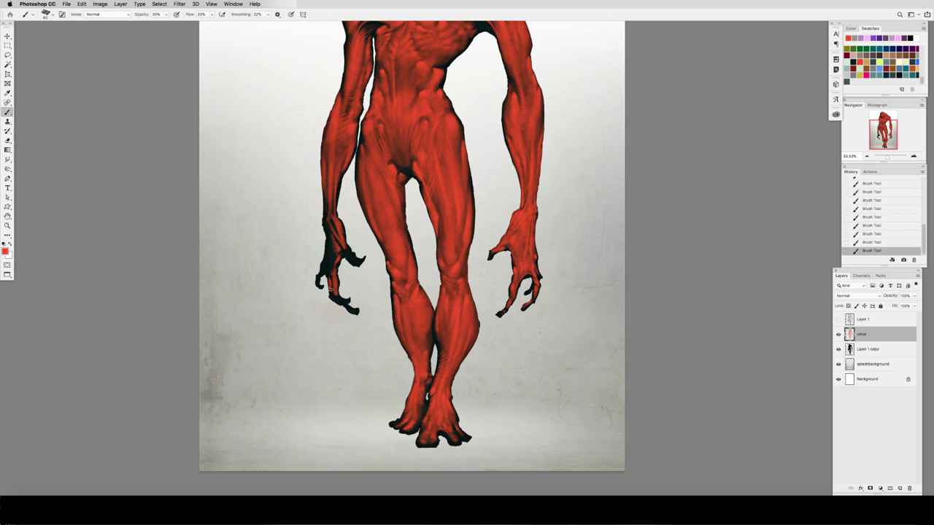
Paint red strokes on the far hand's fingers and wrist at 30% opacity, and save the file
key(p)
click(333, 265)
key(b)
drag(332, 257, 332, 266)
mouse_move(330, 241)
mouse_down()
mouse_move(333, 256)
mouse_move(329, 229)
mouse_up()
key(super+s)
drag(331, 268, 326, 219)
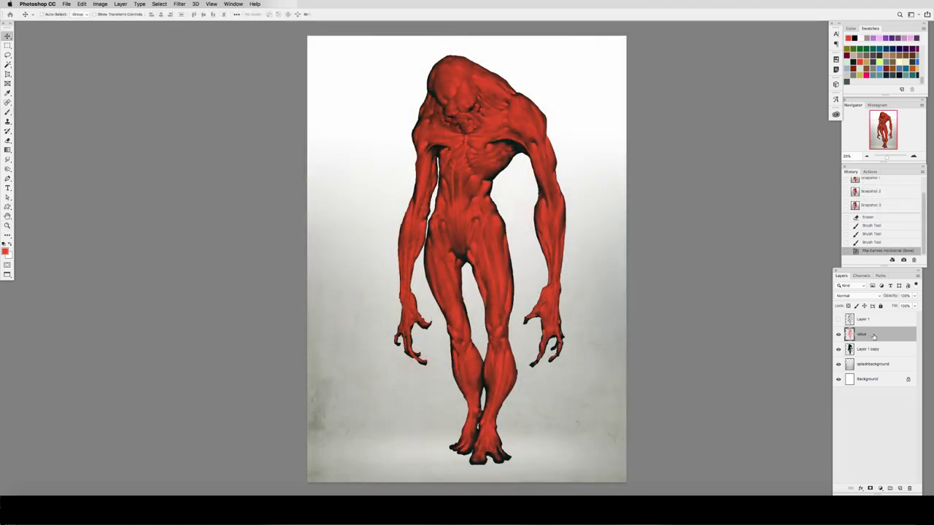
Duplicate the value layer above the original, and hide the original value layer
drag(872, 336, 873, 332)
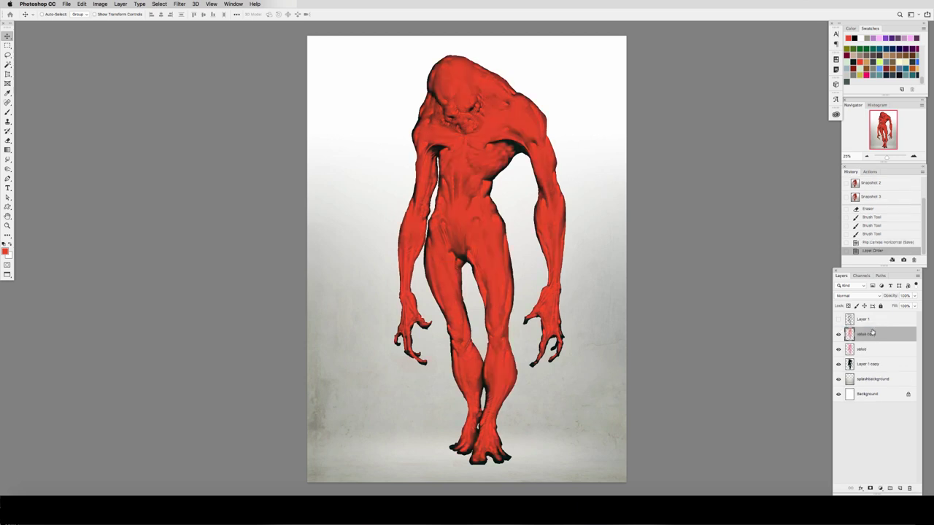
click(839, 351)
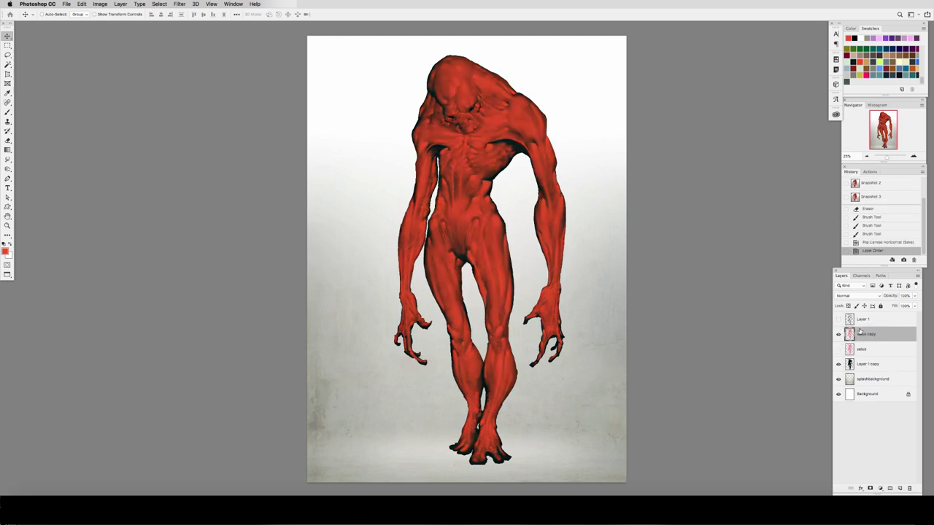
key(super+u)
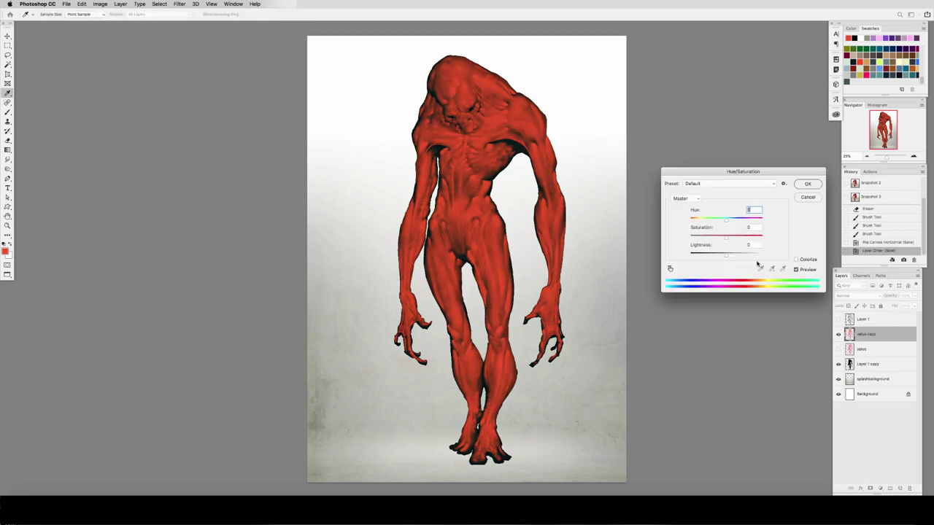
drag(737, 256, 746, 255)
click(737, 221)
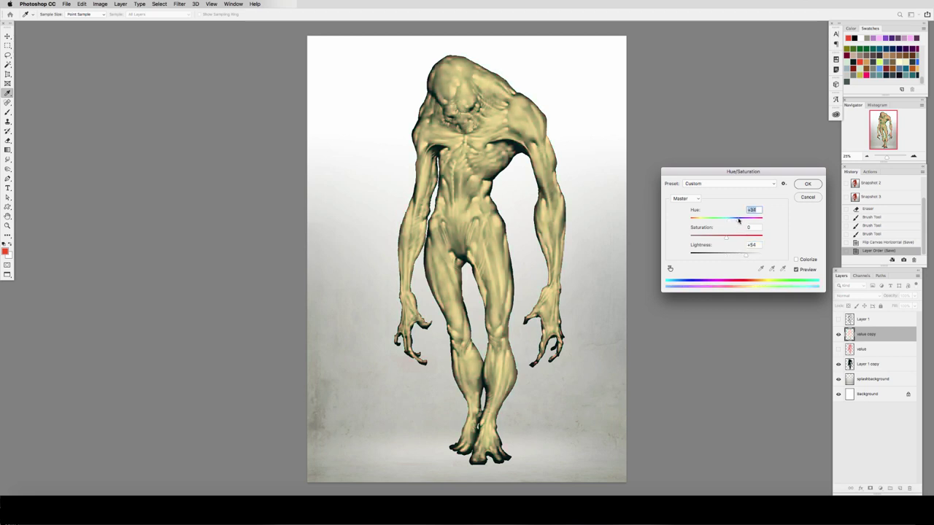
click(748, 256)
key(Escape)
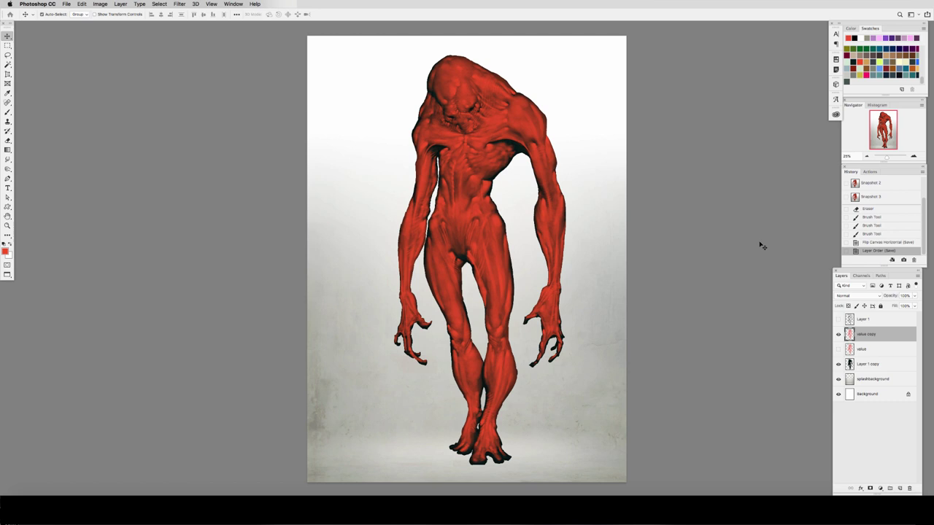
Add a new layer directly above the value layer, and load the Layer 1 copy silhouette as a selection
click(877, 351)
click(899, 487)
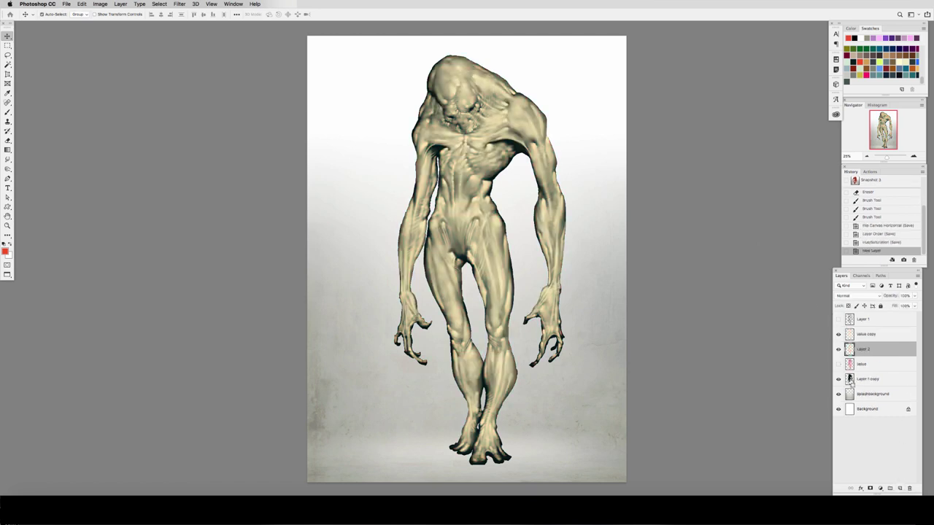
super+click(850, 378)
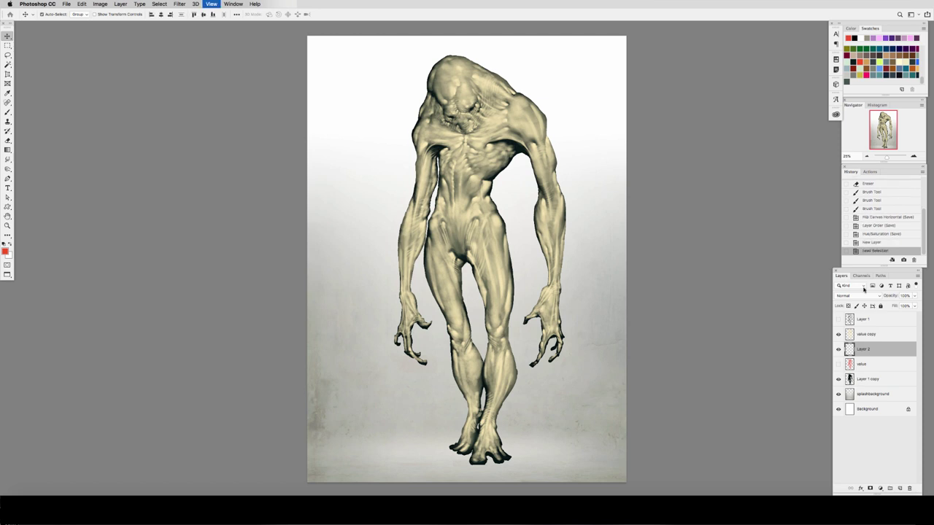
Choose the dark red swatch as the foreground colour, keep the new layer visible, and pick the large solid round brush preset
click(853, 68)
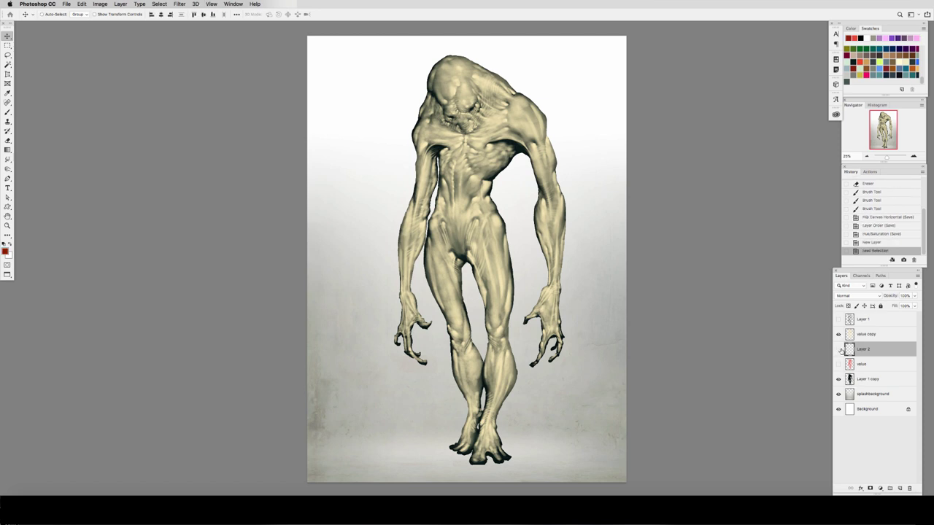
click(838, 350)
key(b)
click(54, 13)
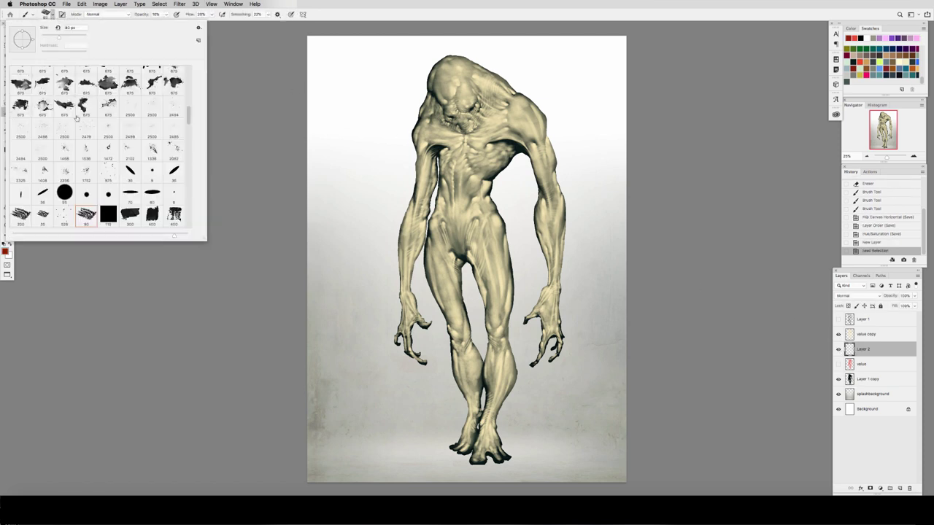
click(65, 193)
click(106, 300)
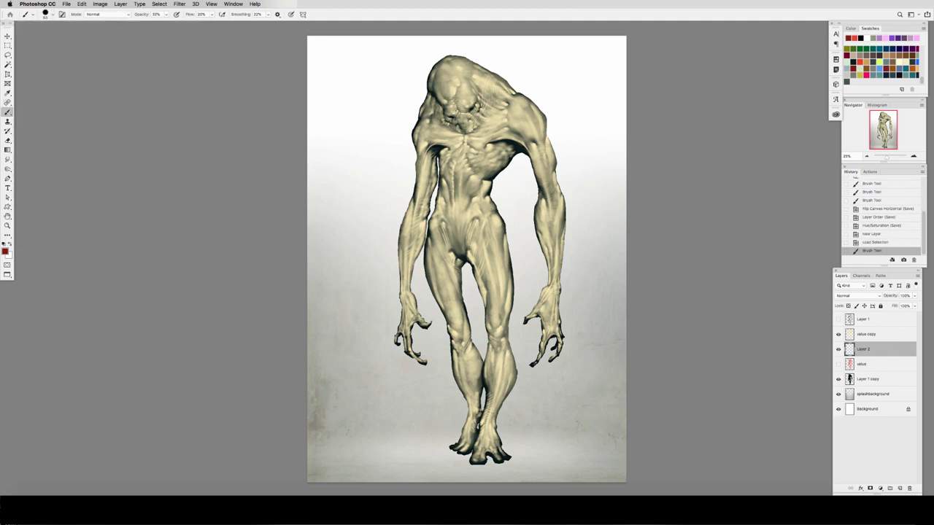
Brush soft dark red tints over the creature's head and face on Layer 2, using a smaller brush for the face
key(F5)
key(F5)
key(bracketright)
key(bracketright)
key(bracketright)
key(bracketright)
mouse_move(444, 74)
mouse_down()
mouse_move(436, 88)
mouse_move(440, 78)
mouse_up()
drag(489, 70, 467, 73)
key(bracketleft)
key(bracketleft)
key(bracketleft)
mouse_move(473, 123)
mouse_down()
mouse_move(477, 114)
mouse_move(453, 120)
mouse_up()
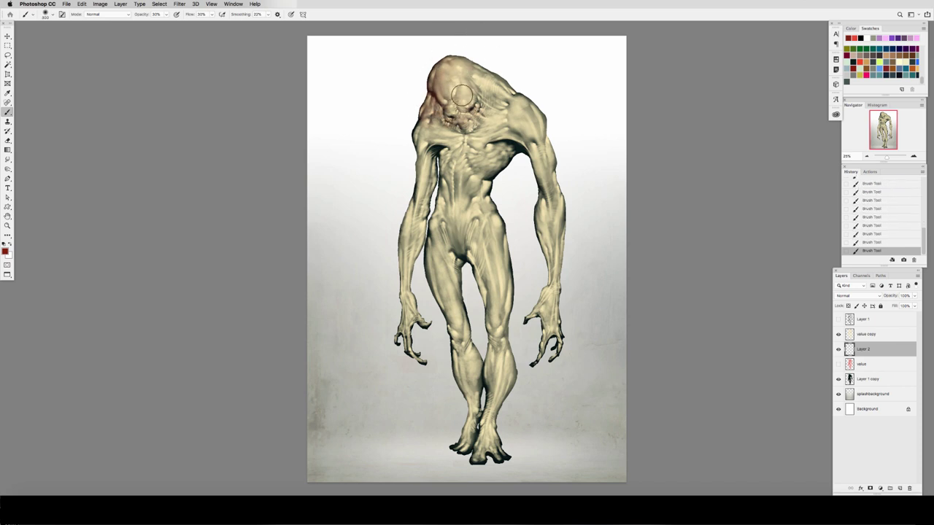
Tint the chest, forehead, shoulder, flank and the arm at the image's left with soft dark red strokes
drag(517, 140, 494, 144)
drag(469, 91, 463, 75)
key(bracketright)
key(bracketright)
drag(515, 89, 482, 122)
drag(424, 143, 407, 324)
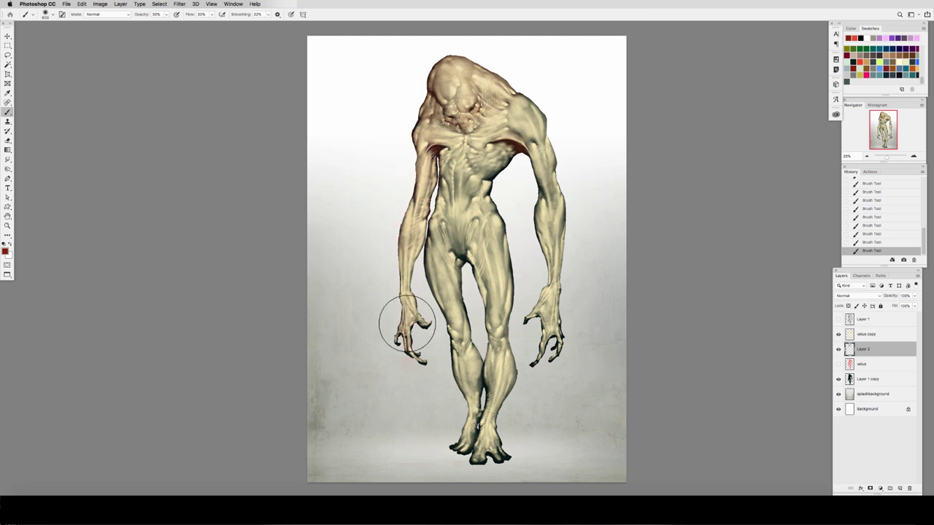
drag(511, 150, 492, 183)
Continue the dark red tint over the body down to the thigh and hand, and save the file
key(bracketleft)
key(bracketleft)
key(bracketleft)
key(bracketleft)
key(bracketleft)
key(bracketleft)
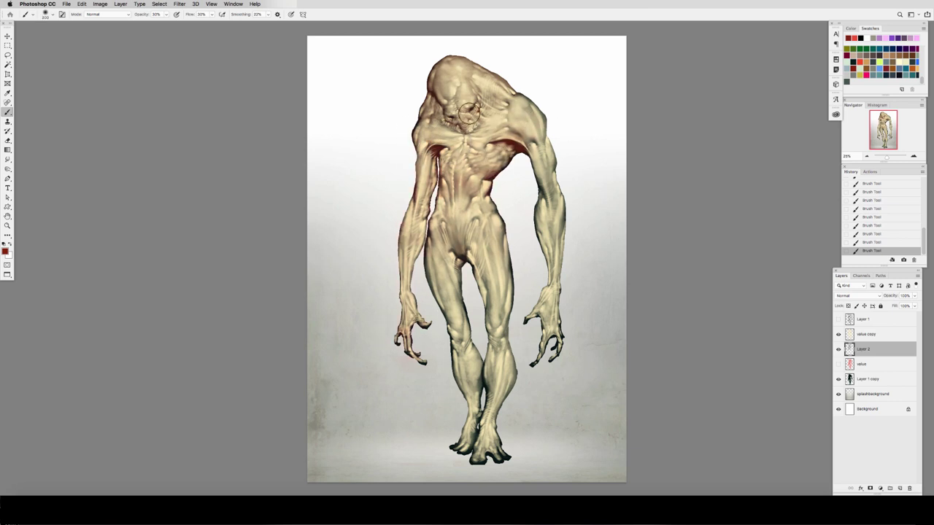
scroll(480, 92, up, 1)
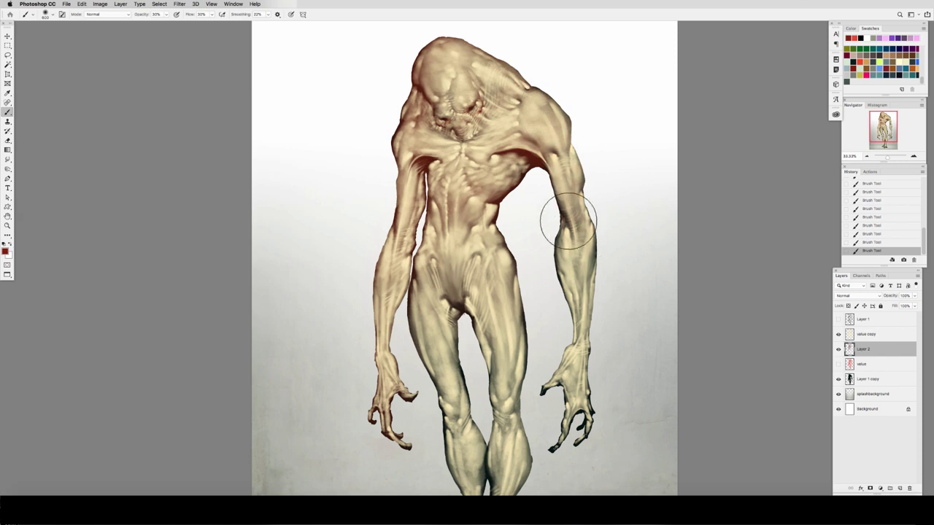
scroll(459, 213, down, 1)
drag(434, 354, 396, 293)
key(super+s)
Tint the legs and the other arm with a larger brush at 40% opacity and flow, and lighten excess tint with the Eraser
key(])
key(])
key(])
key(])
key(4)
key(shift+4)
mouse_move(435, 420)
mouse_down()
mouse_move(439, 393)
mouse_move(424, 433)
mouse_move(506, 186)
mouse_up()
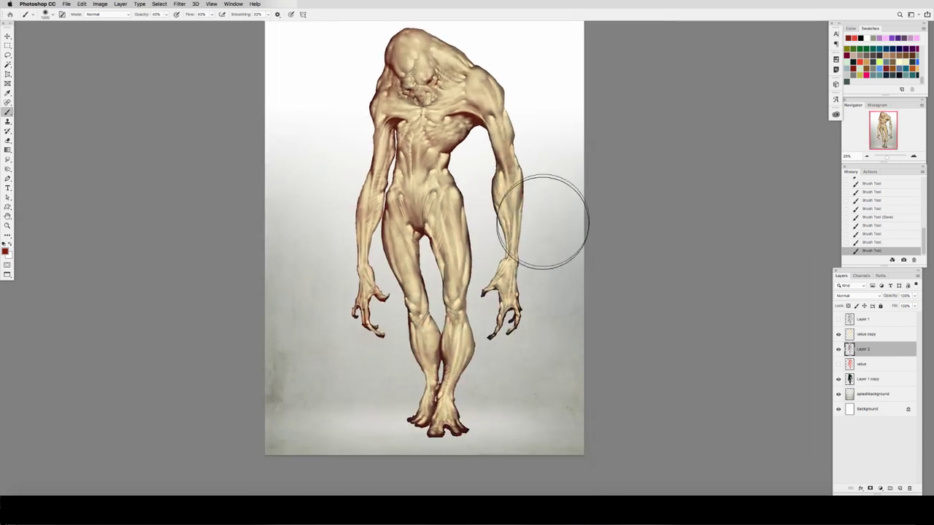
scroll(454, 110, up, 1)
key(e)
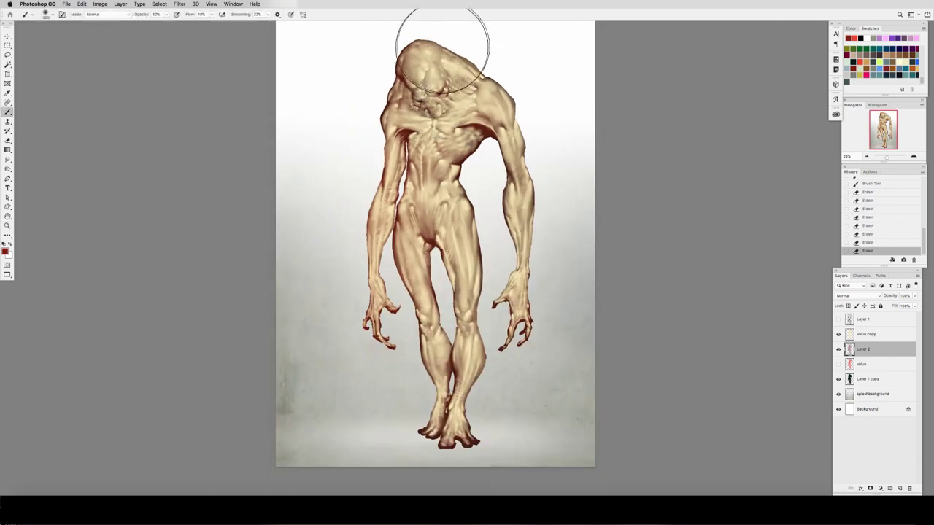
Paint small dark red accents on the face and forehead with a much smaller brush
key(bracketleft)
key(bracketleft)
key(bracketleft)
key(bracketleft)
key(bracketleft)
key(bracketleft)
key(bracketleft)
key(bracketleft)
key(bracketleft)
key(bracketleft)
key(bracketleft)
drag(427, 96, 425, 84)
drag(425, 85, 431, 68)
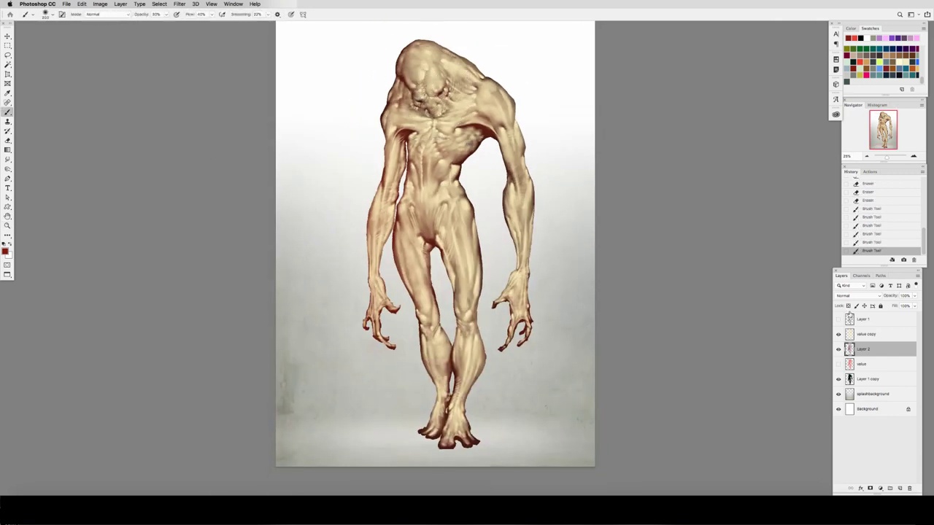
Compare the figure with and without Layer 2, save the file, and erase excess tint around the mouth
click(839, 352)
click(840, 353)
click(839, 353)
click(839, 352)
key(super+s)
key(e)
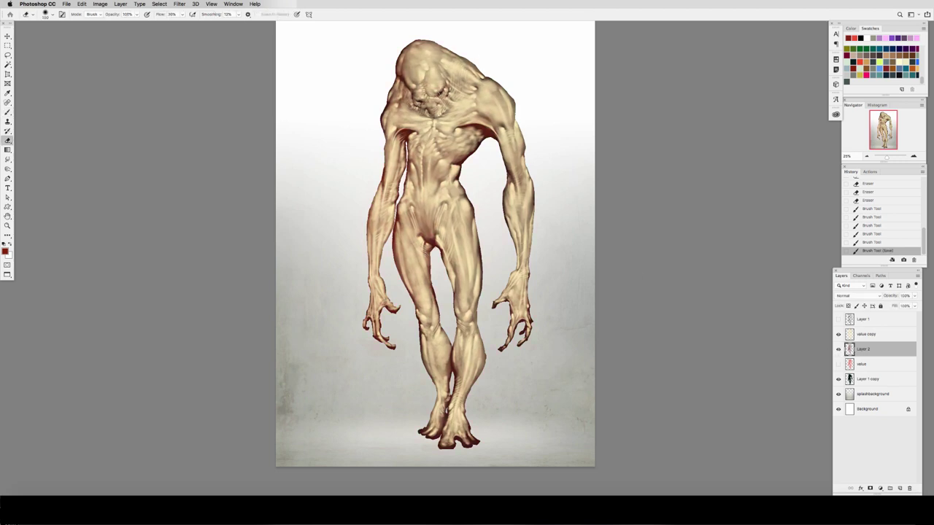
drag(419, 102, 417, 107)
Merge Layer 2 with the value copy layer and name the merged layer skin tones
key(super+e)
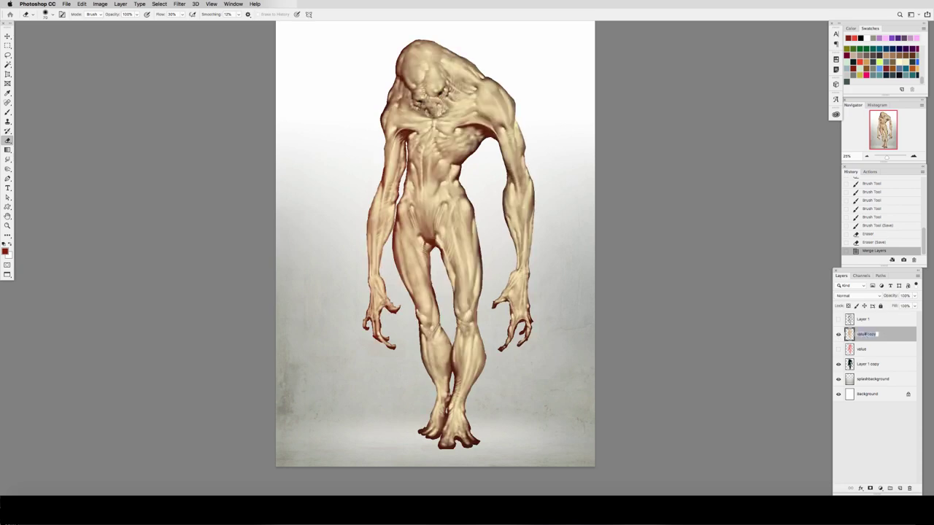
text(skin tones)
key(Return)
Load the skin tones layer as a selection and choose a very dark red foreground colour based on the armpit shadow
super+click(849, 335)
key(b)
super+click(411, 128)
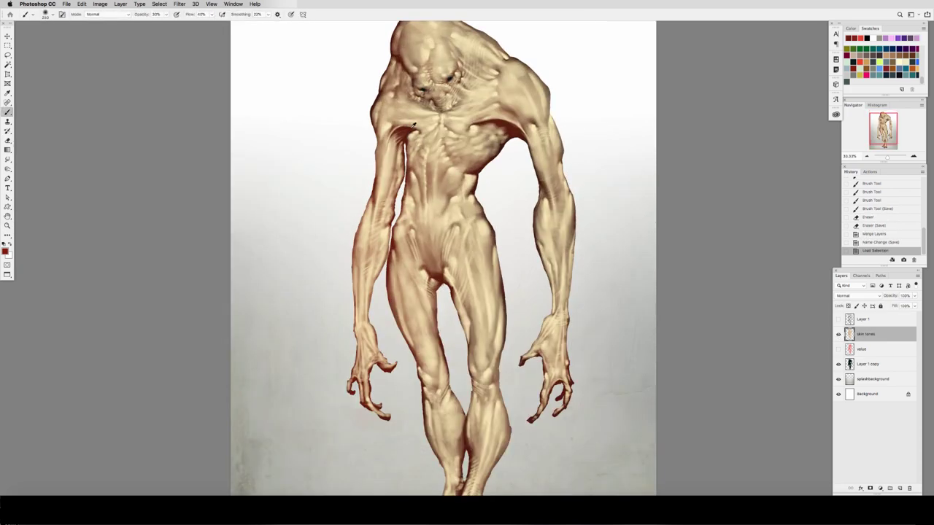
alt+super+click(407, 124)
click(5, 252)
key(Return)
key(b)
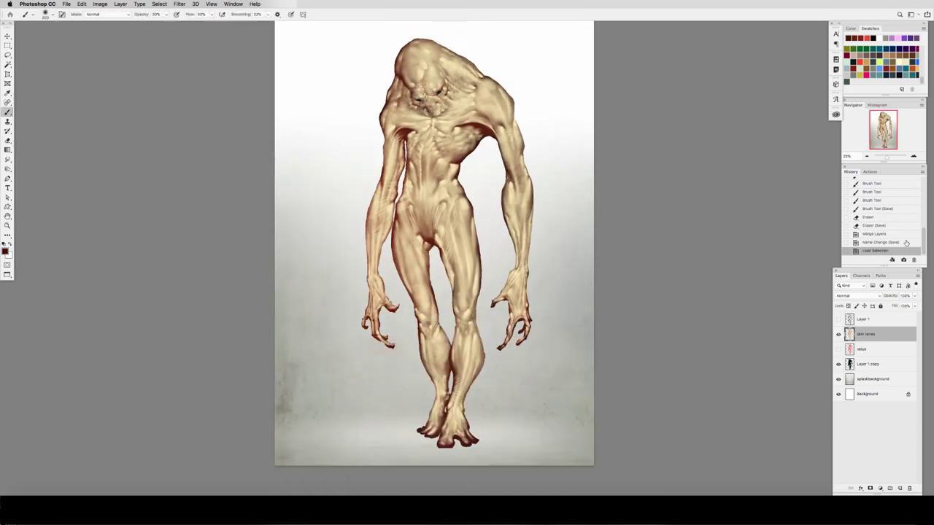
Shade the shoulder edge and the outer contour of the head with the very dark red
mouse_move(379, 114)
mouse_down()
mouse_move(414, 35)
mouse_move(366, 215)
mouse_move(384, 102)
mouse_move(371, 93)
mouse_move(392, 57)
mouse_up()
drag(390, 62, 419, 35)
mouse_move(438, 32)
mouse_down()
mouse_move(471, 42)
mouse_move(455, 48)
mouse_up()
mouse_move(454, 40)
mouse_down()
mouse_move(480, 51)
mouse_move(398, 52)
mouse_up()
Shade the armpit, torso side and forearm at the image's left with a smaller dark red brush
key(bracketleft)
key(bracketleft)
key(bracketleft)
key(bracketleft)
key(bracketleft)
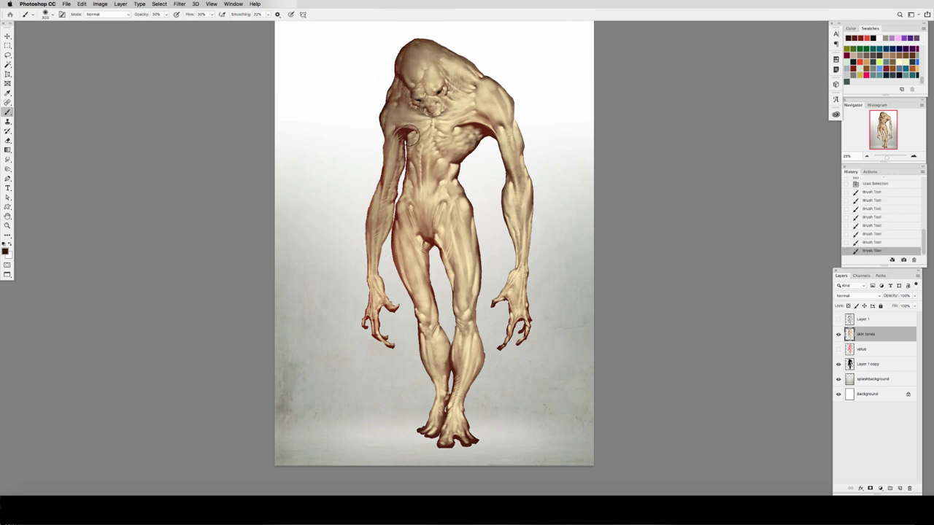
mouse_move(409, 134)
mouse_down()
mouse_move(393, 188)
mouse_move(403, 176)
mouse_up()
mouse_move(403, 210)
mouse_down()
mouse_move(425, 314)
mouse_move(371, 296)
mouse_move(376, 190)
mouse_up()
Undo the last forearm stroke and shade the arm from hand to shoulder with a larger brush at 20% opacity
key(bracketright)
key(bracketright)
key(bracketright)
key(bracketright)
key(bracketright)
key(super+z)
key(2)
drag(383, 351, 369, 143)
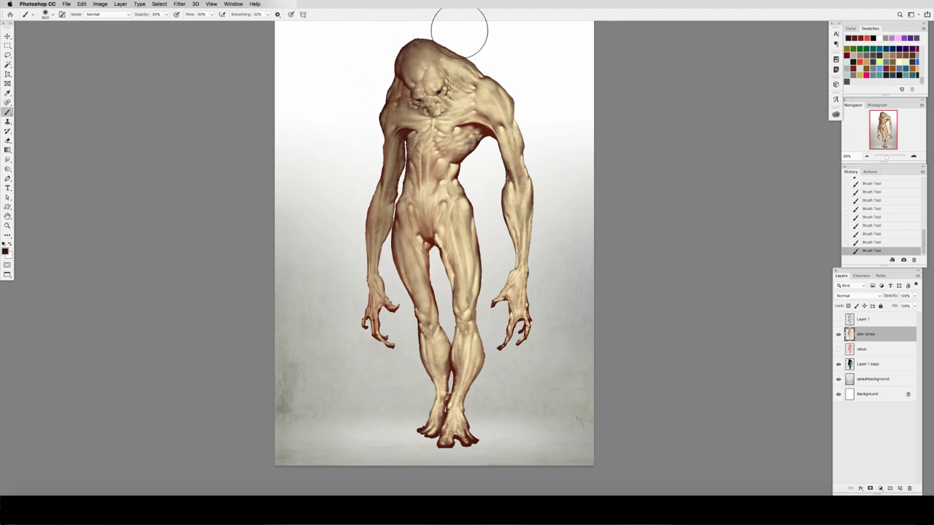
Flip the canvas horizontally, load the Layer 1 copy silhouette as a selection, and hide the selection outline
key(super+u)
super+click(853, 361)
key(super+h)
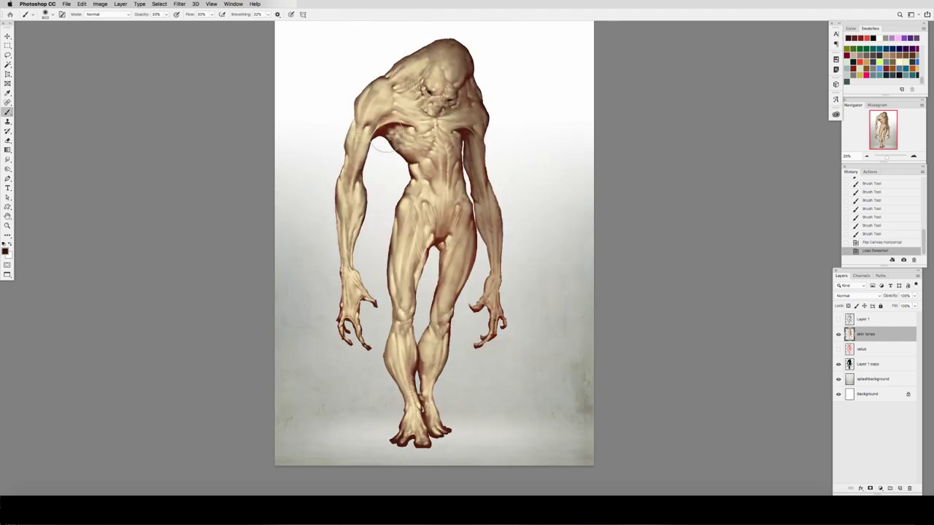
Paint sampled skin tones over the rib cage and head, undo a stray stroke, and save the file
alt+click(386, 136)
mouse_move(384, 142)
mouse_down()
mouse_move(406, 162)
mouse_move(417, 156)
mouse_move(397, 139)
mouse_move(397, 197)
mouse_move(444, 237)
mouse_move(442, 175)
mouse_up()
mouse_move(442, 175)
mouse_down()
mouse_move(426, 171)
mouse_move(442, 156)
mouse_move(422, 158)
mouse_up()
key(super+z)
alt+click(442, 156)
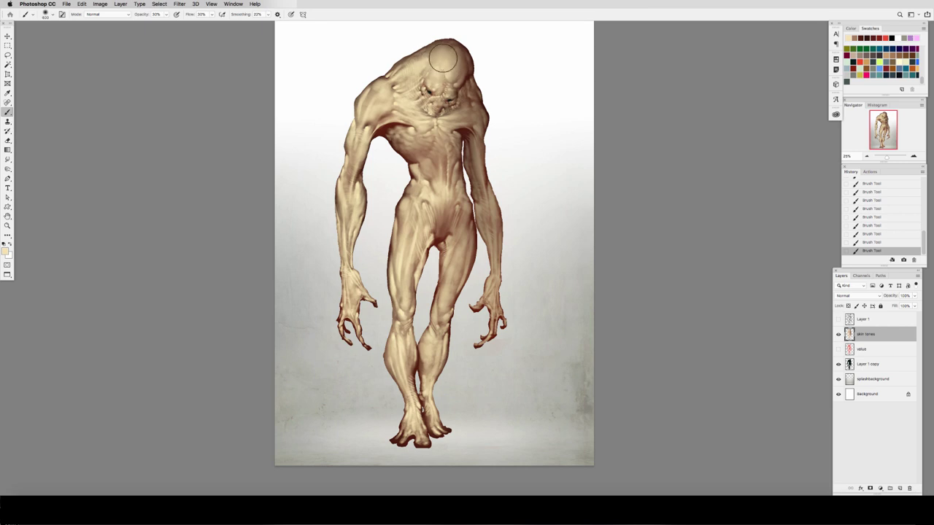
key(super+h)
key(super+s)
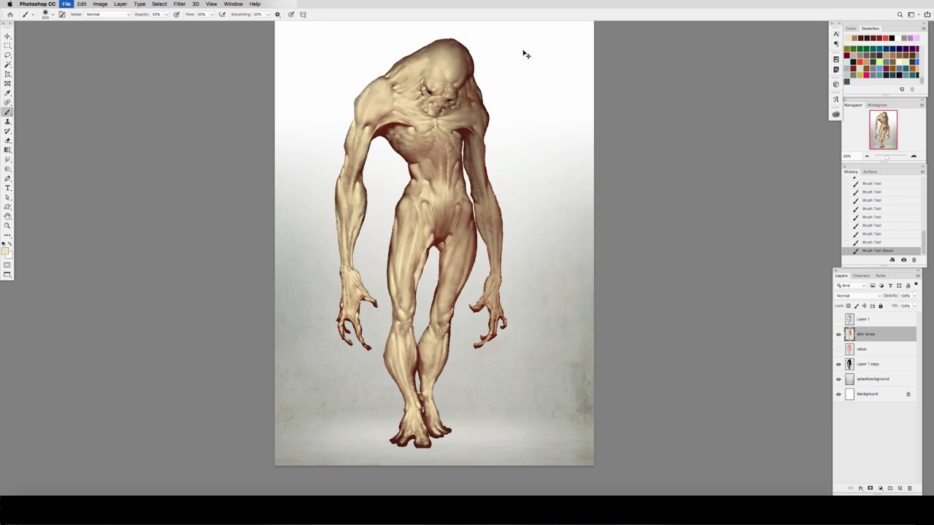
Blend the upper arm and forearm at the image's left using skin tones sampled around the armpit
key(super+h)
drag(364, 131, 354, 167)
mouse_move(354, 165)
mouse_down()
mouse_move(378, 141)
mouse_move(360, 186)
mouse_move(385, 141)
mouse_move(370, 162)
mouse_up()
alt+click(378, 138)
alt+click(384, 142)
alt+click(362, 162)
alt+click(389, 137)
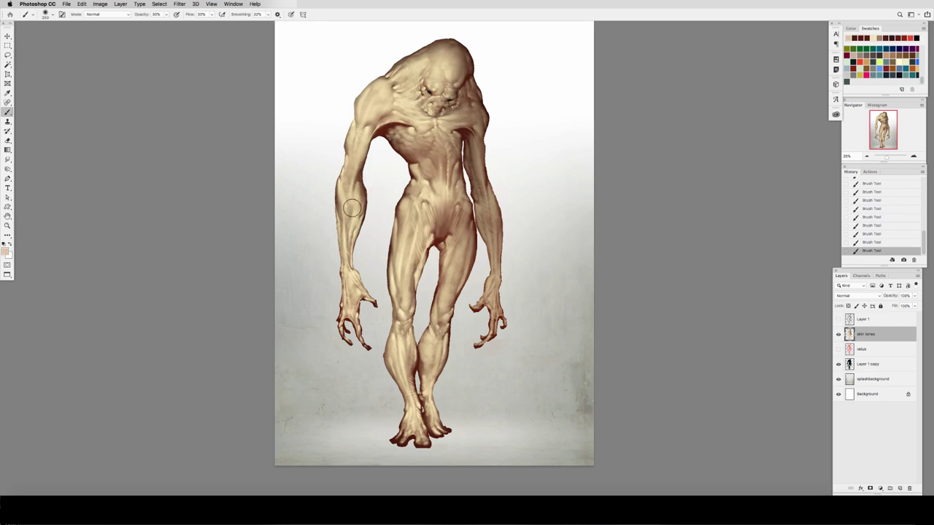
drag(350, 212, 346, 252)
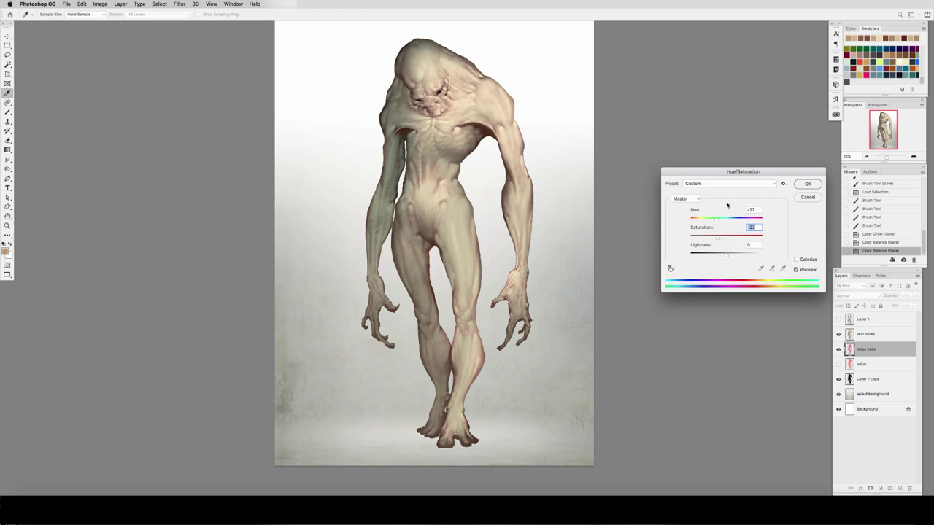
Lower the hue and saturation of the value copy layer with a Hue/Saturation adjustment
drag(716, 220, 714, 239)
click(808, 184)
key(super+b)
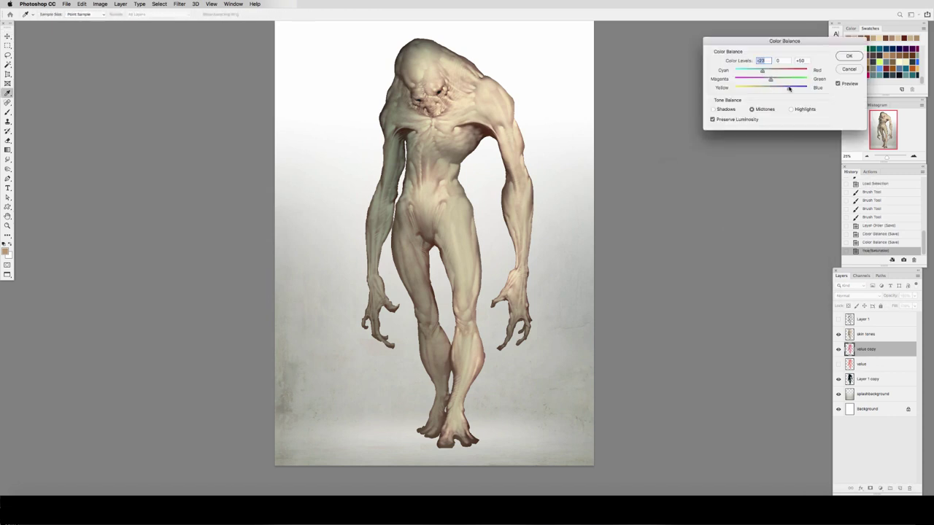
drag(789, 88, 782, 81)
click(849, 70)
Paint a sampled light skin tone on the chest at 40% opacity, on the skin tones layer inside the Layer 1 copy silhouette selection
click(874, 335)
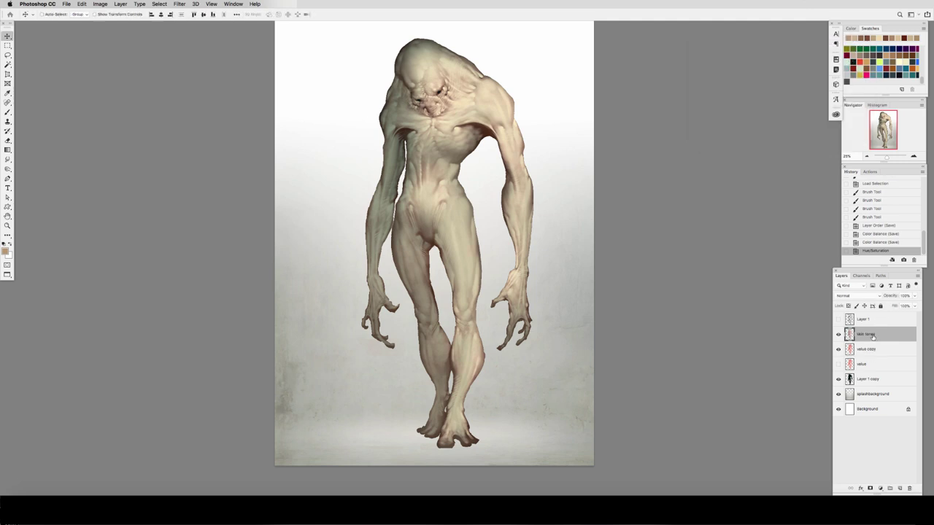
key(b)
alt+click(464, 106)
super+click(850, 380)
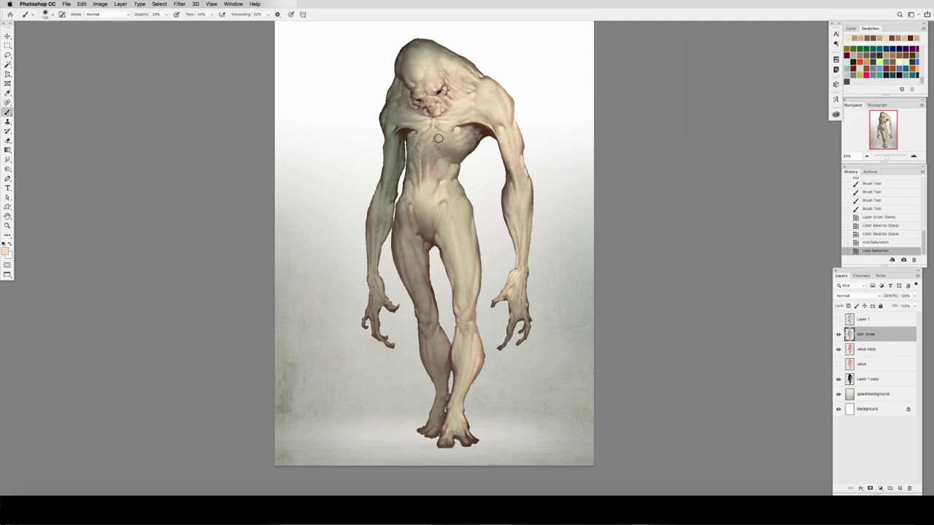
key(bracketright)
key(4)
mouse_move(439, 139)
mouse_down()
mouse_move(431, 143)
mouse_move(459, 148)
mouse_move(434, 146)
mouse_move(440, 140)
mouse_up()
Sample a light chest tone and paint over the rib cage with a smaller brush at 30% opacity
scroll(435, 137, up, 2)
key(3)
alt+click(446, 119)
key(bracketleft)
key(bracketleft)
key(bracketleft)
key(bracketleft)
key(bracketleft)
key(bracketleft)
key(bracketleft)
key(bracketleft)
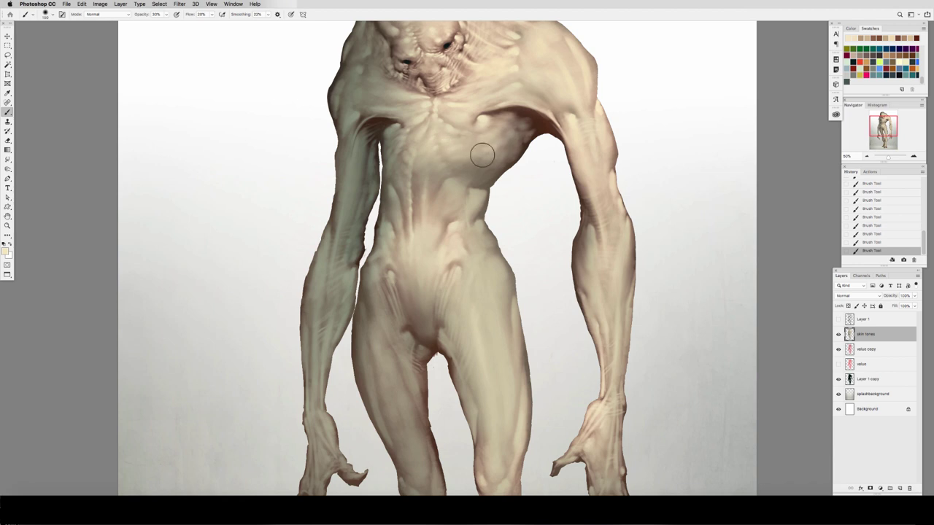
Sample a darker rib tone for the brush and smudge the lower rib cage at 40% strength
key(z)
alt+click(460, 121)
key(b)
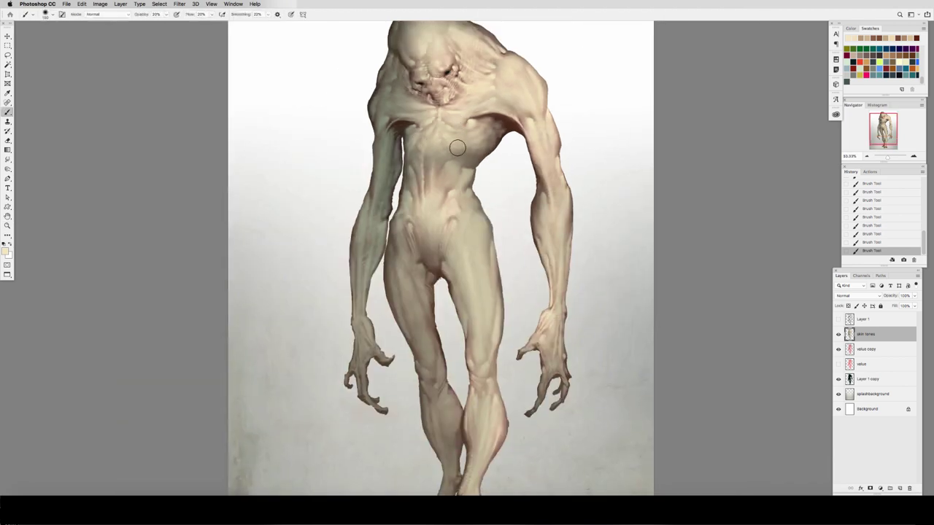
key(bracketleft)
key(r)
key(b)
alt+click(465, 154)
key(r)
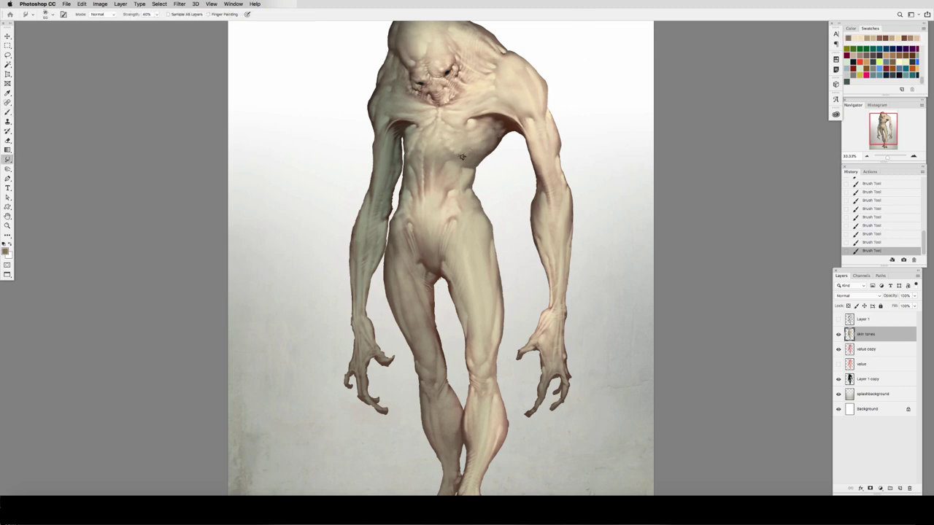
mouse_move(462, 156)
mouse_down()
mouse_move(457, 151)
mouse_move(452, 167)
mouse_up()
Sample the light shoulder tone and paint short vertical strokes on the lower ribs
key(b)
alt+click(504, 88)
drag(453, 168, 453, 162)
drag(453, 162, 452, 168)
drag(453, 162, 453, 168)
drag(453, 162, 452, 170)
drag(452, 165, 452, 174)
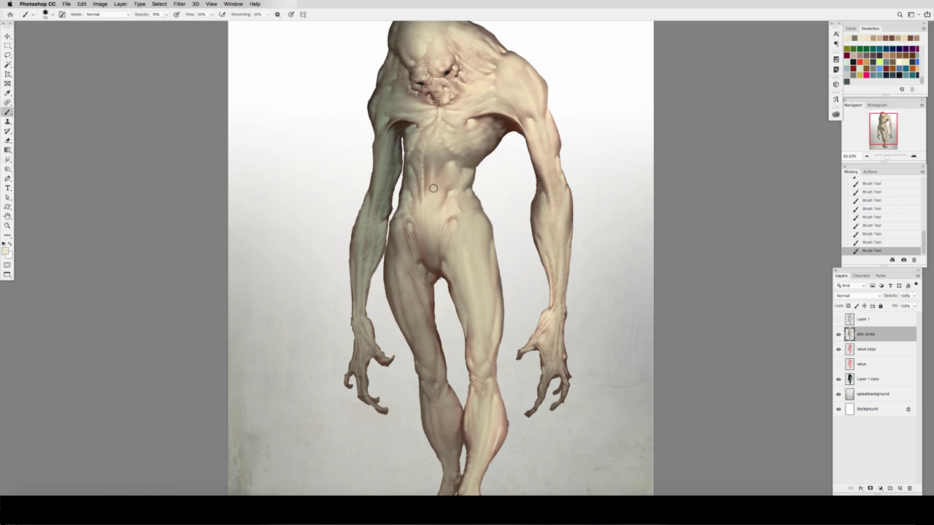
Revert the recent brush strokes to the earlier saved state in the history
key(z)
alt+click(524, 116)
click(870, 186)
drag(923, 239, 923, 221)
click(876, 190)
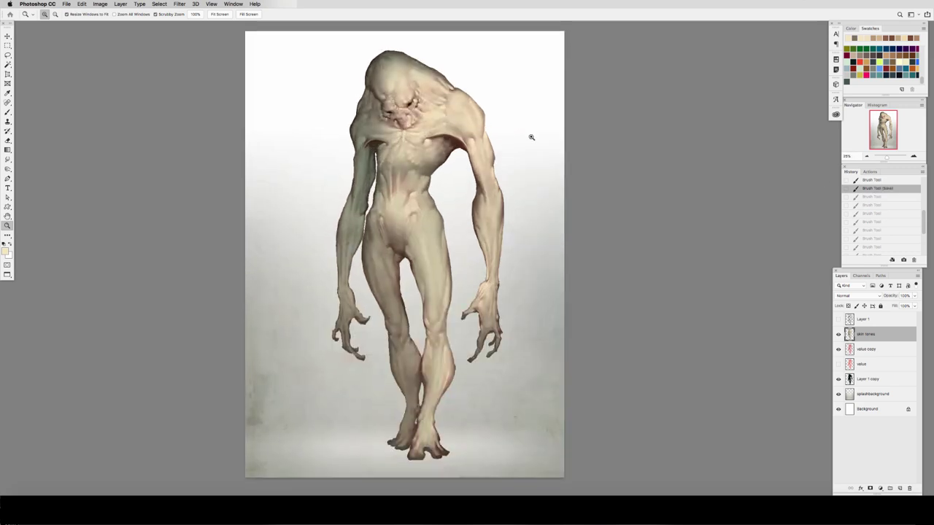
Flip the canvas horizontally and fill the Layer 1 copy silhouette with brown on a new layer above skin tones
key(super+shift+h)
click(901, 489)
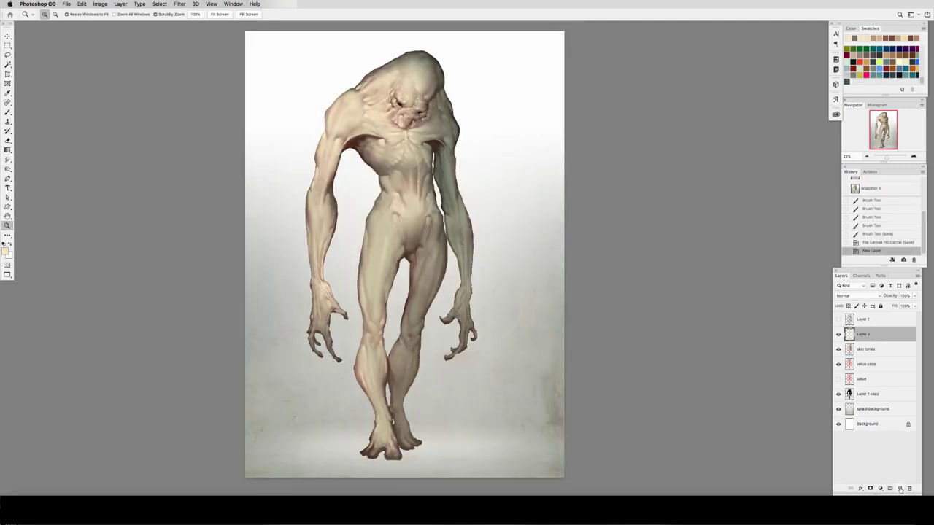
super+click(850, 394)
click(867, 69)
key(alt+BackSpace)
Set the brown layer's blend mode to Multiply and clear the selection
click(859, 296)
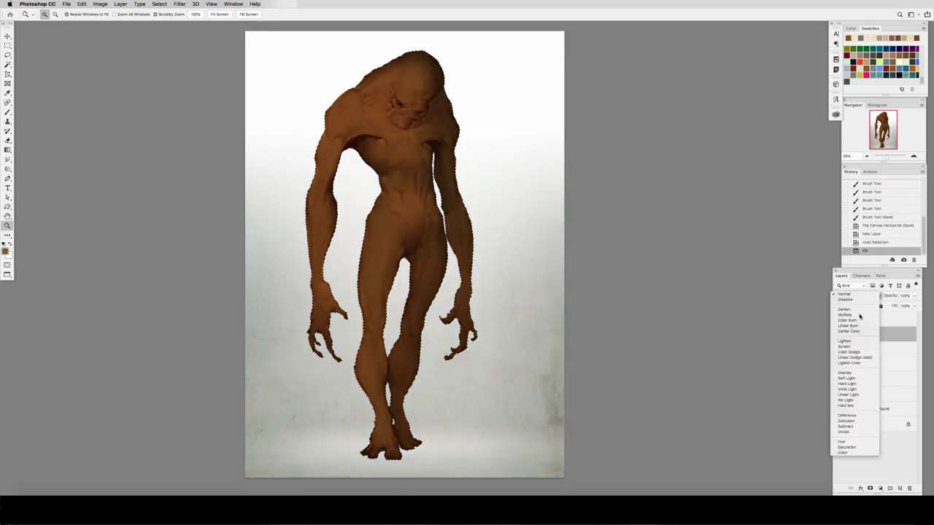
click(861, 316)
key(super+d)
Shift the hue of the brown Multiply layer towards an olive brown with Hue/Saturation
key(super+u)
drag(728, 221, 739, 224)
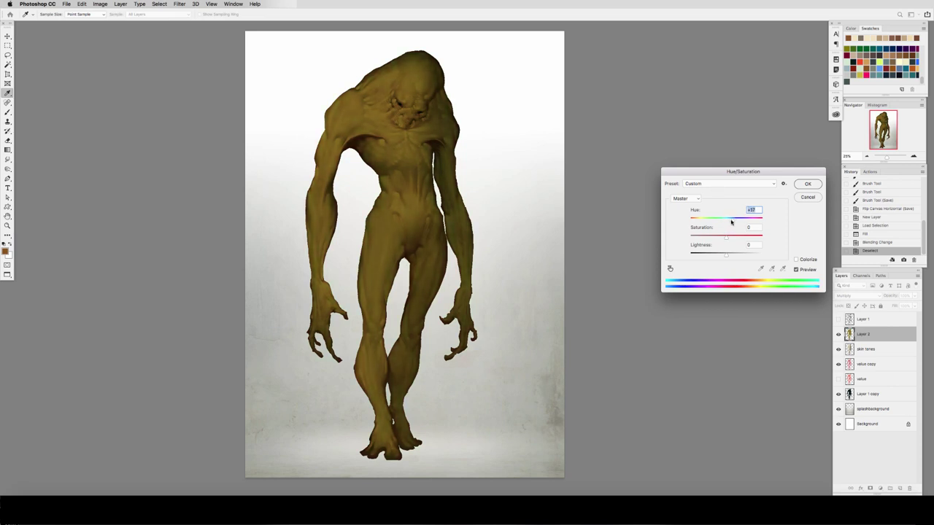
mouse_move(731, 222)
mouse_down()
mouse_move(719, 235)
mouse_move(724, 223)
mouse_up()
key(Return)
key(z)
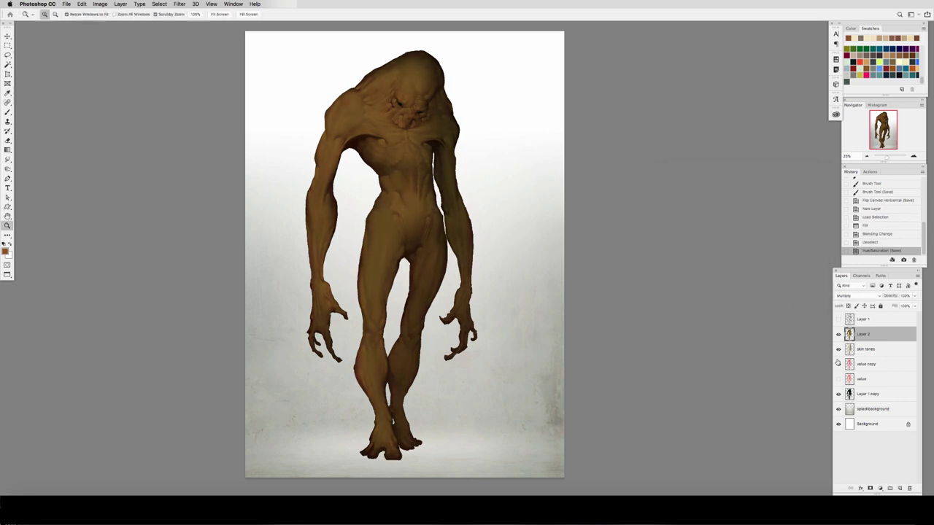
Add a layer mask to Layer 2 and fill it with black, with white ready for brushing
click(870, 488)
key(alt+BackSpace)
key(x)
key(b)
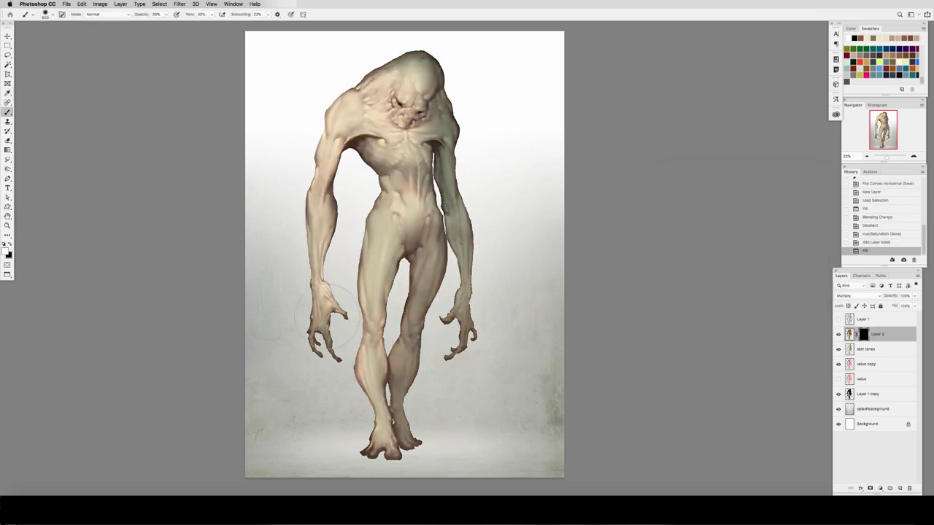
Brush white on the Layer 2 mask with a large soft brush to reveal brown on the image-left hand and forearm
key(bracketright)
key(bracketright)
mouse_move(326, 319)
mouse_down()
mouse_move(319, 261)
mouse_move(332, 257)
mouse_up()
mouse_move(328, 259)
mouse_down()
mouse_move(328, 298)
mouse_move(321, 251)
mouse_up()
drag(321, 252, 305, 186)
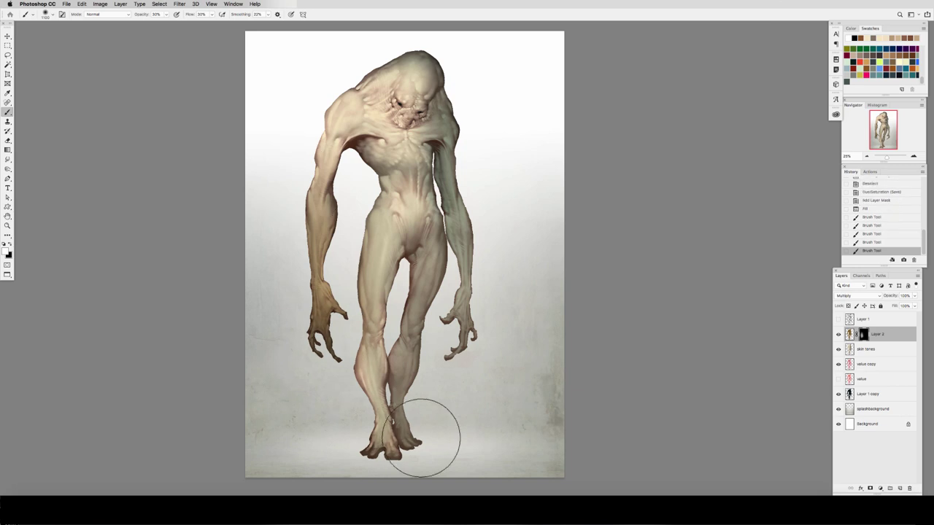
Reveal the brown tone on the feet, calves and thigh by brushing white on the Layer 2 mask
drag(397, 441, 376, 409)
mouse_move(373, 405)
mouse_down()
mouse_move(348, 450)
mouse_move(391, 445)
mouse_up()
drag(409, 438, 397, 420)
key(bracketleft)
key(bracketleft)
key(bracketleft)
drag(372, 320, 405, 380)
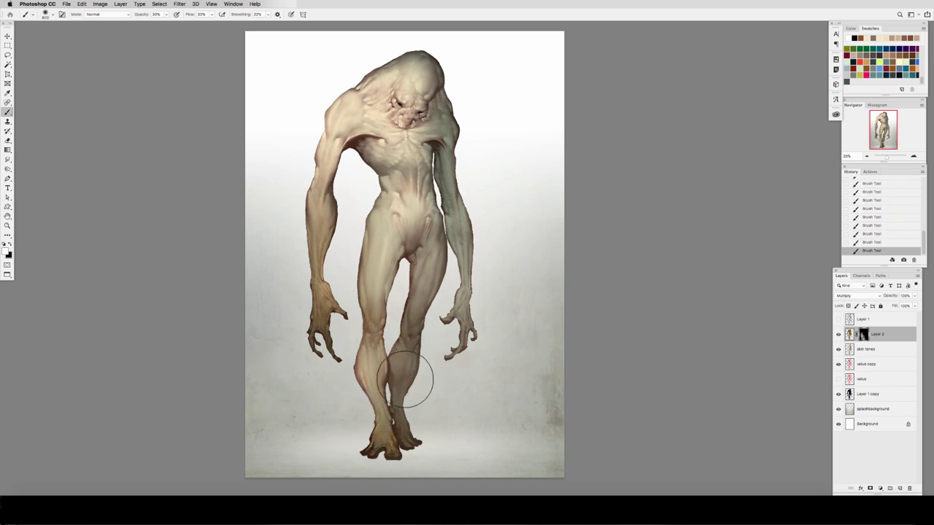
mouse_move(425, 303)
mouse_down()
mouse_move(420, 256)
mouse_move(410, 261)
mouse_move(432, 245)
mouse_up()
Darken the side of the ribcage and the far armpit on the mask with a smaller brush
key(bracketleft)
key(bracketleft)
key(bracketleft)
key(bracketleft)
mouse_move(373, 147)
mouse_down()
mouse_move(367, 134)
mouse_move(365, 180)
mouse_move(376, 200)
mouse_up()
drag(435, 150, 443, 152)
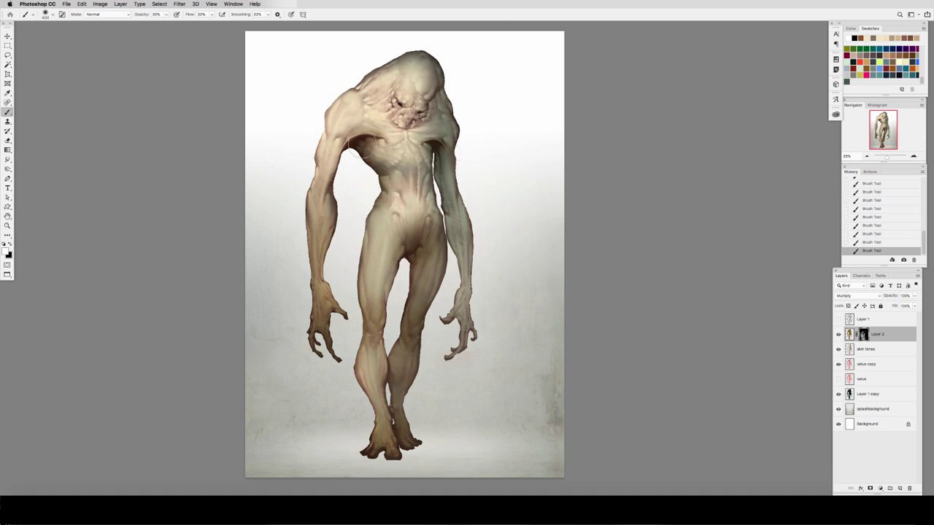
Reveal brown on the near elbow and on the image-right hand and forearm, and save the document
key(bracketright)
key(bracketright)
drag(339, 218, 335, 224)
key(bracketright)
key(bracketright)
mouse_move(460, 350)
mouse_down()
mouse_move(470, 233)
mouse_move(469, 244)
mouse_up()
key(super+s)
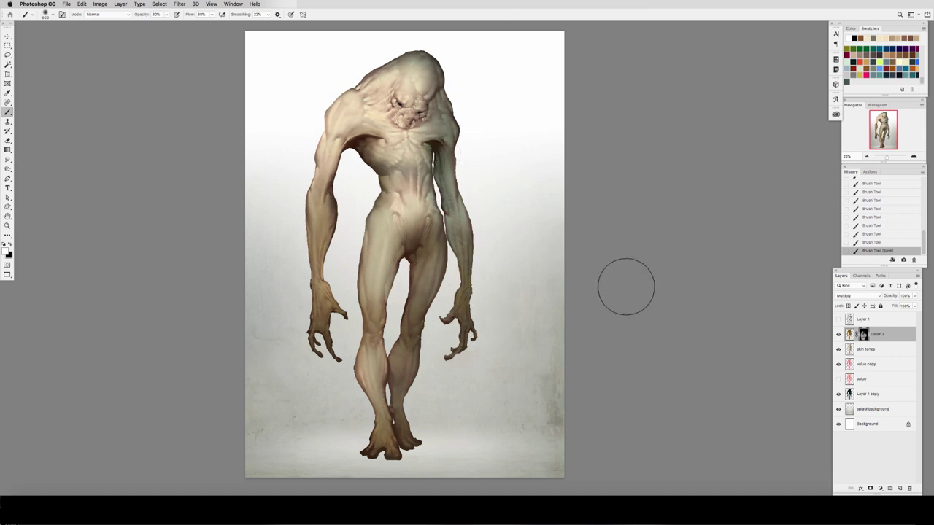
Flip the canvas horizontally and brush the Layer 2 mask over the lower abdomen and crotch with a smaller brush
key(super+shift+h)
key(x)
key(bracketleft)
key(bracketleft)
key(bracketleft)
key(bracketleft)
key(bracketleft)
drag(393, 216, 398, 234)
drag(396, 227, 399, 238)
drag(396, 232, 398, 240)
mouse_move(397, 235)
mouse_down()
mouse_move(394, 210)
mouse_move(401, 261)
mouse_up()
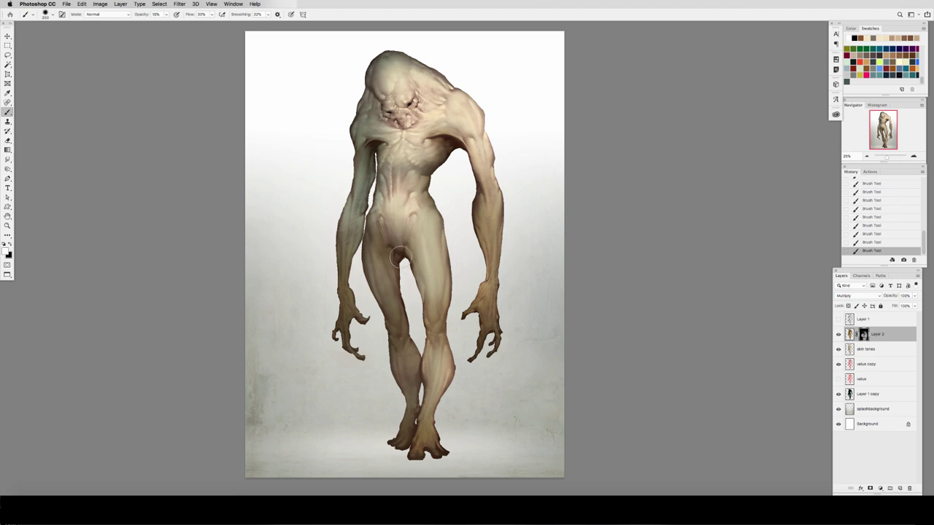
Save the document and brush the Layer 2 mask under both armpits with a smaller brush
key(ctrl+s)
key(bracketleft)
key(bracketleft)
key(bracketleft)
drag(375, 147, 375, 158)
drag(375, 151, 374, 169)
mouse_move(460, 150)
mouse_down()
mouse_move(468, 162)
mouse_move(457, 138)
mouse_move(442, 138)
mouse_up()
key(bracketright)
key(bracketright)
Deepen the tone on the Layer 2 mask around the face, cheeks and neck at 20% brush opacity
key(2)
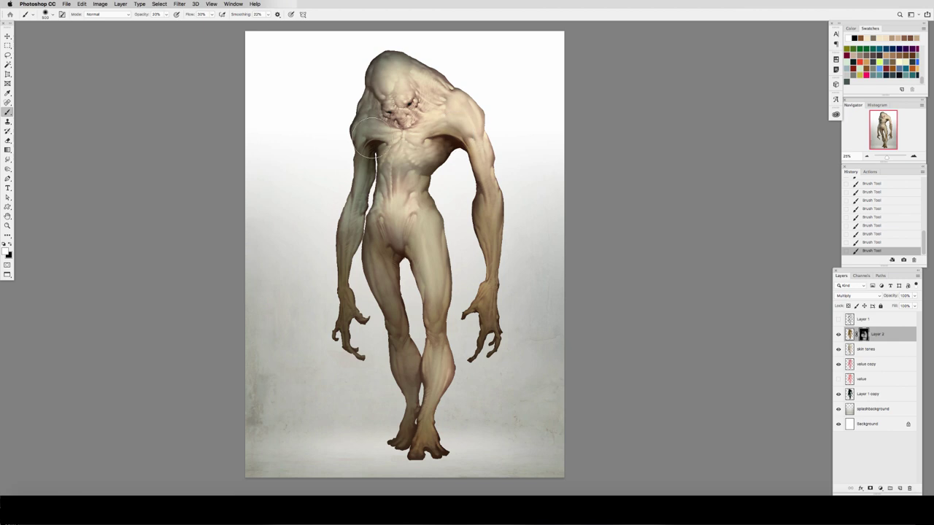
key(super+plus)
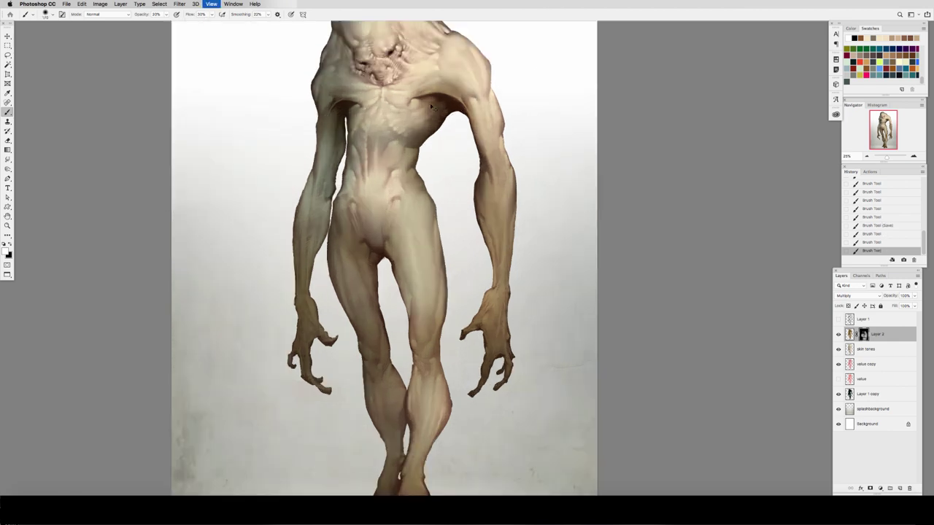
key(super+plus)
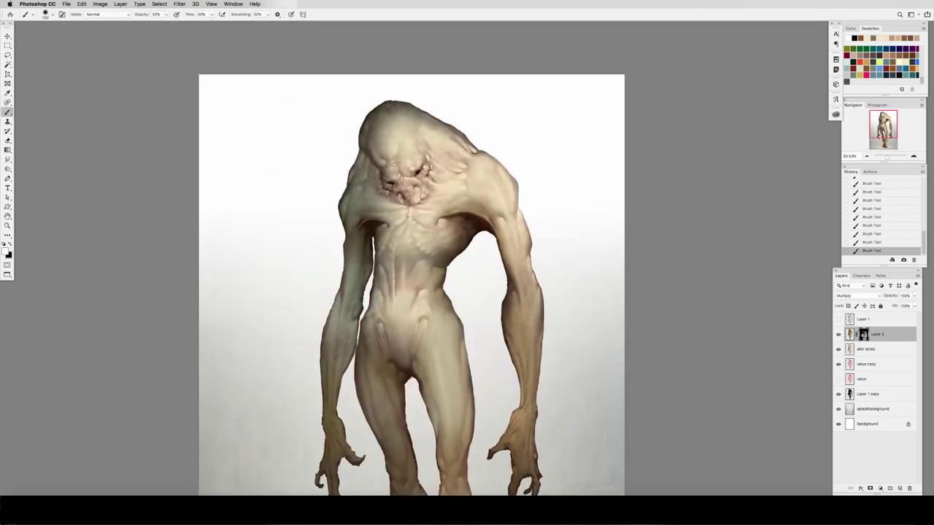
mouse_move(427, 172)
mouse_down()
mouse_move(464, 165)
mouse_move(440, 139)
mouse_up()
key(bracketright)
key(bracketright)
key(bracketright)
mouse_move(389, 190)
mouse_down()
mouse_move(368, 170)
mouse_move(377, 187)
mouse_up()
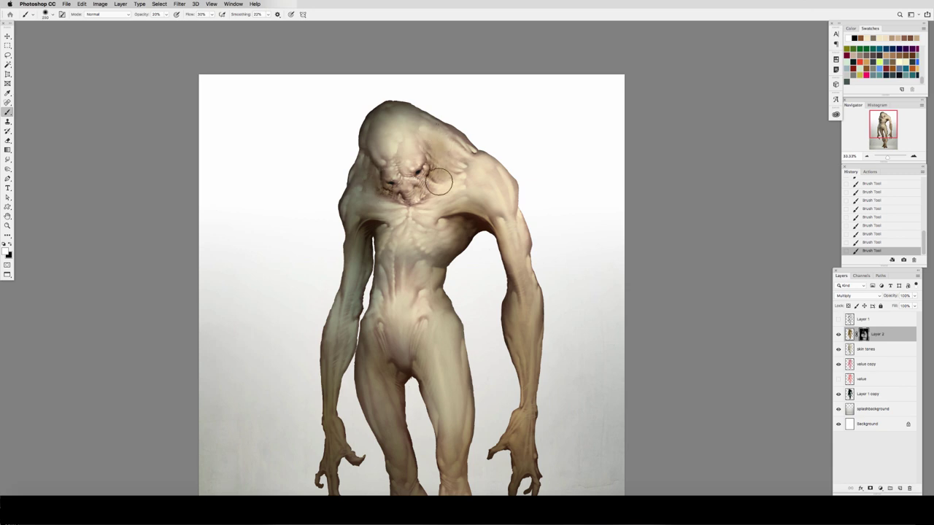
drag(439, 182, 441, 153)
super+click(425, 169)
key(bracketleft)
key(bracketleft)
key(bracketleft)
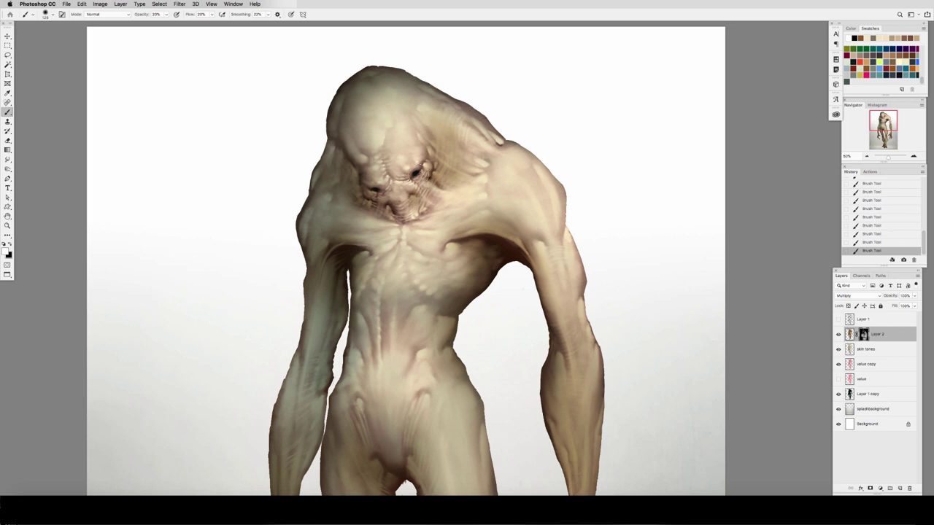
click(839, 365)
alt+super+click(426, 208)
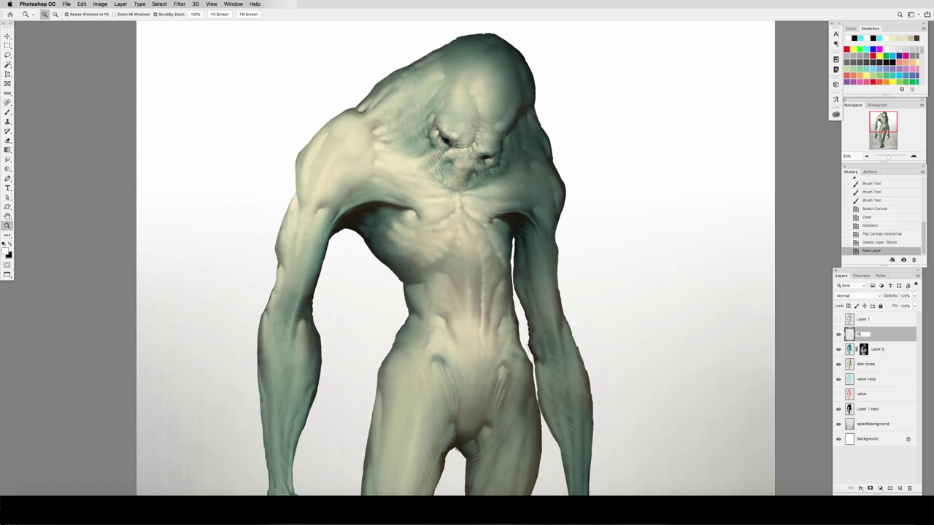
Name the new layer highlights and paint white textured-brush highlights on the two forehead bumps
key(Return)
click(481, 147)
drag(462, 151, 450, 173)
key(b)
key(F5)
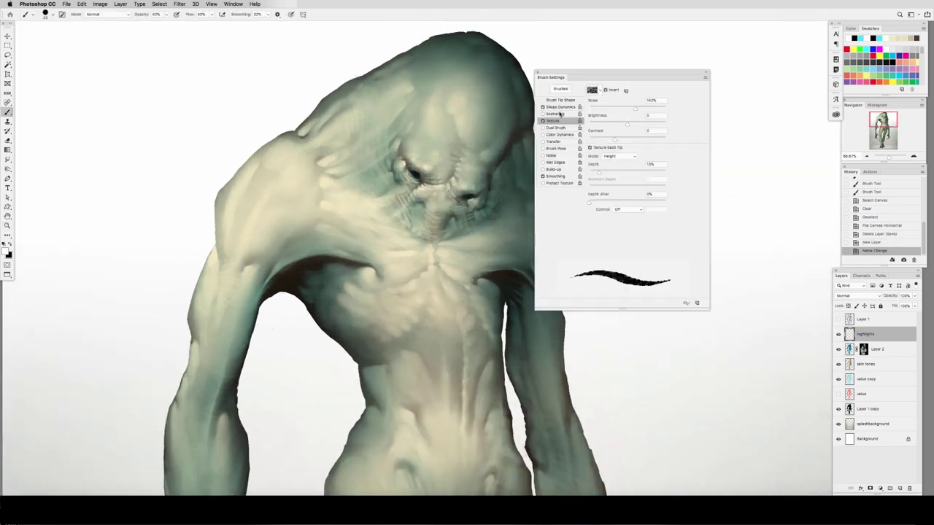
key(F5)
drag(456, 126, 464, 111)
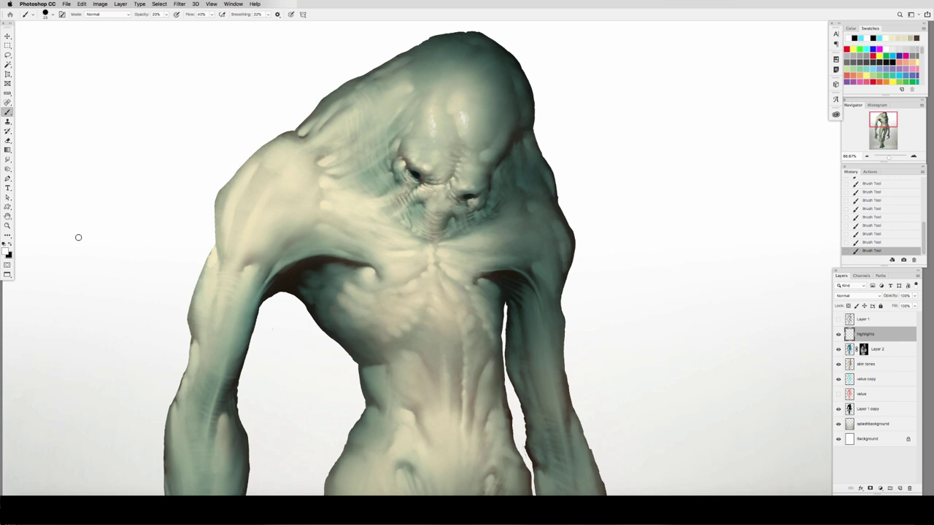
Set the foreground colour to a pale cream in the colour picker
click(5, 251)
click(423, 340)
click(415, 335)
click(566, 329)
Partly erase the forehead highlights and repaint them as thin strokes with a smaller brush
key(e)
drag(467, 115, 464, 126)
drag(464, 126, 465, 117)
drag(437, 113, 464, 120)
key(b)
key(bracketleft)
key(bracketleft)
key(bracketleft)
key(bracketleft)
drag(434, 119, 438, 127)
Flip the canvas horizontally and paint tiny highlights on the skin folds below the eye at 50% opacity
scroll(461, 127, up, 1)
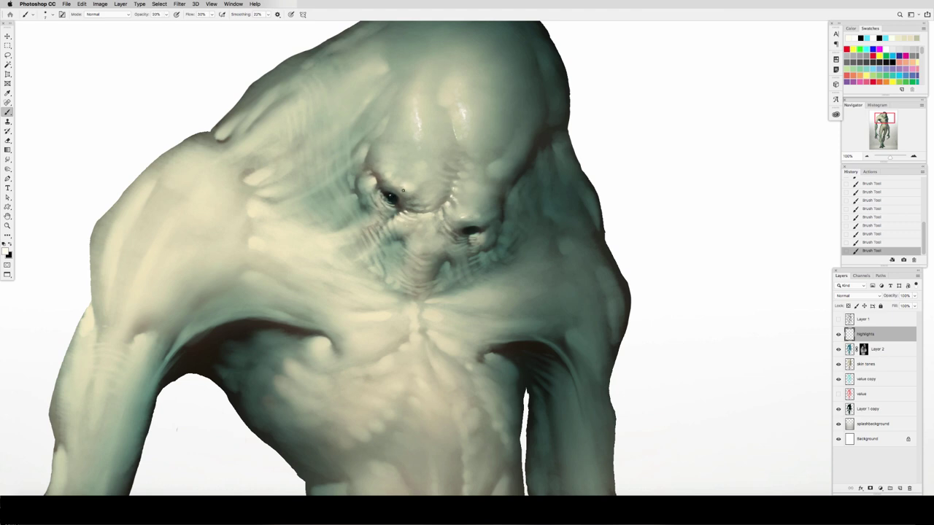
key(super+shift+h)
key(5)
drag(431, 210, 438, 216)
drag(434, 212, 444, 222)
drag(440, 218, 447, 225)
drag(442, 221, 449, 227)
drag(445, 222, 453, 232)
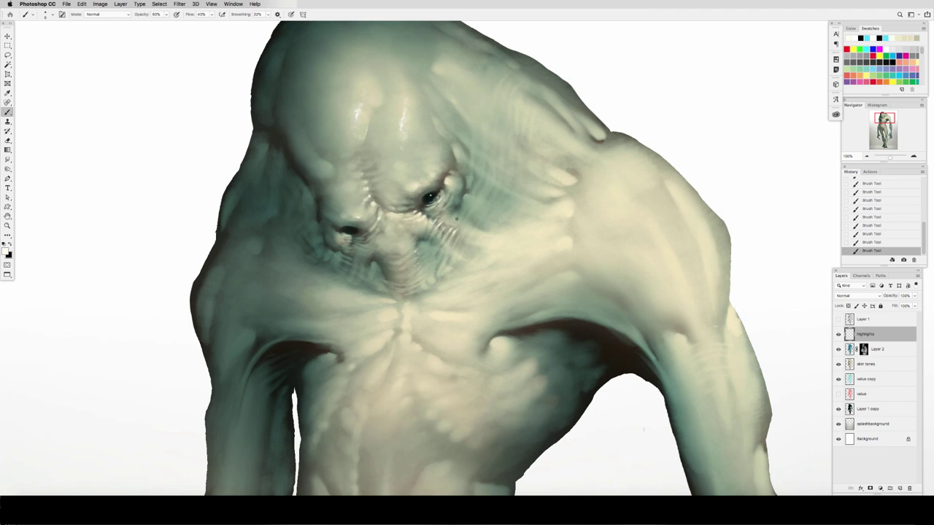
Try to soften the cheek-fold highlights with the Smudge tool at 10% strength
key(r)
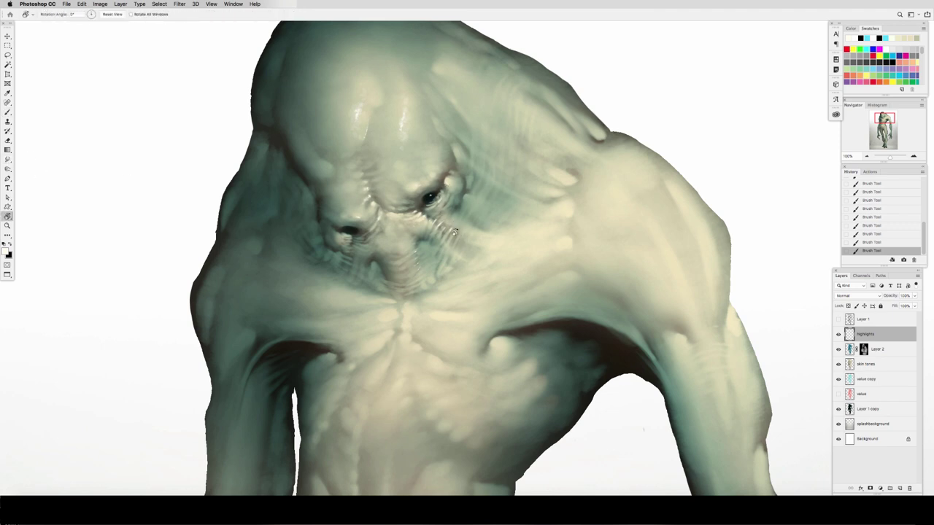
key(r)
drag(459, 230, 441, 221)
drag(435, 219, 429, 214)
drag(417, 258, 417, 268)
drag(459, 246, 459, 219)
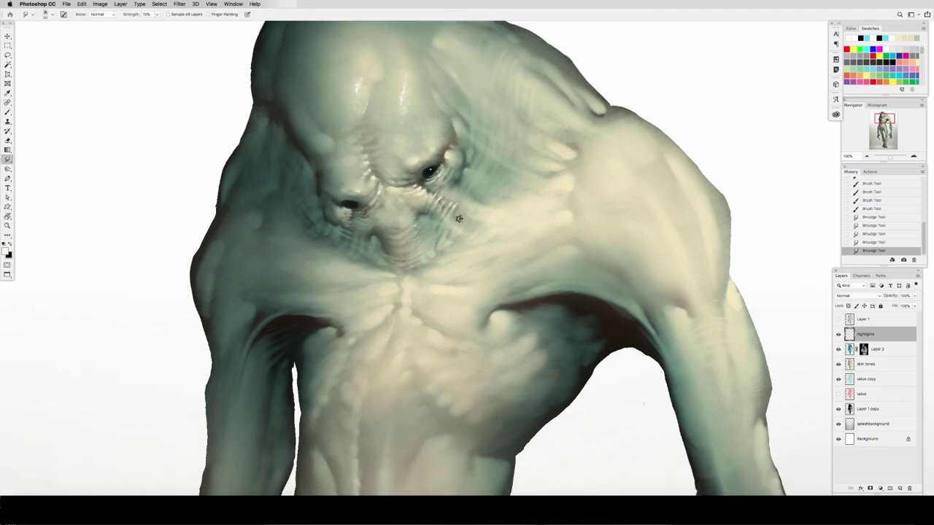
Undo the smudge strokes on the cheek folds and return to the Brush tool
key(b)
key(super+z)
key(super+z)
key(super+z)
key(super+z)
key(super+z)
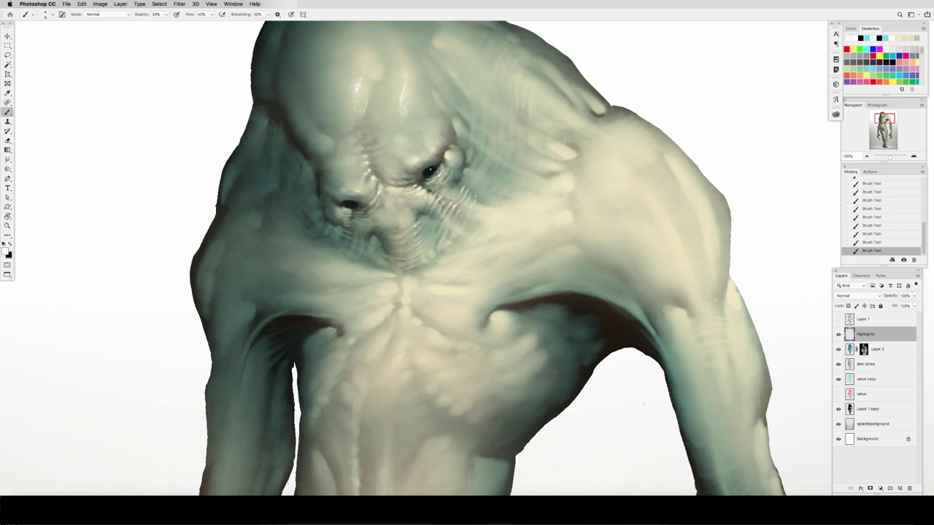
Erase part of the highlight on the brow beside the near eye
key(e)
drag(416, 172, 407, 175)
key(bracketleft)
key(bracketleft)
key(bracketleft)
key(bracketleft)
Paint short fine highlights on the neck wrinkles beside the near eye
key(z)
alt+click(491, 162)
key(b)
drag(481, 149, 484, 154)
drag(482, 150, 487, 152)
drag(486, 151, 488, 152)
drag(487, 149, 489, 151)
drag(487, 150, 490, 152)
drag(488, 149, 490, 151)
Paint highlights along the neck ridge behind the head with a larger brush, flipping the canvas horizontally
key(bracketright)
key(bracketright)
key(bracketright)
key(bracketright)
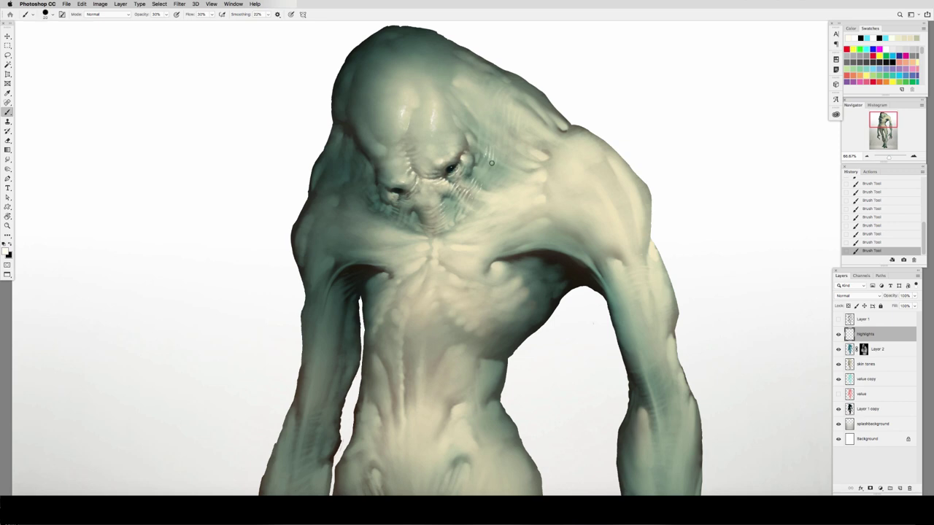
key(7)
drag(487, 96, 480, 89)
key(super+f)
drag(385, 94, 380, 98)
drag(384, 94, 379, 99)
drag(382, 96, 375, 101)
drag(378, 99, 358, 119)
key(2)
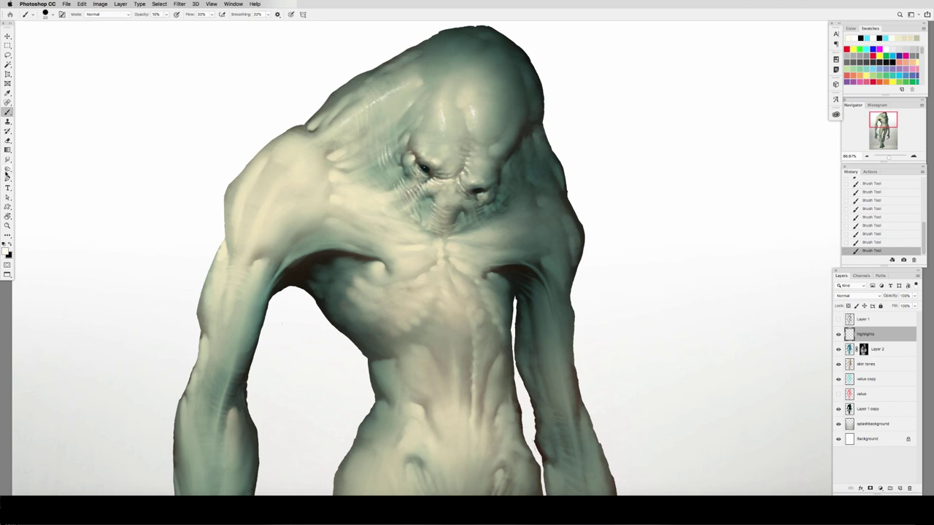
Smudge the fresh highlights along the neck ridge to blend them into the skin
click(8, 160)
drag(368, 108, 378, 106)
key(r)
mouse_move(377, 106)
mouse_down()
mouse_move(382, 128)
mouse_move(392, 126)
mouse_move(380, 135)
mouse_up()
click(7, 161)
key(b)
Set the Smudge strength to 50% and blend the highlights on the forehead, neck and cheek folds
click(8, 159)
key(5)
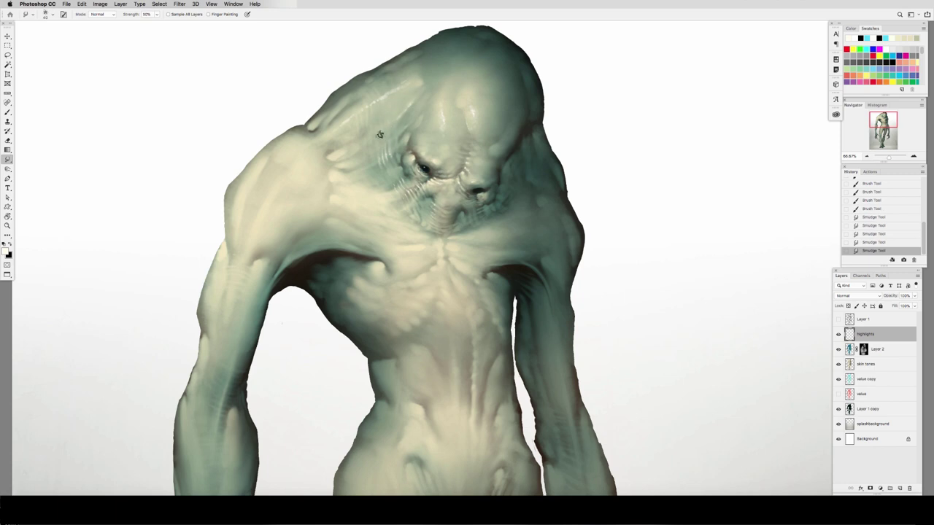
mouse_move(442, 126)
mouse_down()
mouse_move(381, 102)
mouse_move(396, 85)
mouse_move(363, 117)
mouse_up()
key(bracketright)
key(bracketright)
drag(400, 192, 402, 181)
key(b)
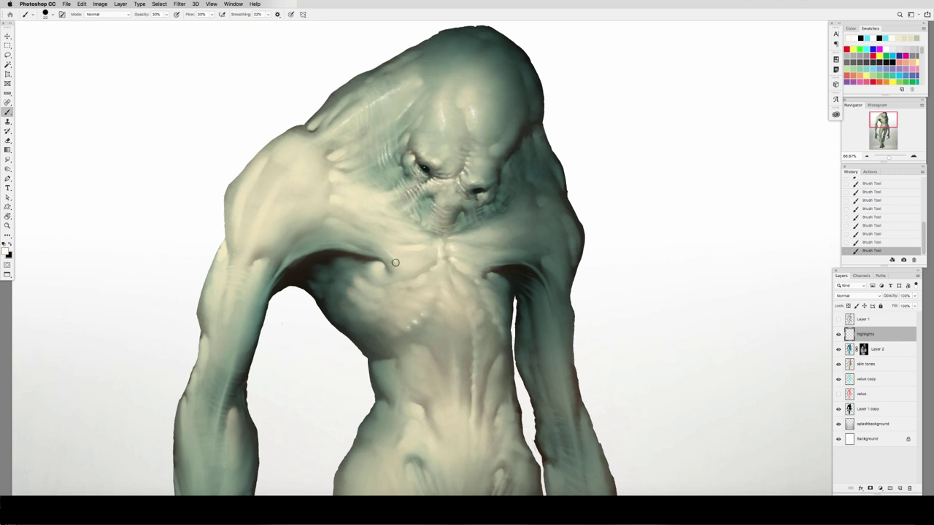
Add a small highlight on the chest, then save the painting and flip the canvas horizontally
drag(378, 265, 378, 267)
key(super+s)
key(super+shift+h)
Paint soft highlights on the near shoulder with a larger brush
drag(540, 202, 546, 211)
drag(624, 267, 503, 233)
key(bracketright)
key(bracketright)
drag(445, 171, 427, 144)
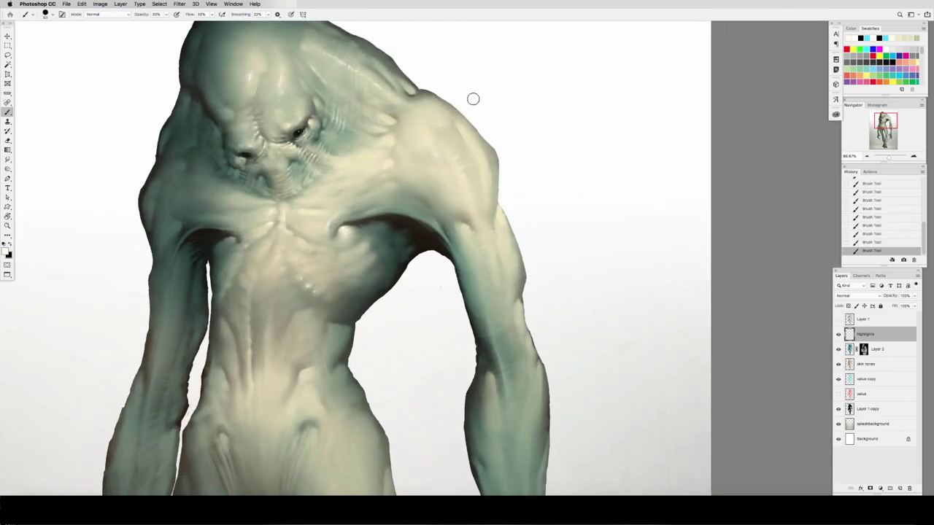
Add finer highlights on the near shoulder with a smaller brush and clean them up with the Eraser
key(bracketleft)
key(bracketleft)
key(4)
key(shift+4)
key(bracketleft)
key(z)
alt+click(501, 220)
key(e)
key(b)
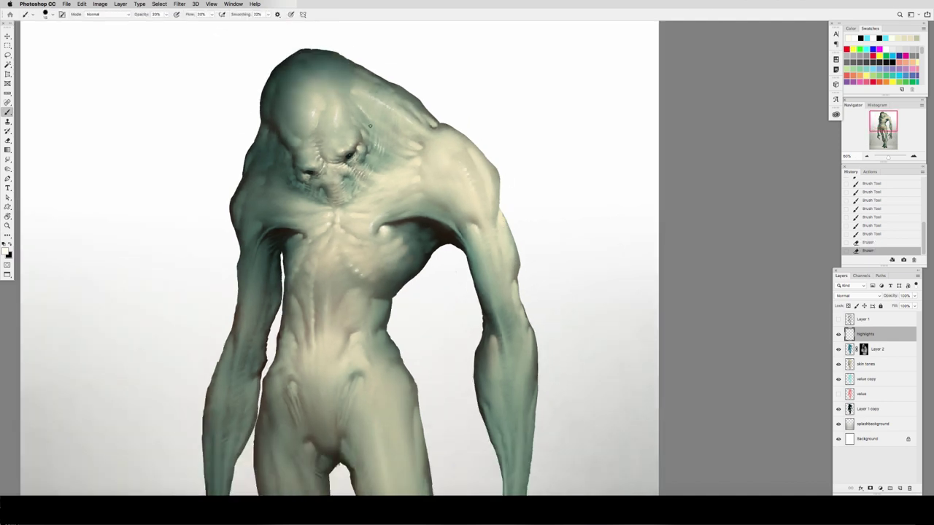
Paint a soft highlight from the forehead down towards the near eye with a larger brush
key(bracketright)
key(bracketright)
key(bracketright)
mouse_move(313, 114)
mouse_down()
mouse_move(336, 100)
mouse_move(318, 123)
mouse_move(361, 166)
mouse_up()
Paint small bright highlights on the ribs below the chest with a progressively smaller brush
key(bracketleft)
key(shift+2)
key(3)
key(bracketleft)
key(bracketleft)
key(bracketleft)
drag(349, 242, 358, 259)
key(bracketleft)
key(bracketleft)
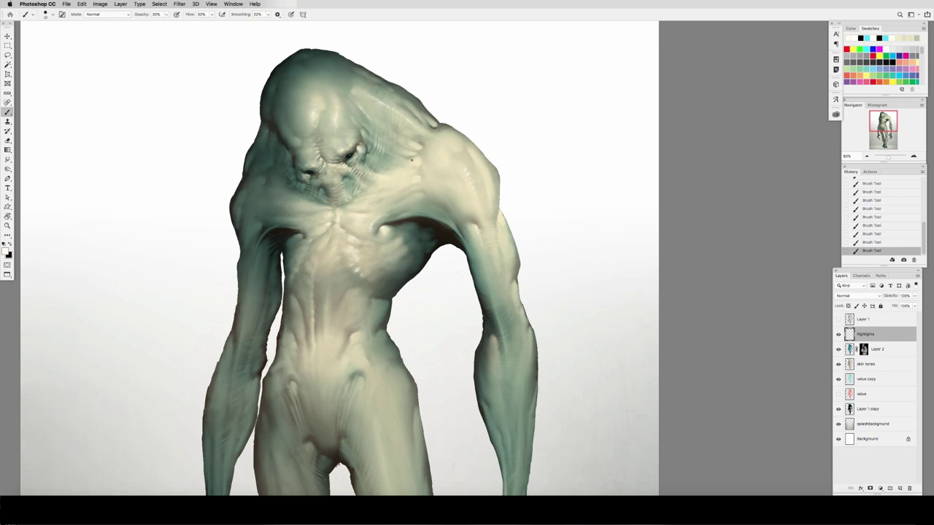
drag(352, 239, 352, 240)
key(bracketleft)
click(354, 251)
Dab a row of small highlights from the forehead bump down to the brow above the near eye
drag(336, 119, 336, 113)
click(336, 126)
click(338, 132)
click(339, 136)
click(341, 141)
click(342, 144)
click(344, 149)
click(344, 151)
Smudge the fresh highlights on the brow above the near eye and trim them with the Eraser
key(r)
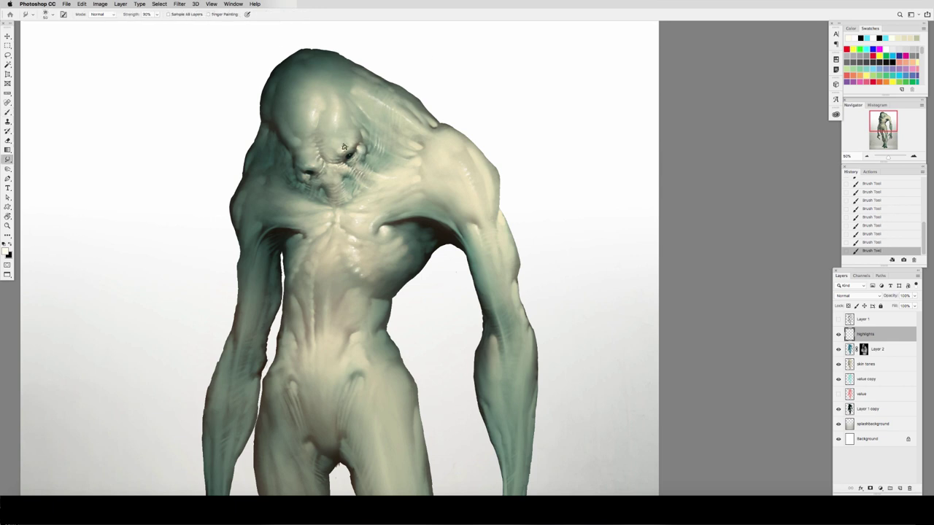
drag(346, 150, 345, 146)
drag(344, 148, 343, 145)
mouse_move(342, 146)
mouse_down()
mouse_move(339, 138)
mouse_move(344, 149)
mouse_up()
key(b)
key(e)
drag(344, 149, 342, 146)
Dab fine highlights along the brow and lid of the near eye
key(b)
click(343, 149)
click(345, 149)
click(351, 149)
super+click(355, 140)
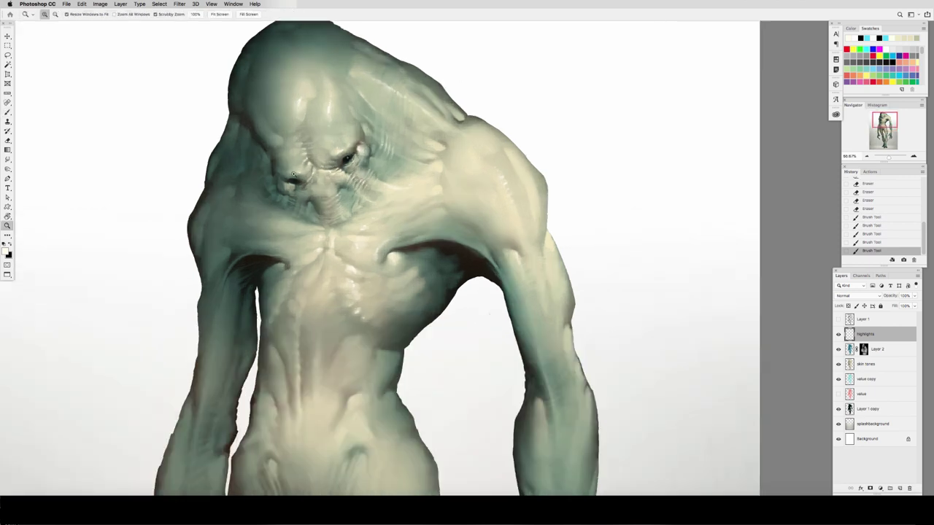
click(352, 150)
click(350, 151)
Dab small highlights on the skin below the near cheek, beside the neck
alt+super+click(344, 153)
click(382, 196)
click(384, 194)
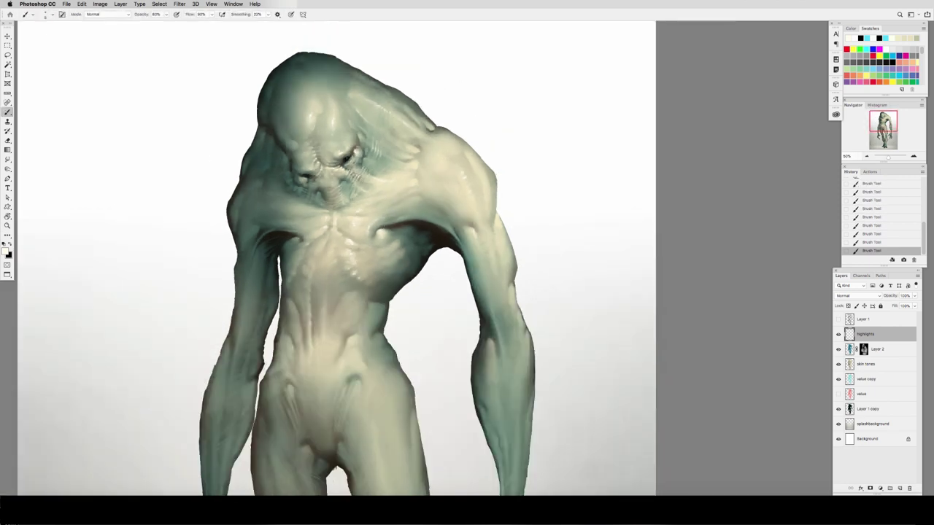
scroll(366, 301, down, 5)
scroll(367, 301, left, 2)
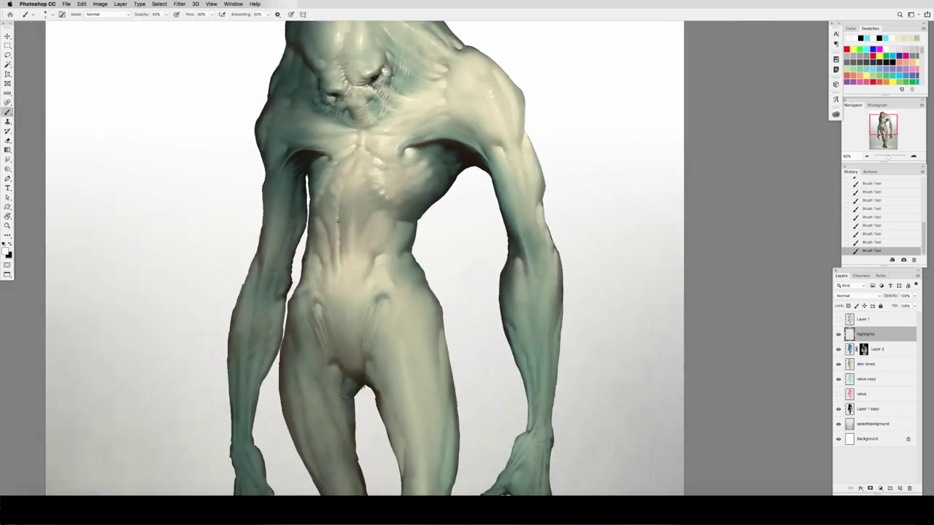